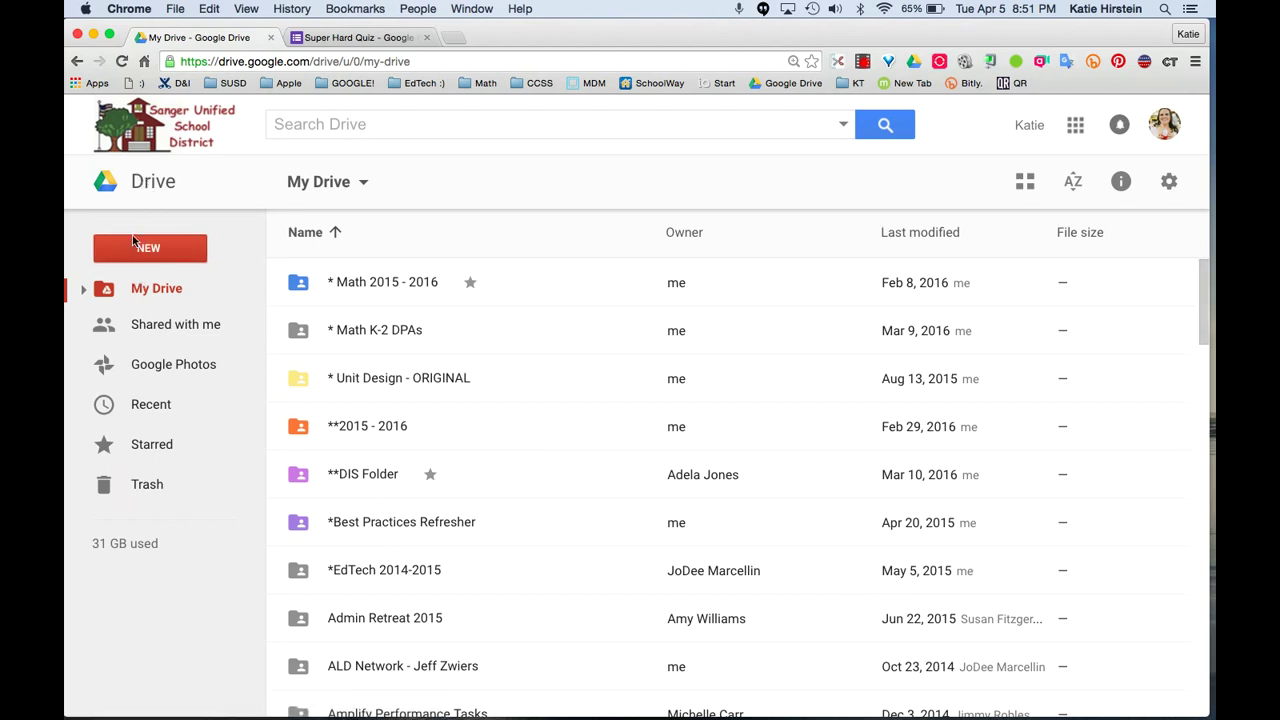
# Step: Create a new Google Form from Drive and select its untitled question for editing
pyautogui.click(134, 250)
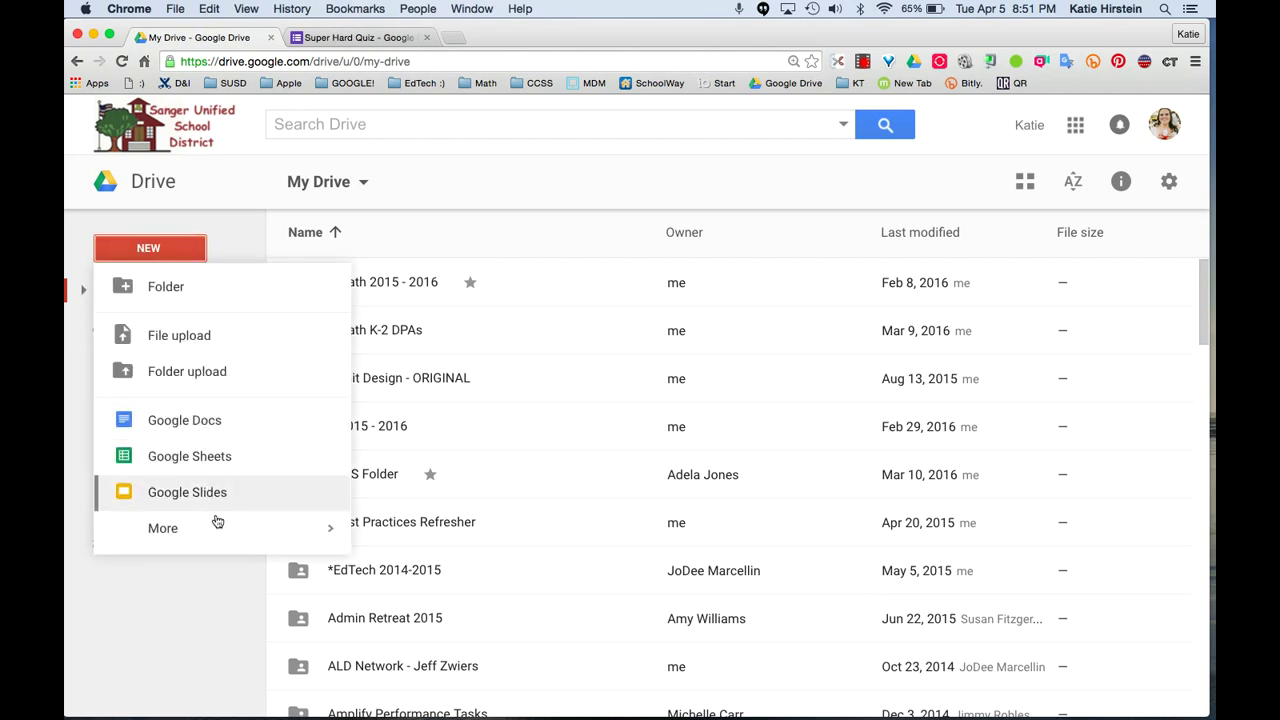
pyautogui.moveTo(210, 540)
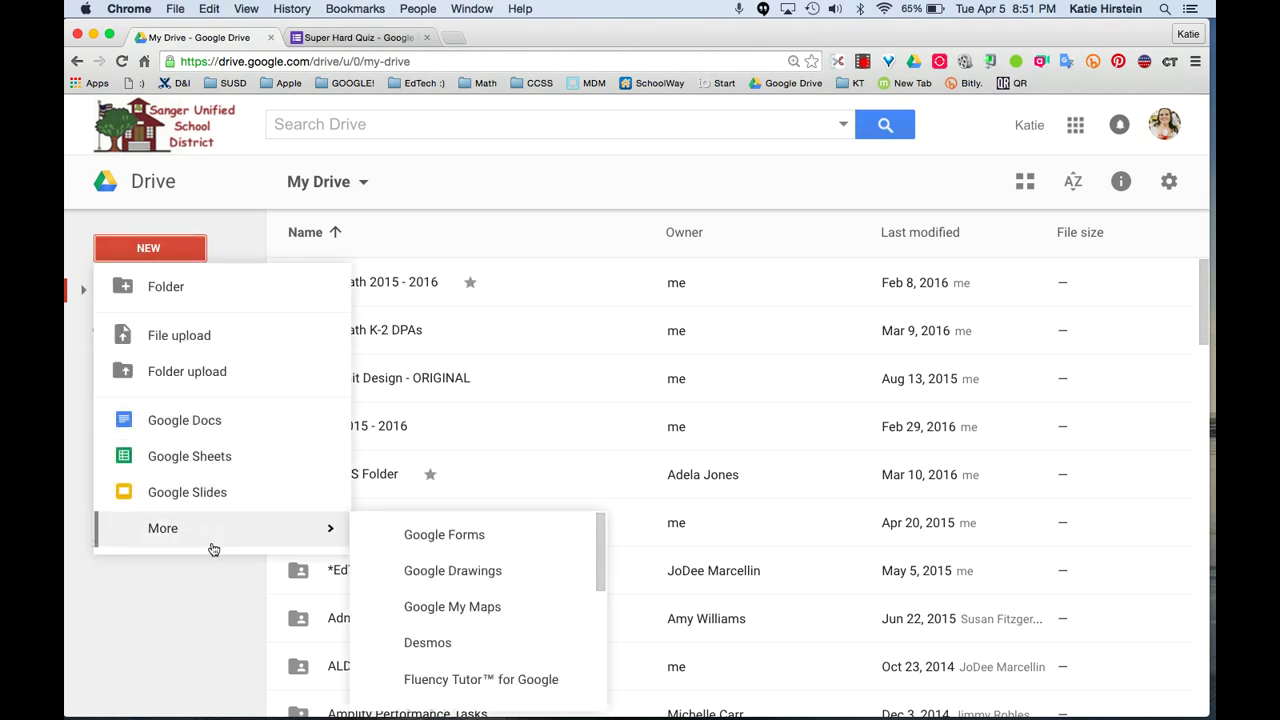
pyautogui.click(460, 549)
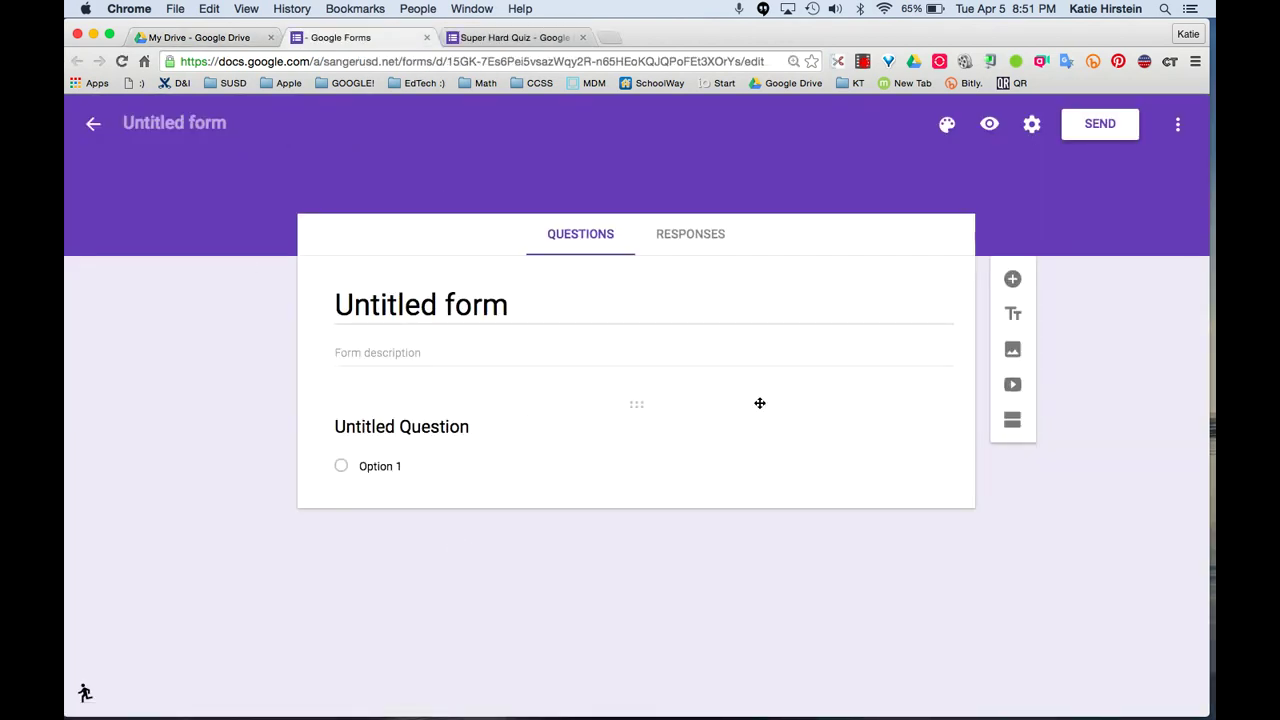
pyautogui.click(760, 403)
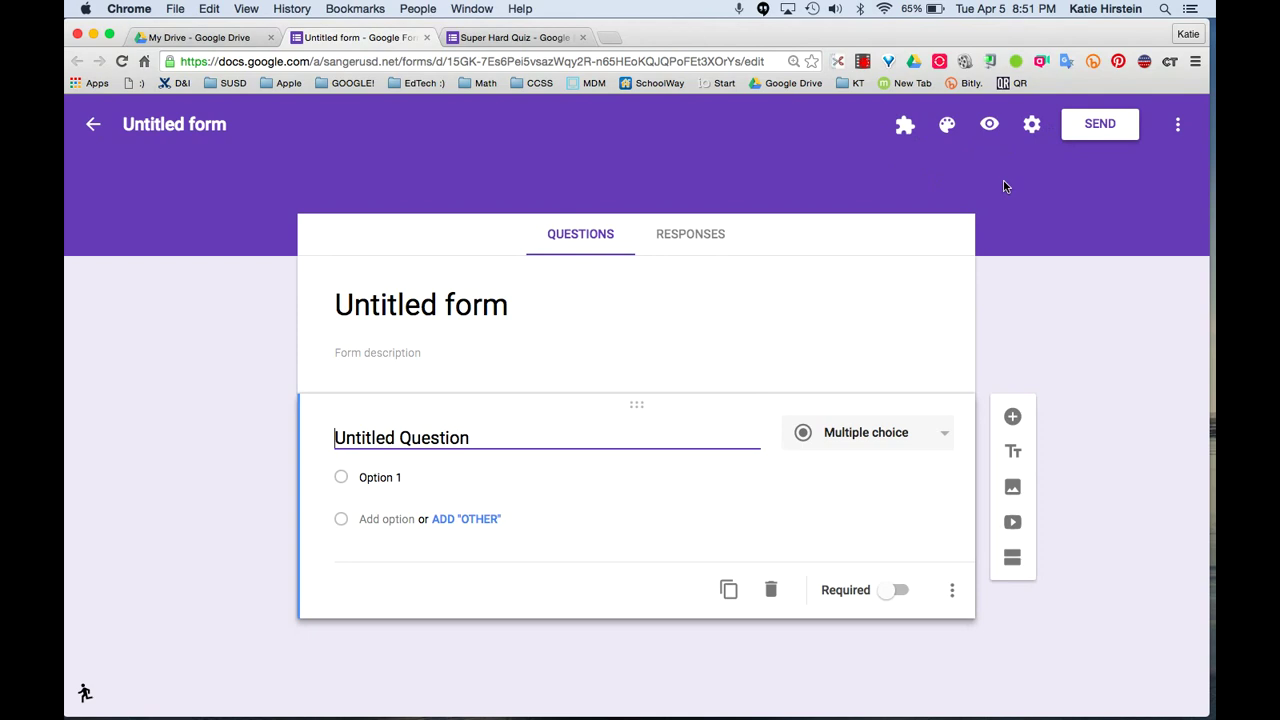
# Step: Look at the form in the previous version of Forms, dismiss the feedback survey, and return to the new version
pyautogui.click(85, 692)
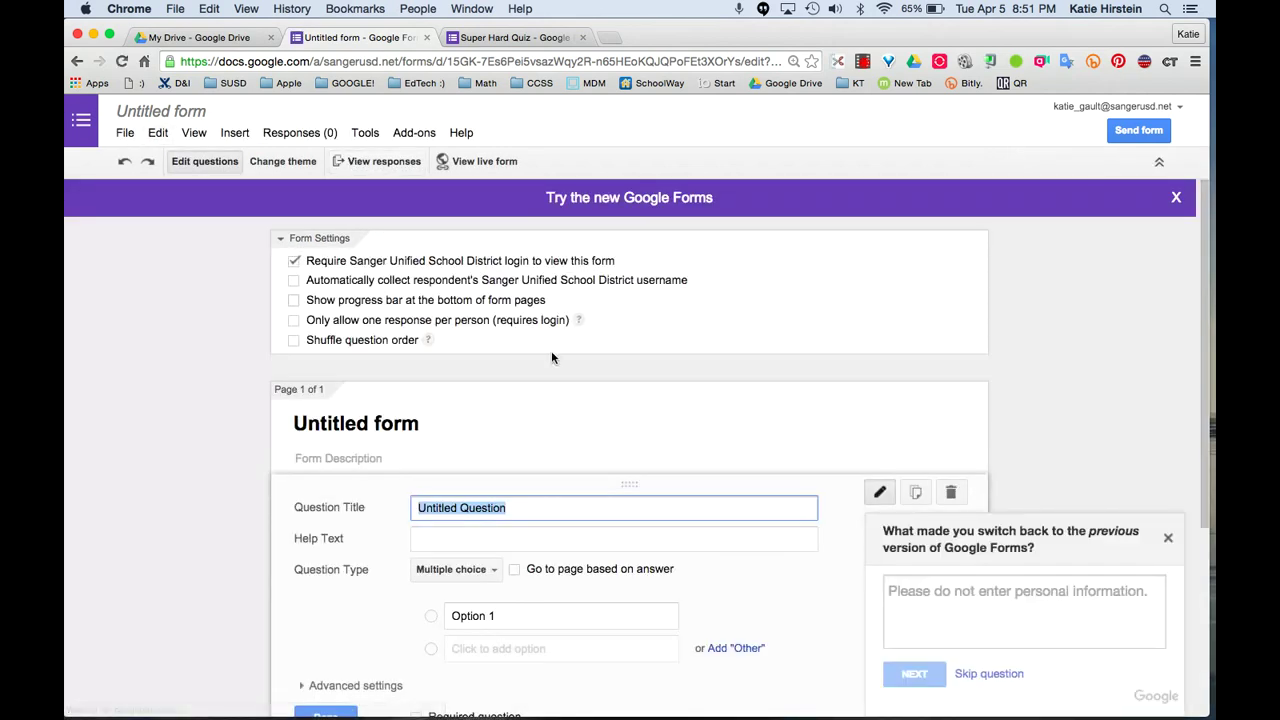
pyautogui.click(1166, 540)
pyautogui.click(680, 203)
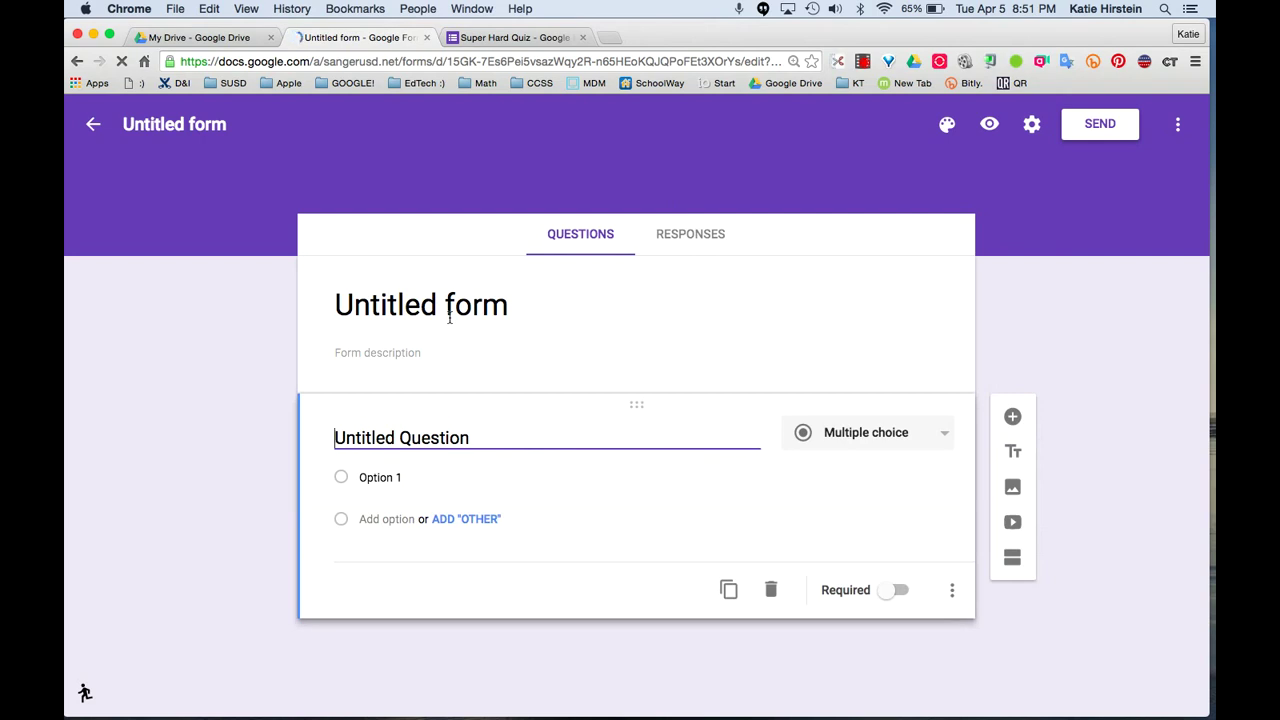
# Step: Rename the form as "Sample Form" and apply the same title to the form heading
pyautogui.click(200, 127)
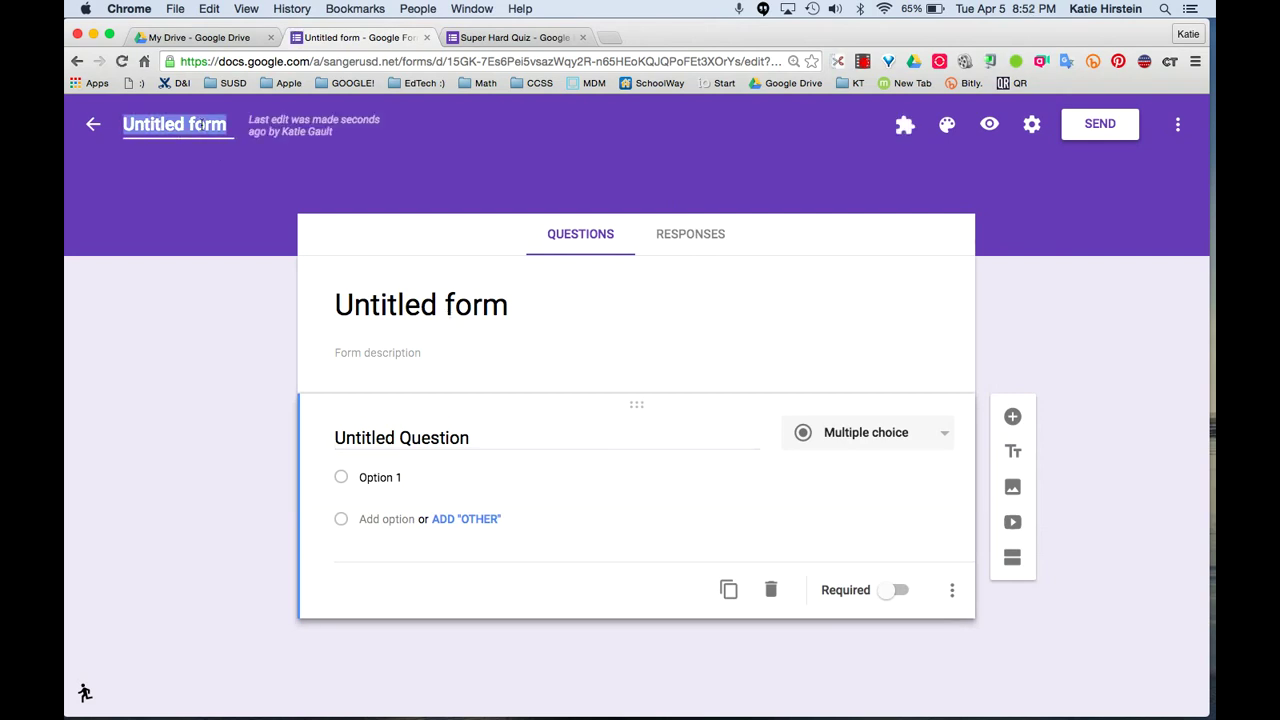
pyautogui.write('Sample Form')
pyautogui.click(344, 300)
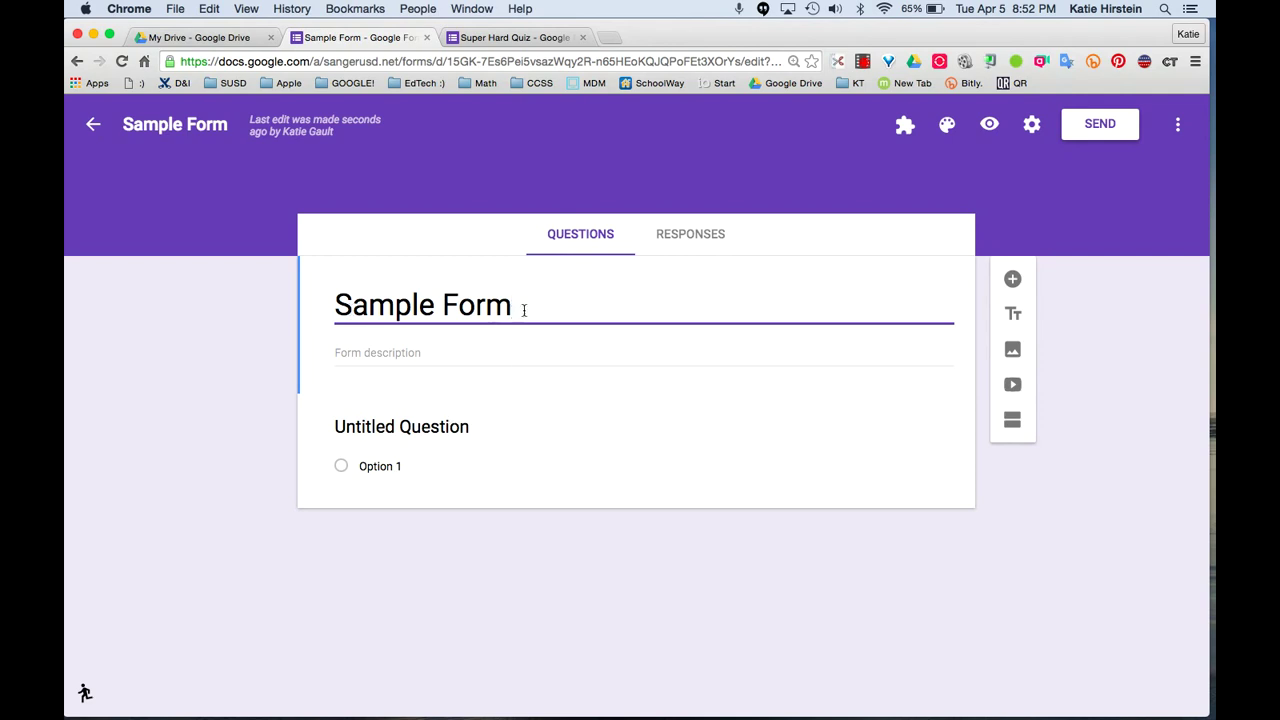
pyautogui.moveTo(523, 310); pyautogui.dragTo(349, 295)
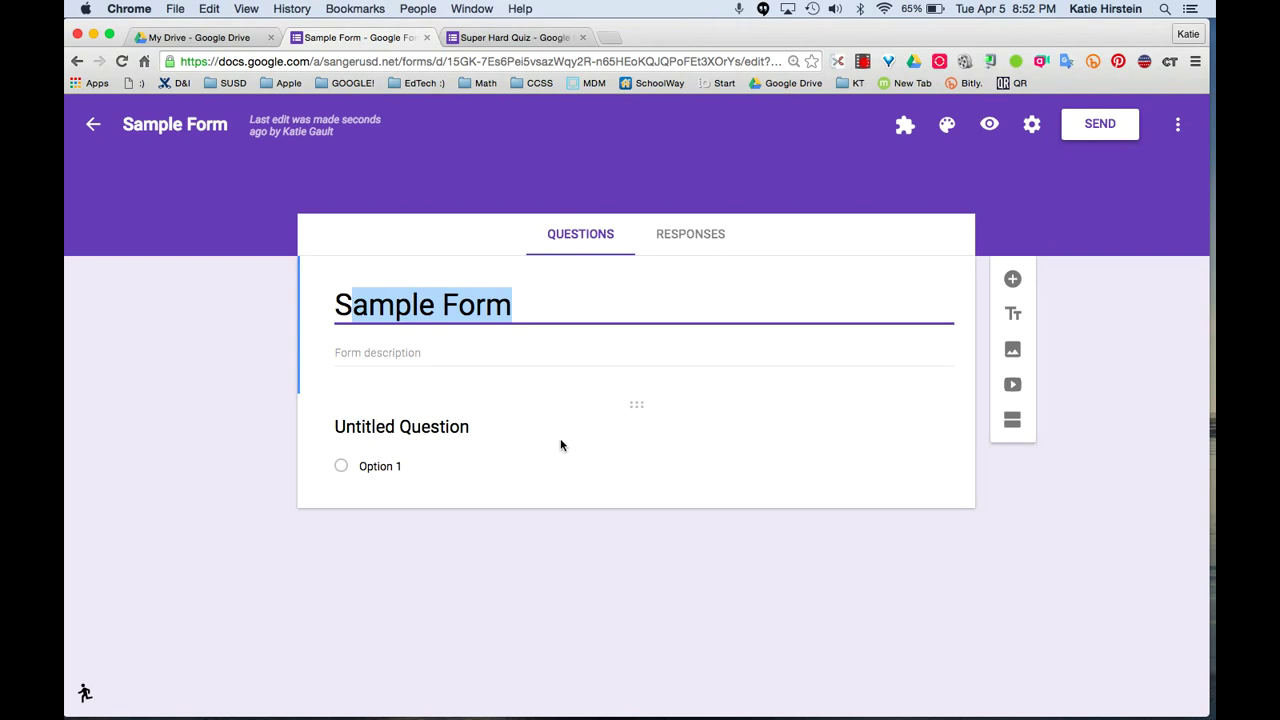
# Step: Change the untitled question's type to Dropdown and view its additional display options
pyautogui.click(495, 432)
pyautogui.click(846, 434)
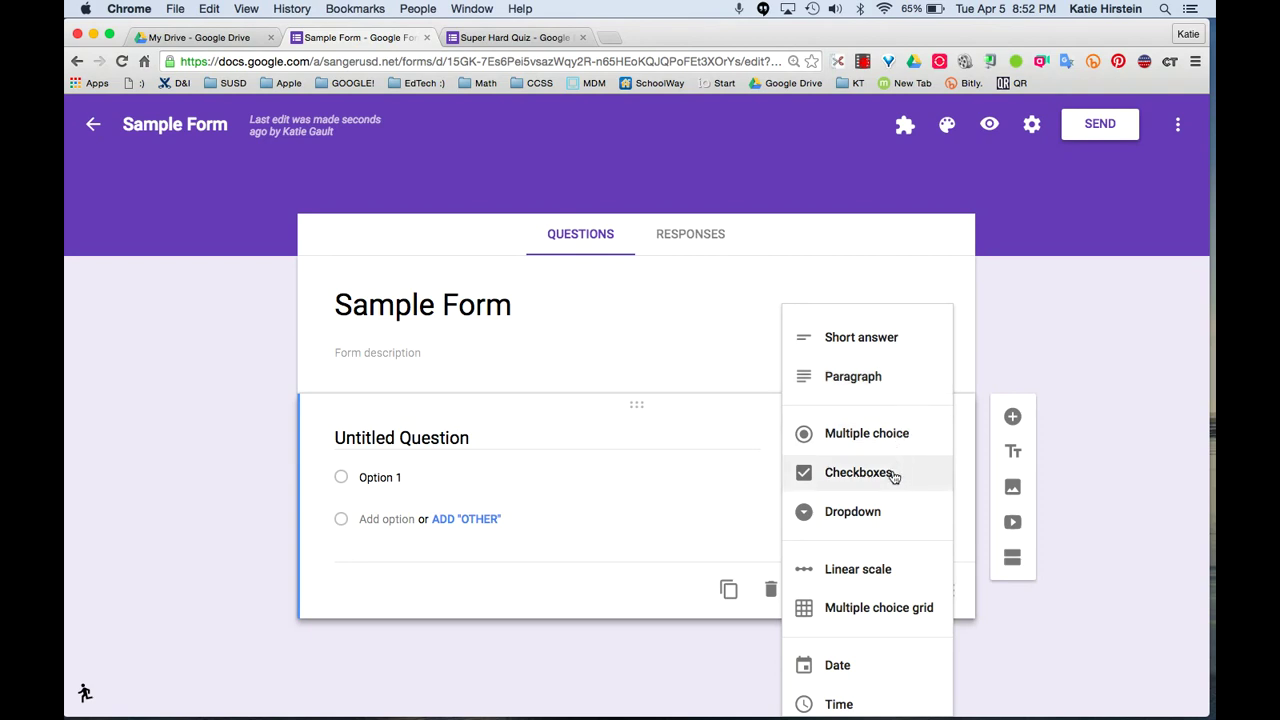
pyautogui.scroll(-1, 888, 551)
pyautogui.scroll(-1, 888, 551)
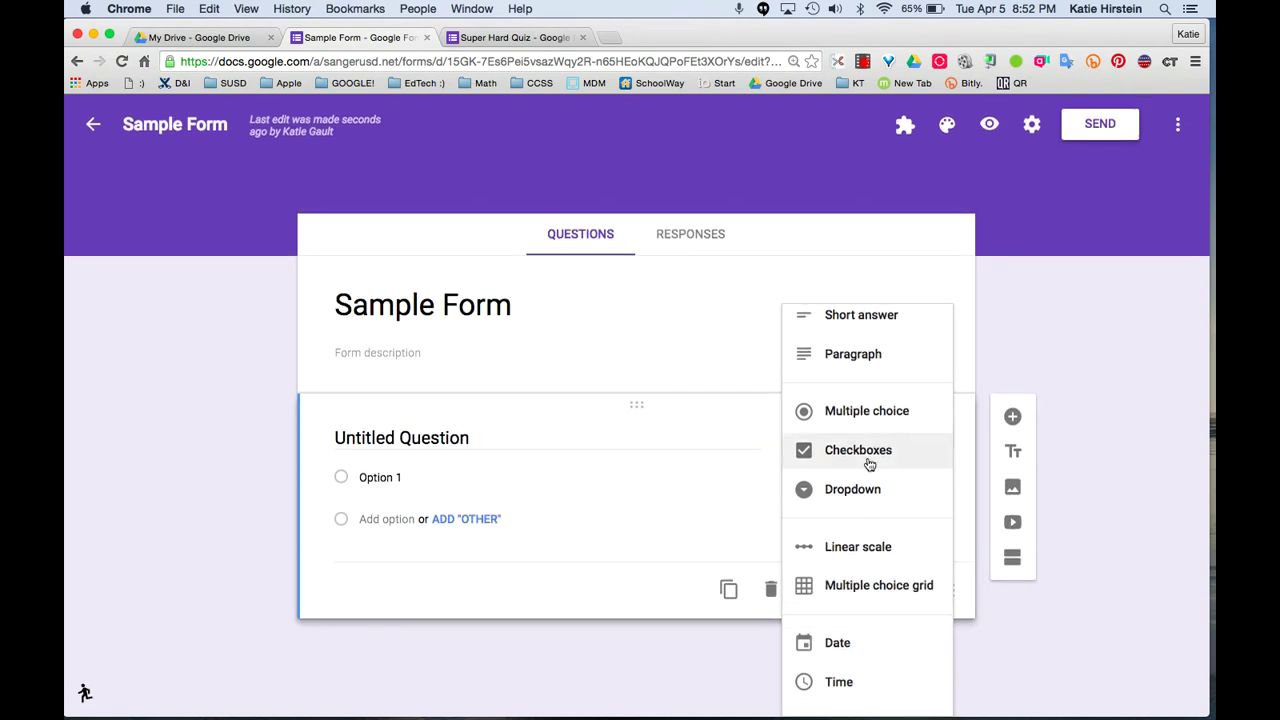
pyautogui.click(850, 489)
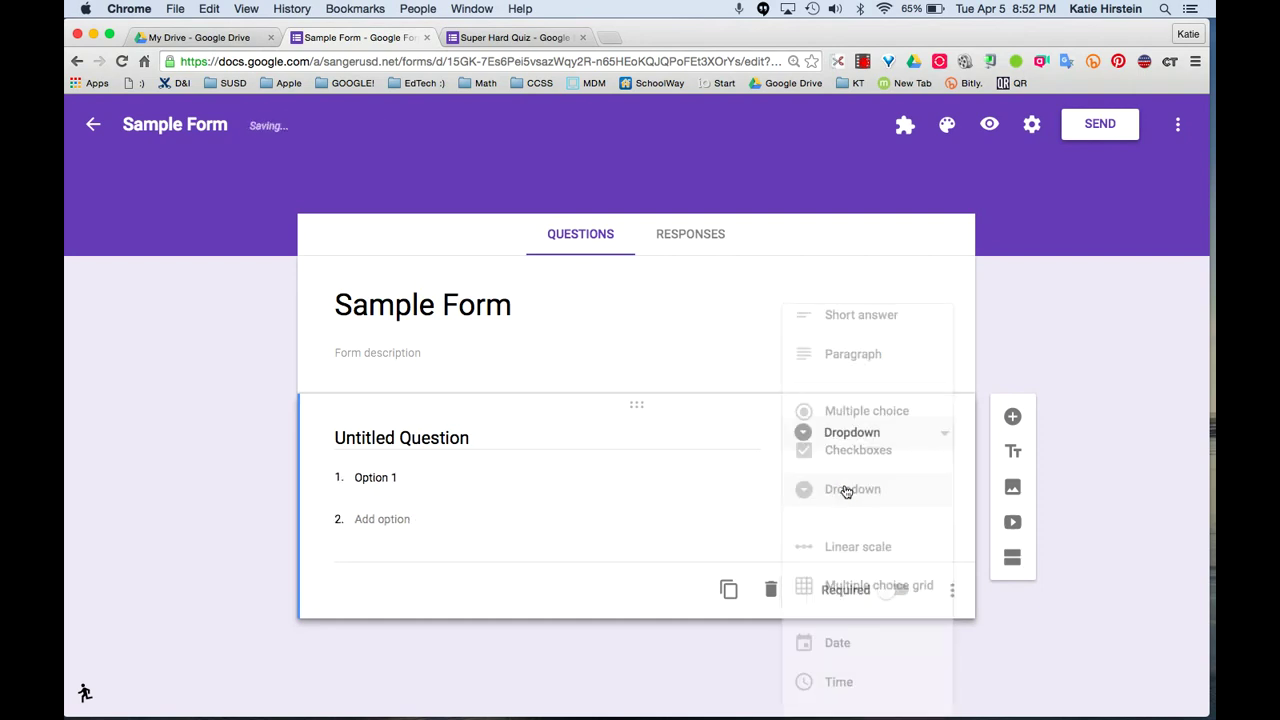
pyautogui.click(517, 474)
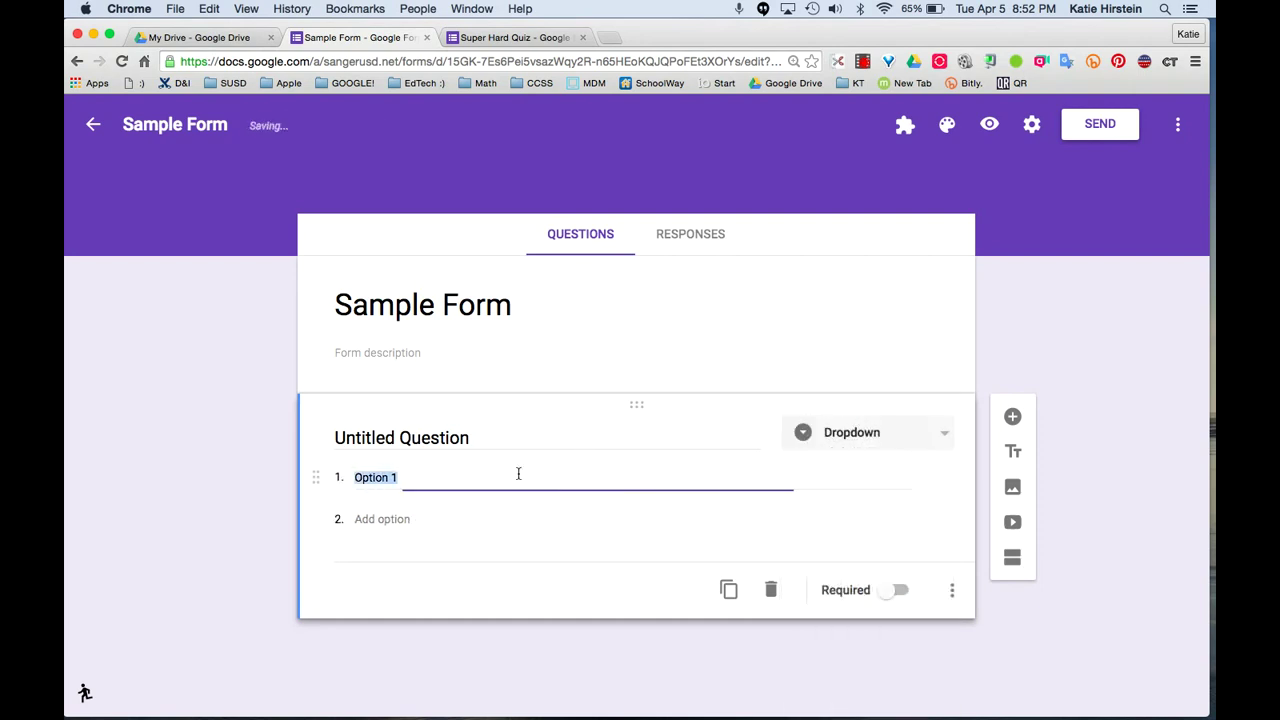
pyautogui.click(952, 591)
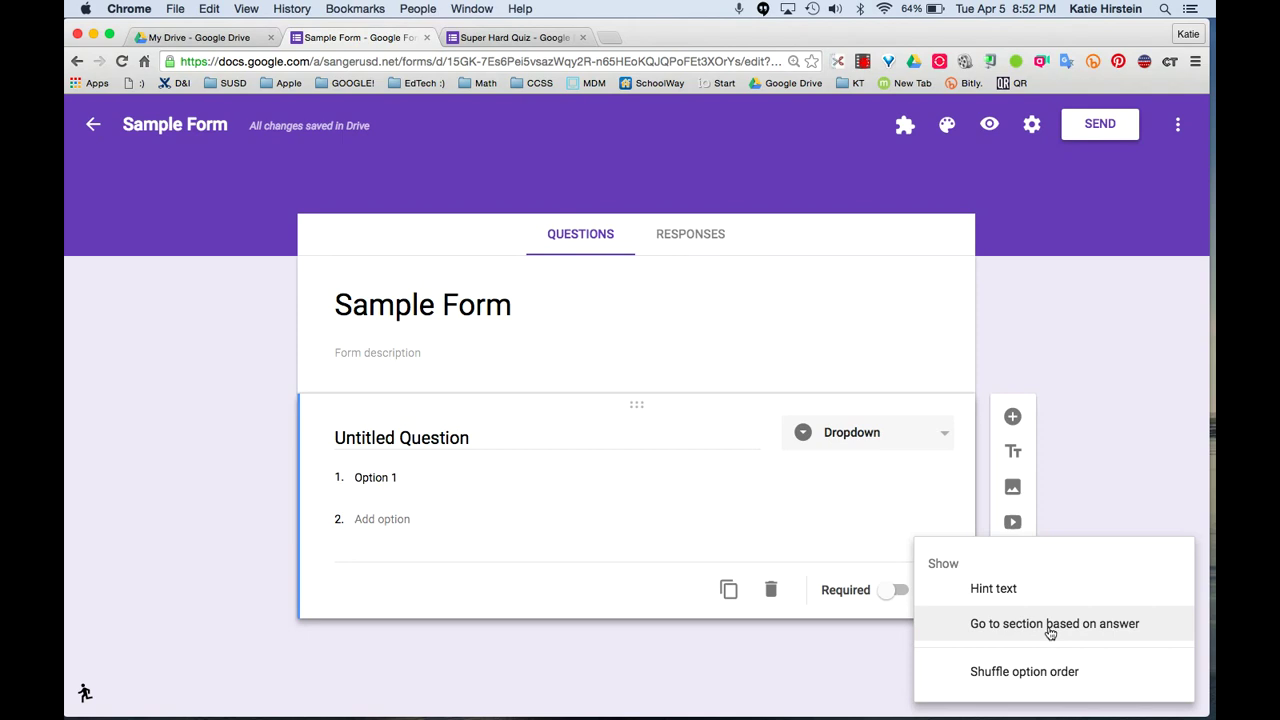
pyautogui.click(823, 549)
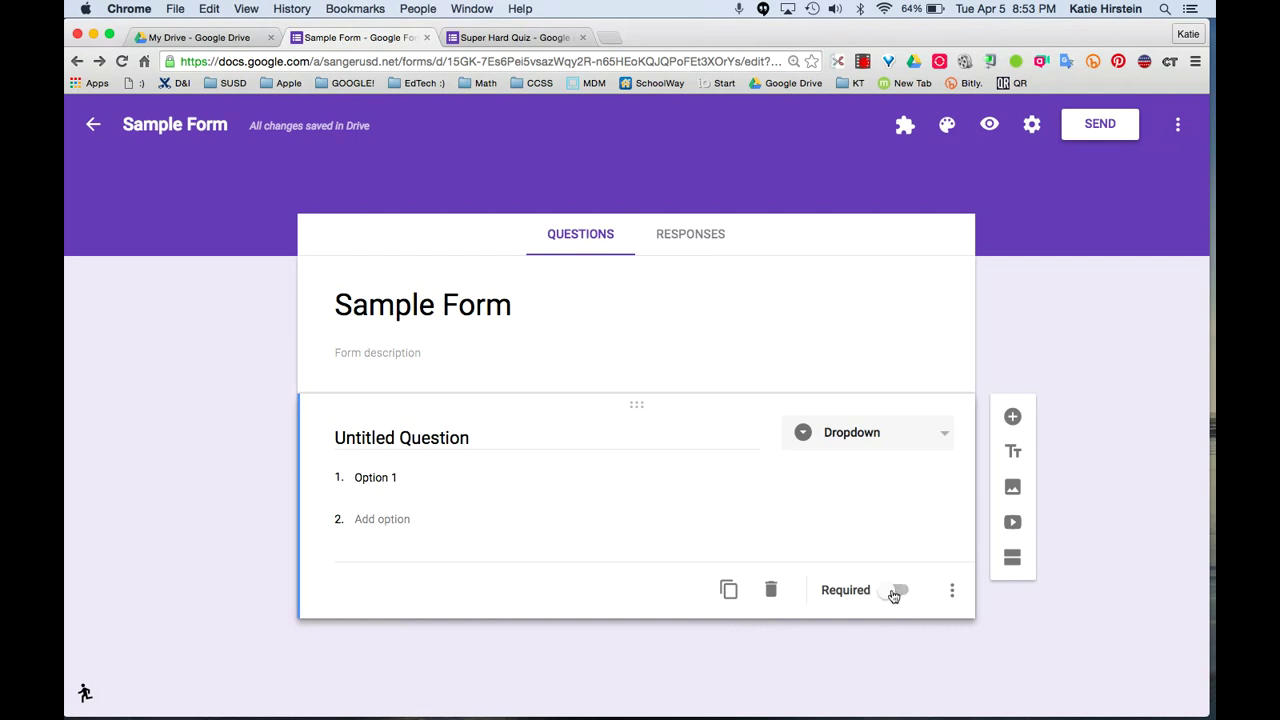
# Step: Apply the coloured pencils header image from the Work and School themes to the form
pyautogui.click(947, 124)
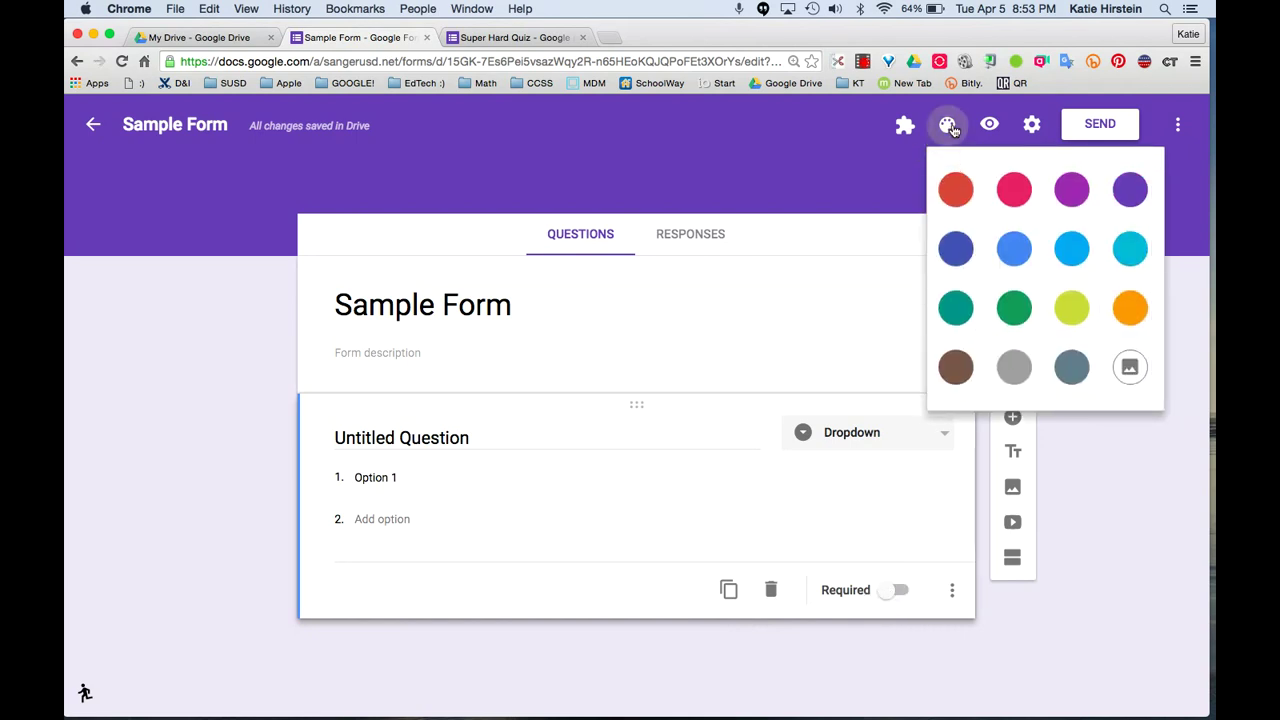
pyautogui.click(1130, 368)
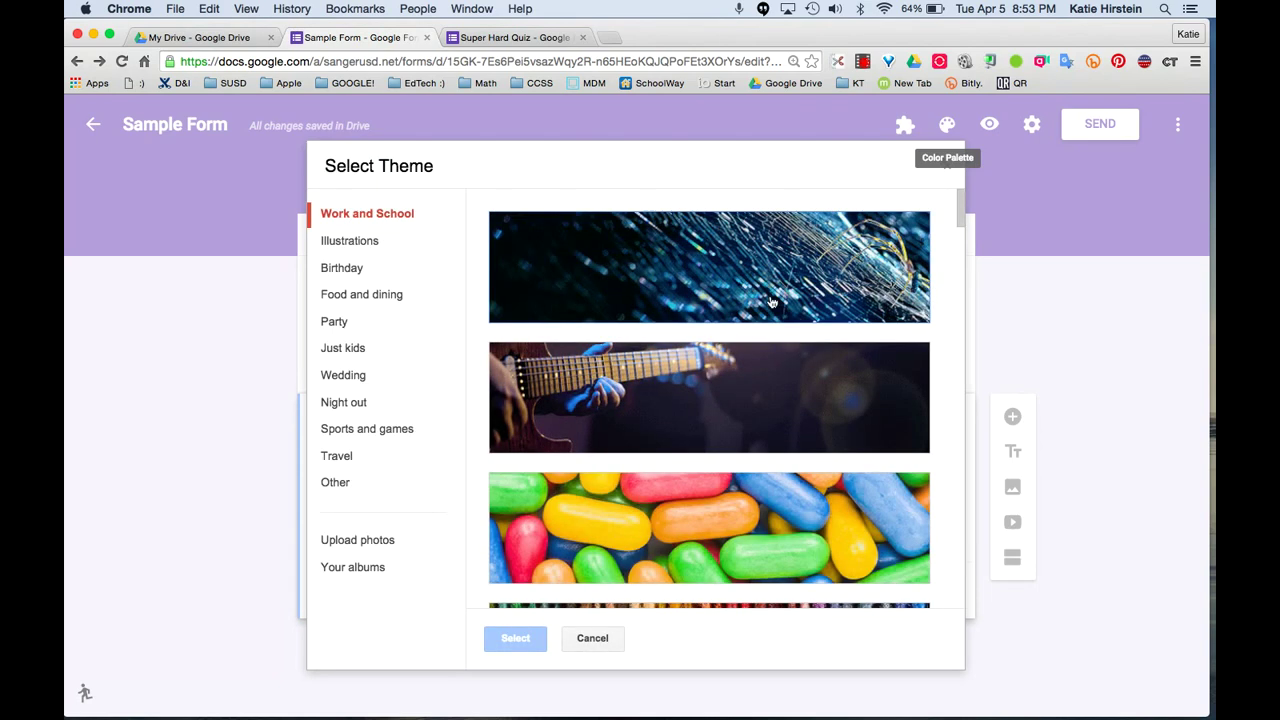
pyautogui.scroll(-10, 760, 375)
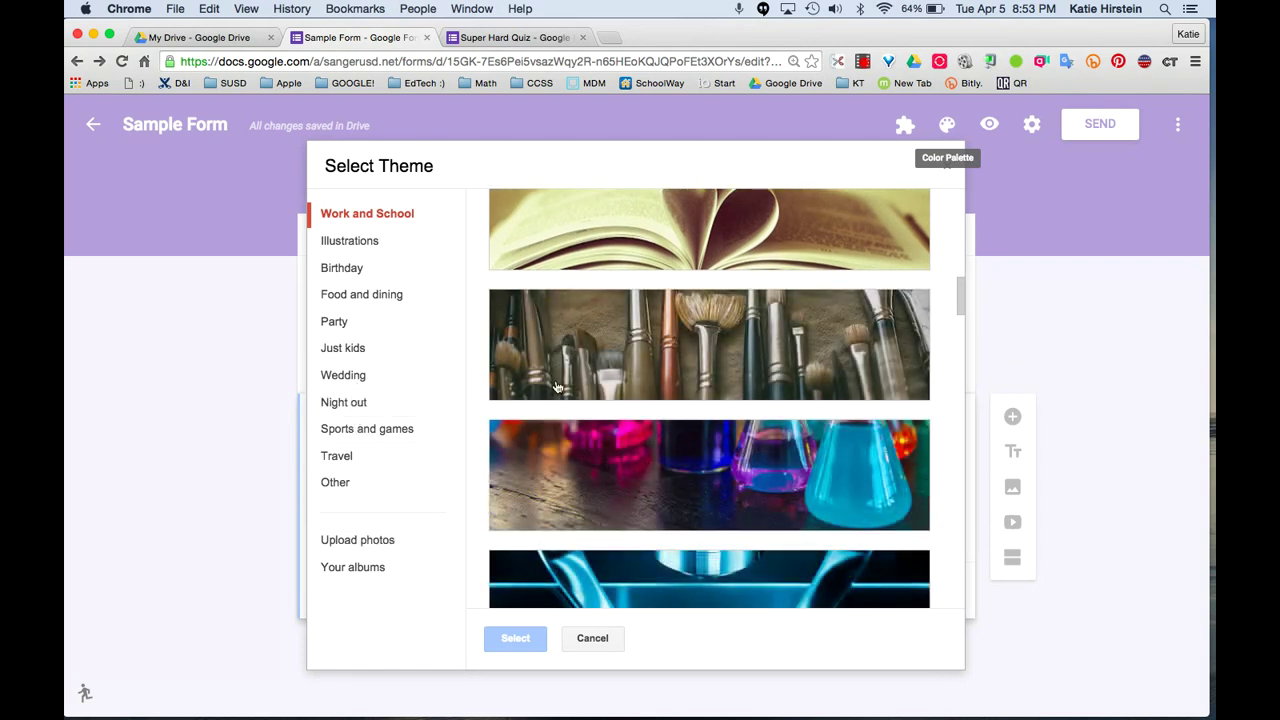
pyautogui.scroll(-5, 674, 475)
pyautogui.click(674, 475)
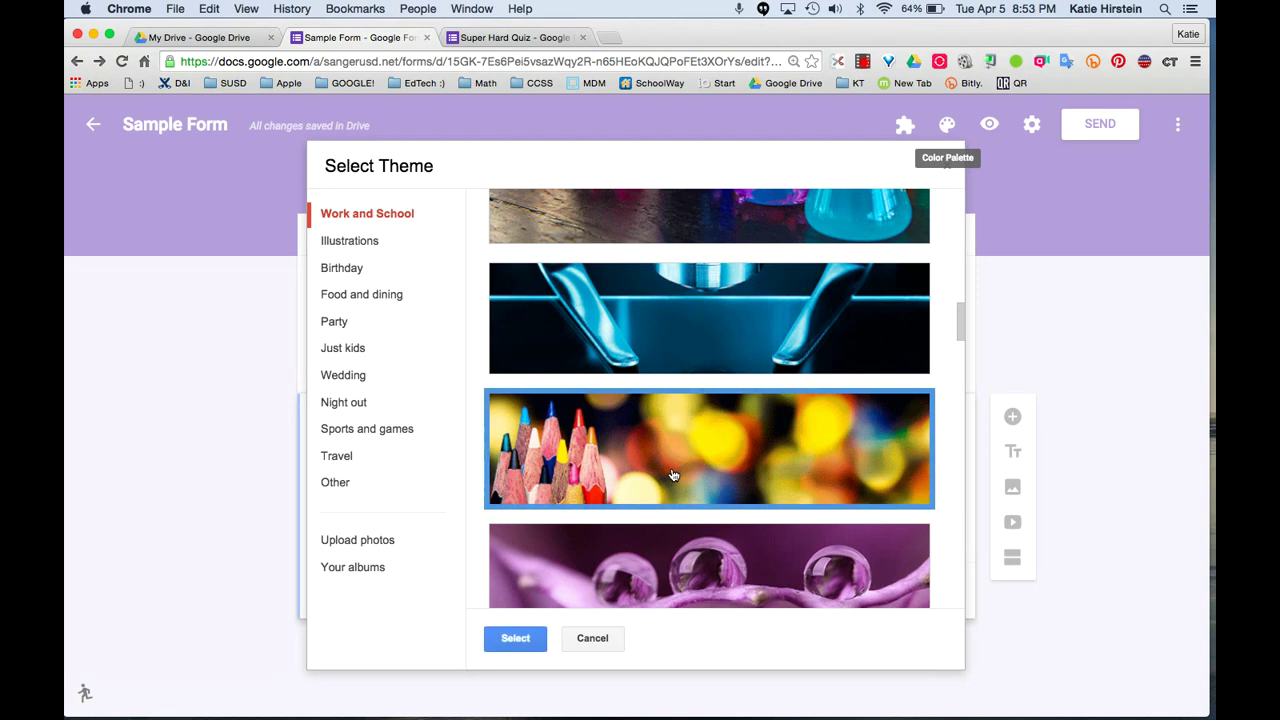
pyautogui.click(516, 637)
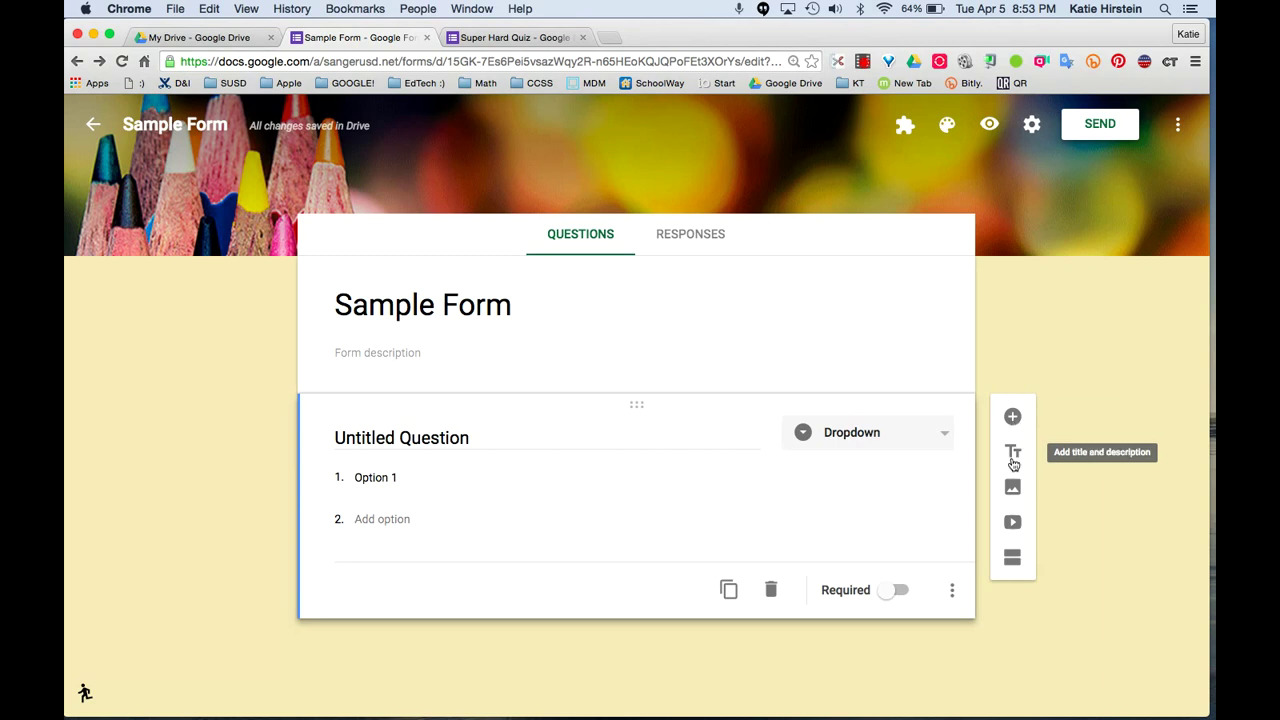
# Step: View the image insertion options without adding an image, and add a new section after the dropdown question
pyautogui.click(1012, 488)
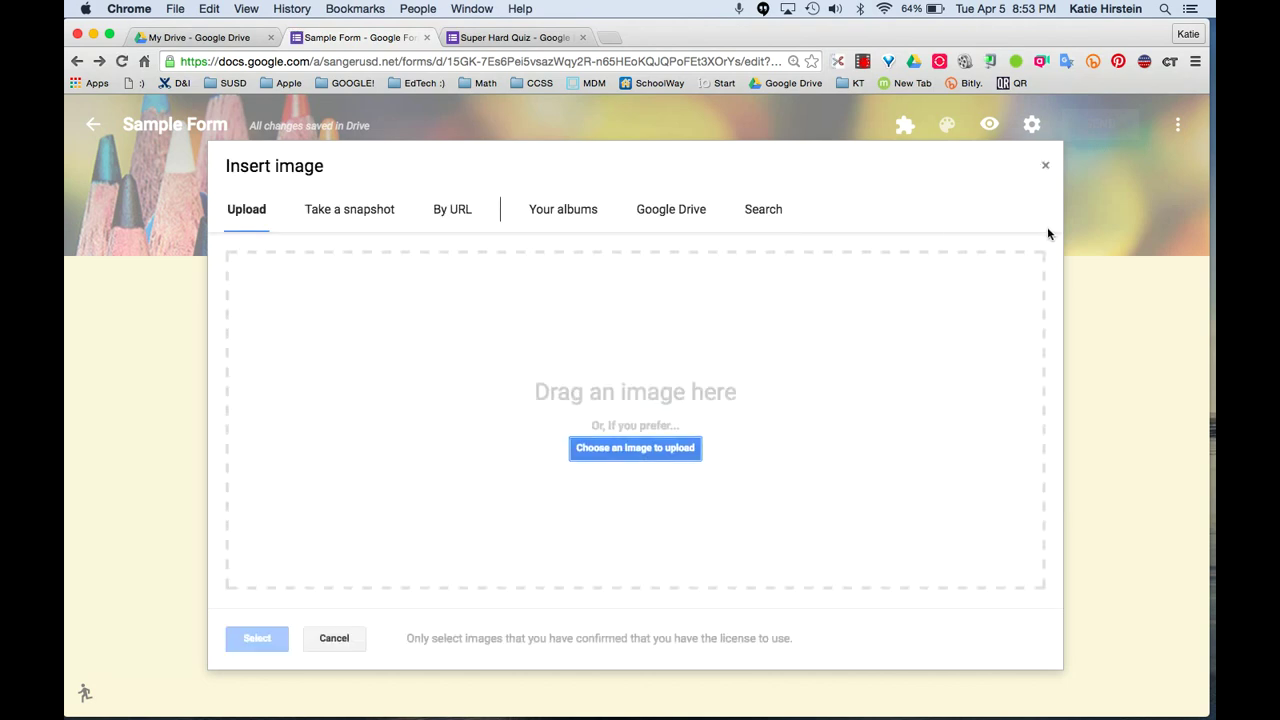
pyautogui.click(1047, 164)
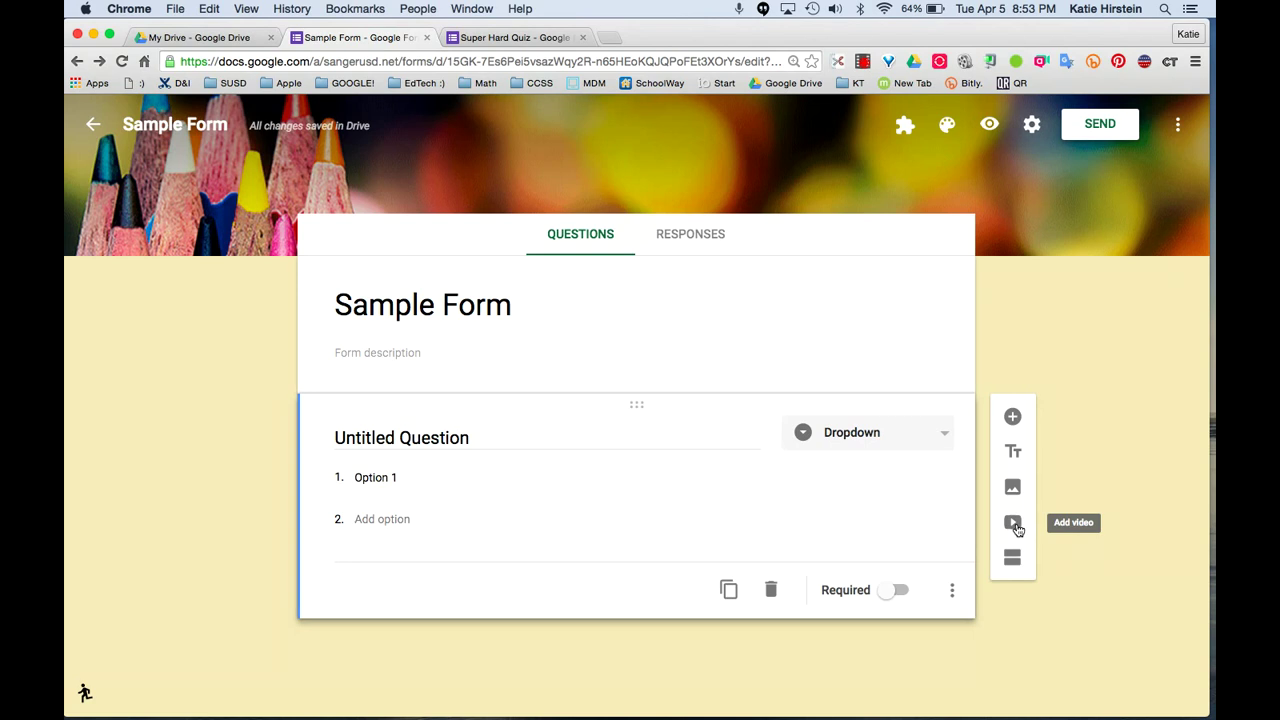
pyautogui.click(1017, 566)
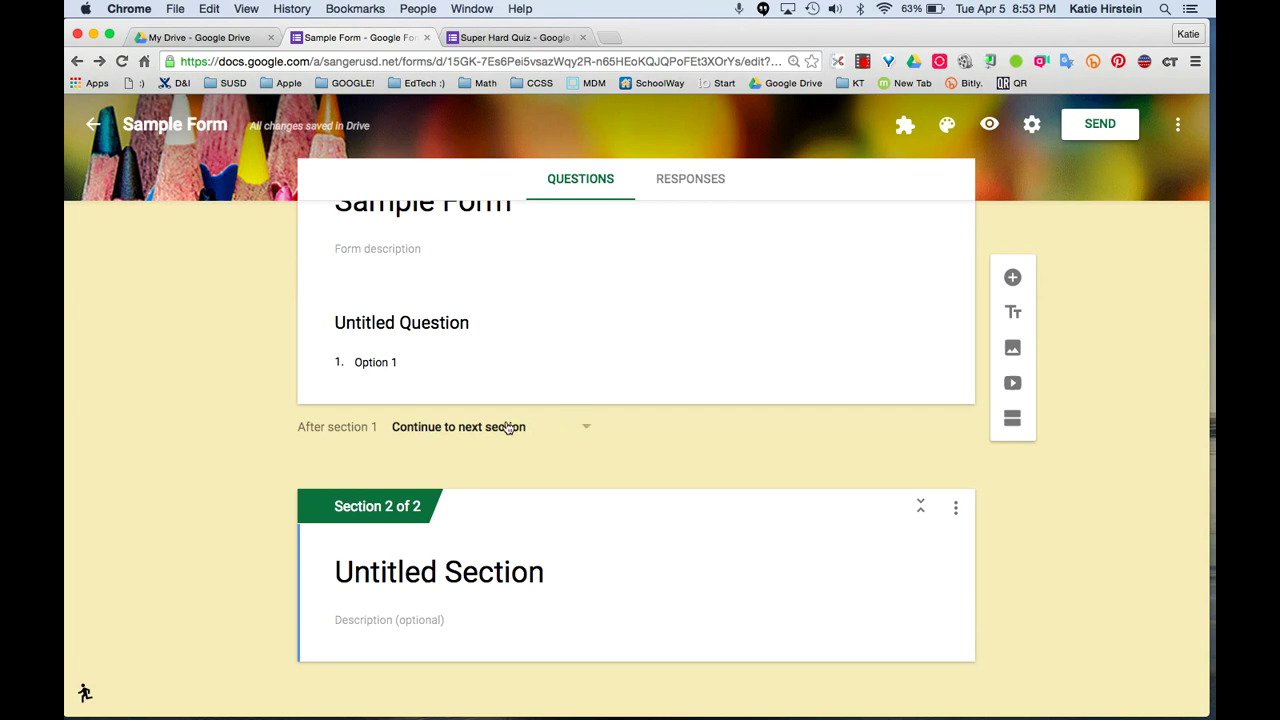
pyautogui.scroll(3, 711, 400)
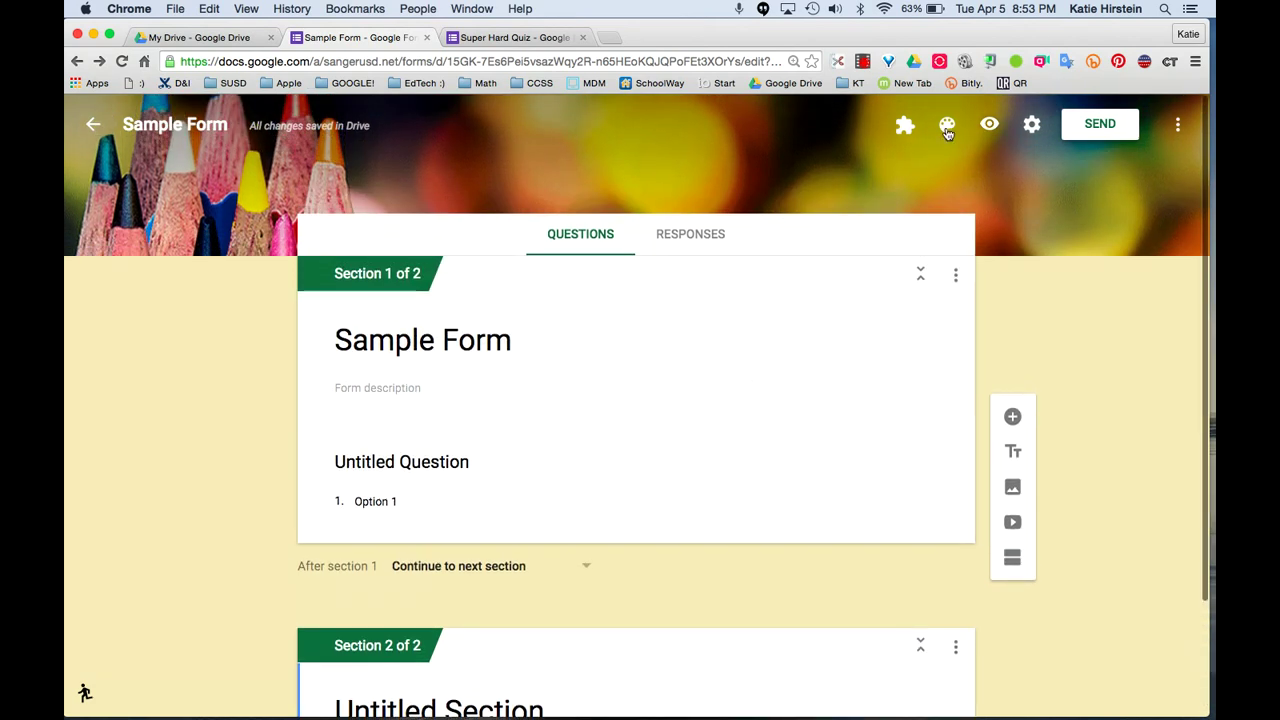
# Step: In the form settings, compare the respondent access options and set who can respond to Anyone
pyautogui.click(1032, 125)
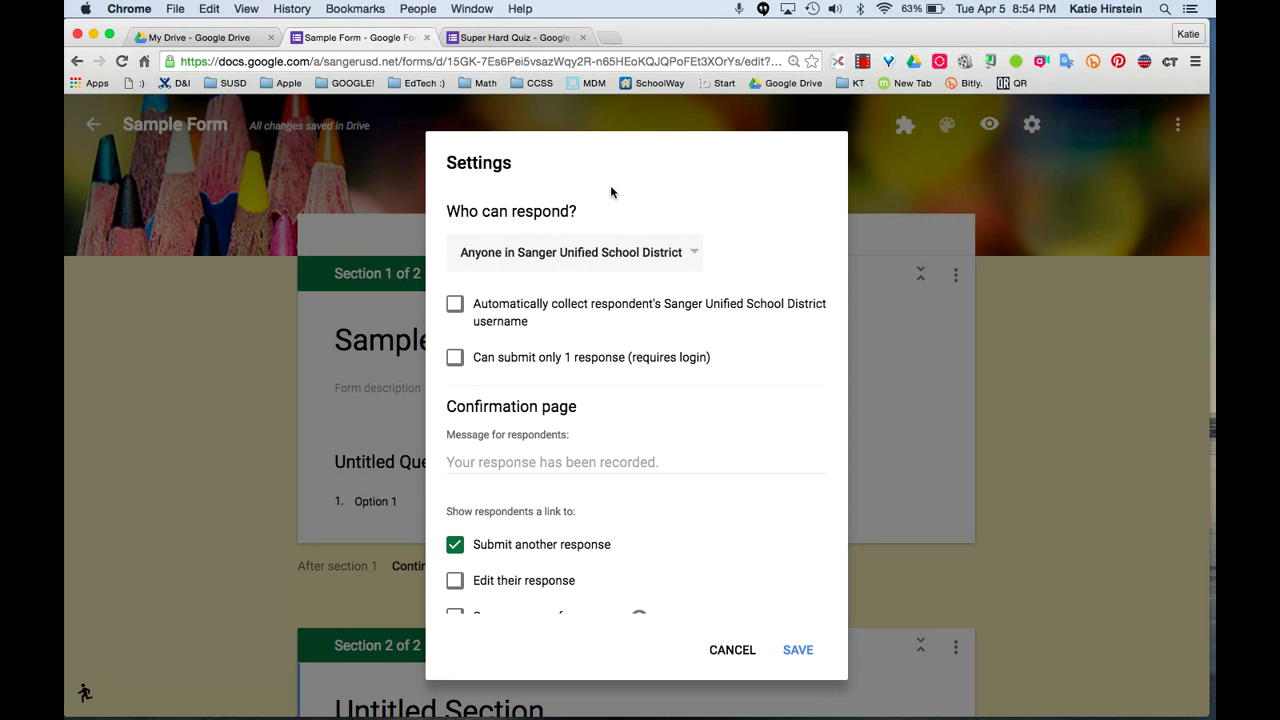
pyautogui.click(497, 272)
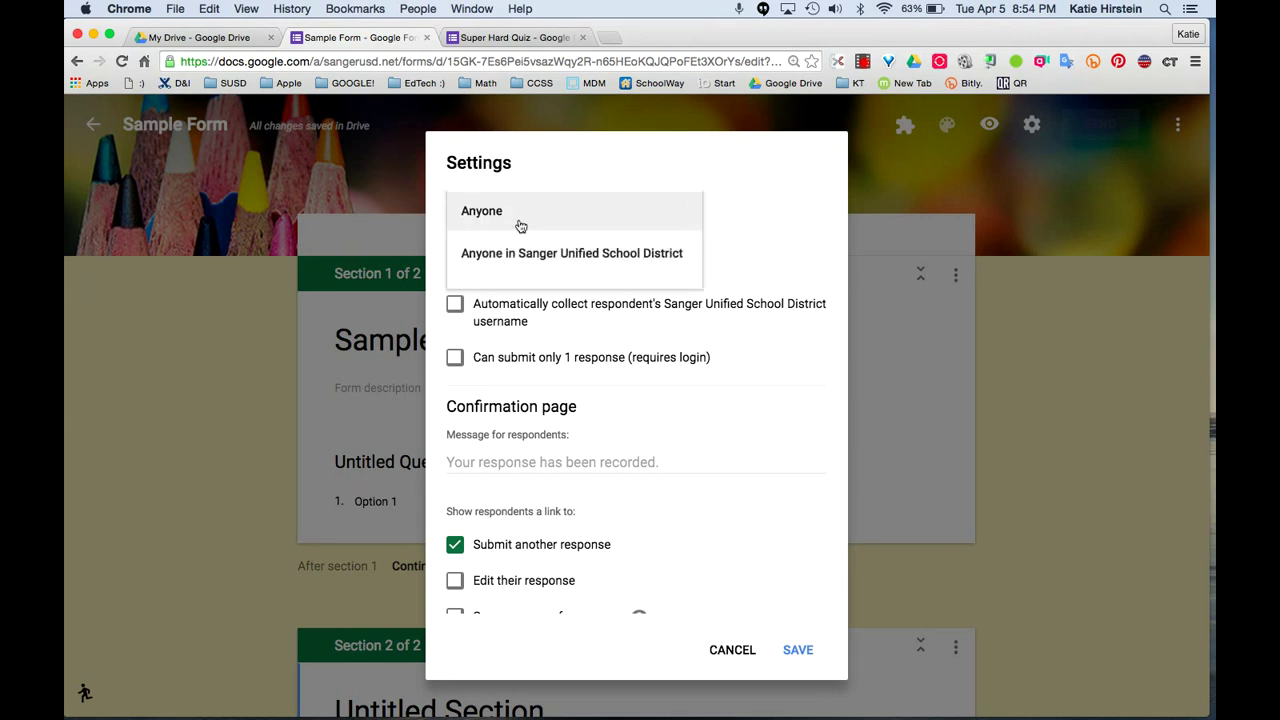
pyautogui.click(518, 219)
pyautogui.click(514, 252)
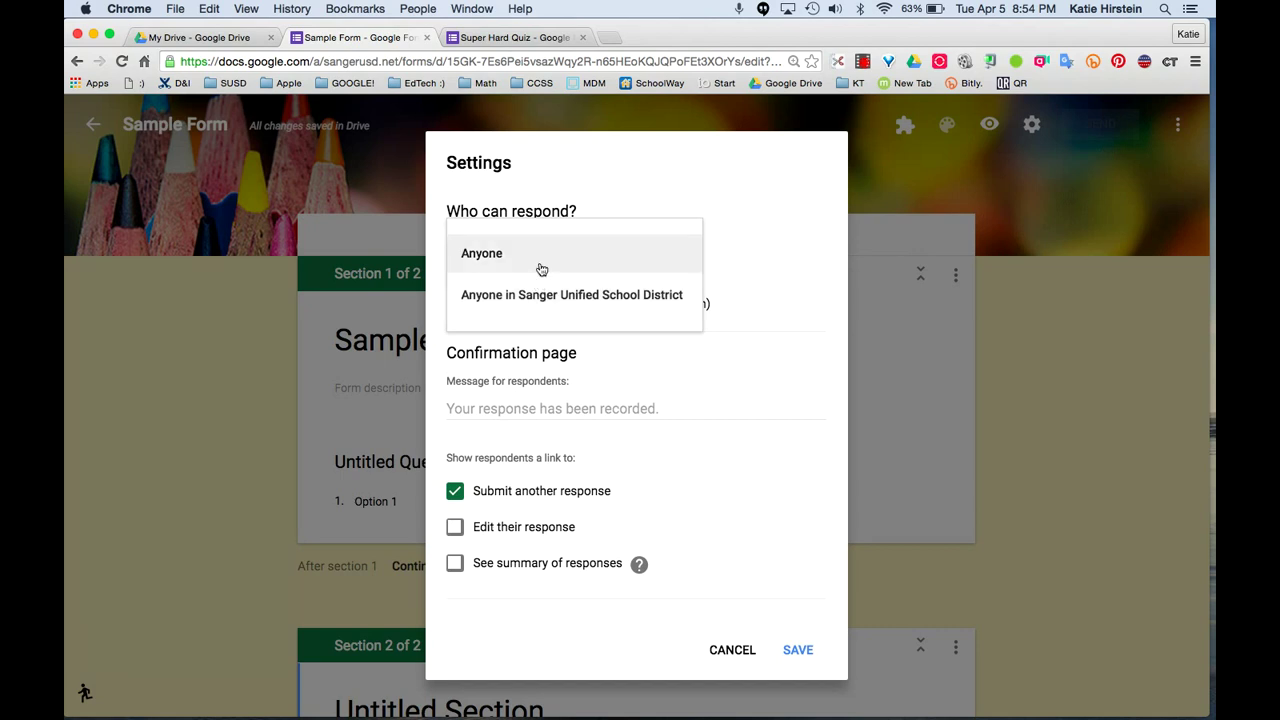
pyautogui.click(541, 269)
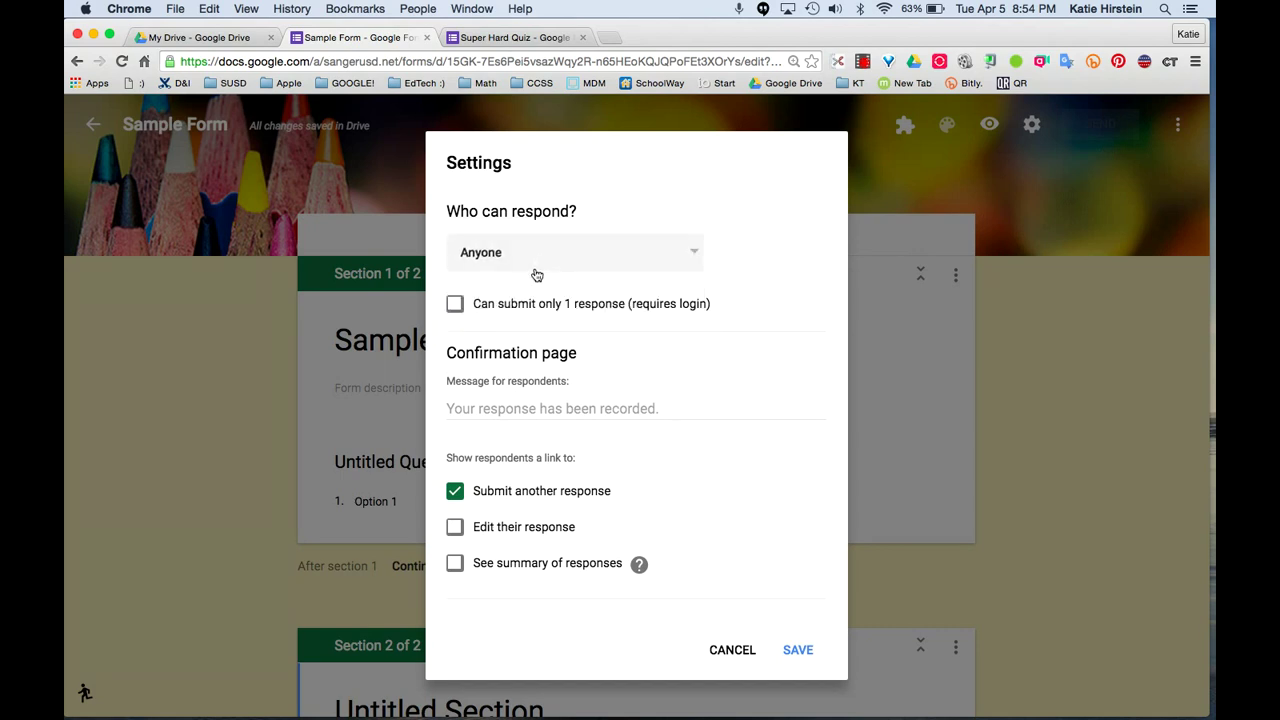
pyautogui.click(534, 271)
pyautogui.click(536, 296)
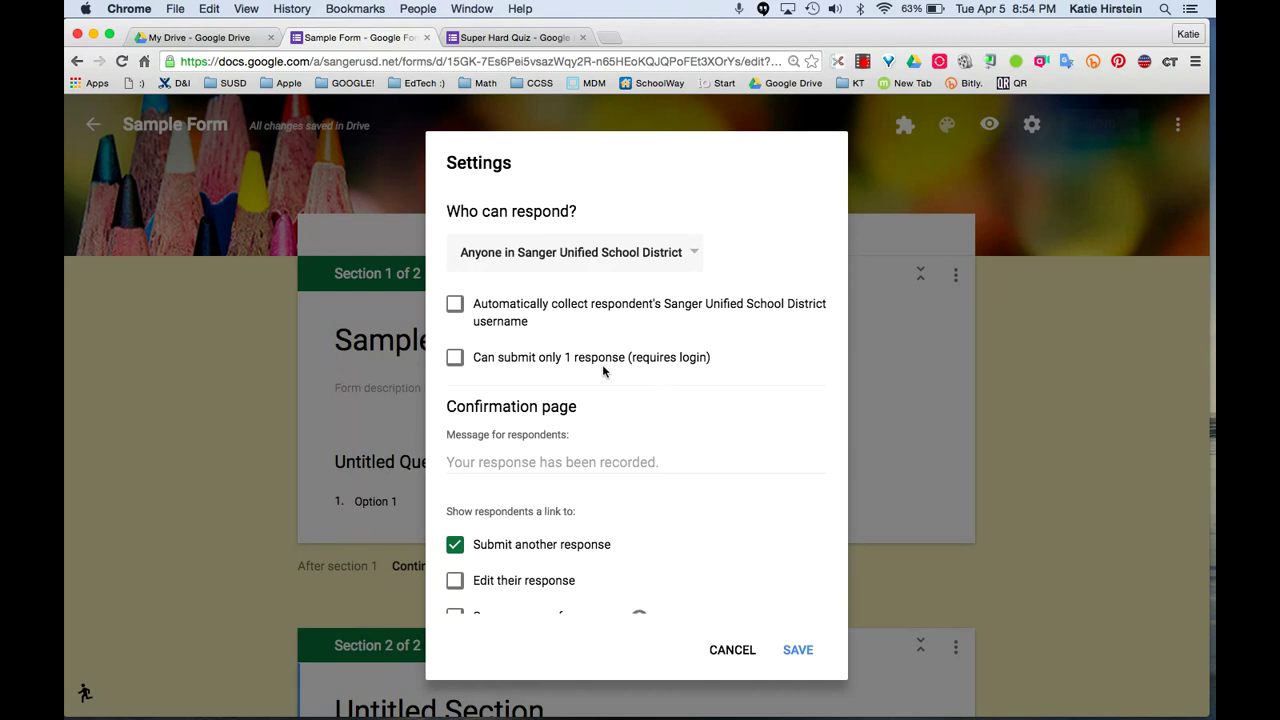
pyautogui.scroll(-1, 602, 366)
pyautogui.click(585, 236)
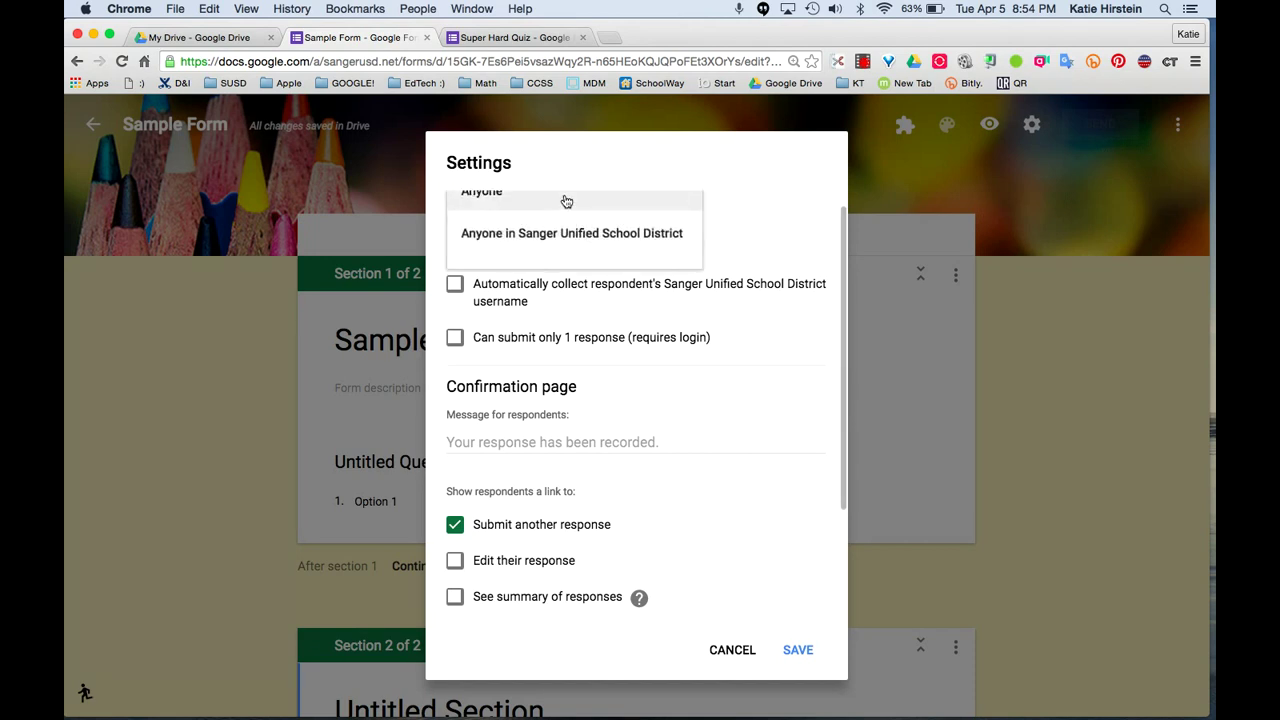
pyautogui.click(563, 198)
pyautogui.scroll(-2, 534, 480)
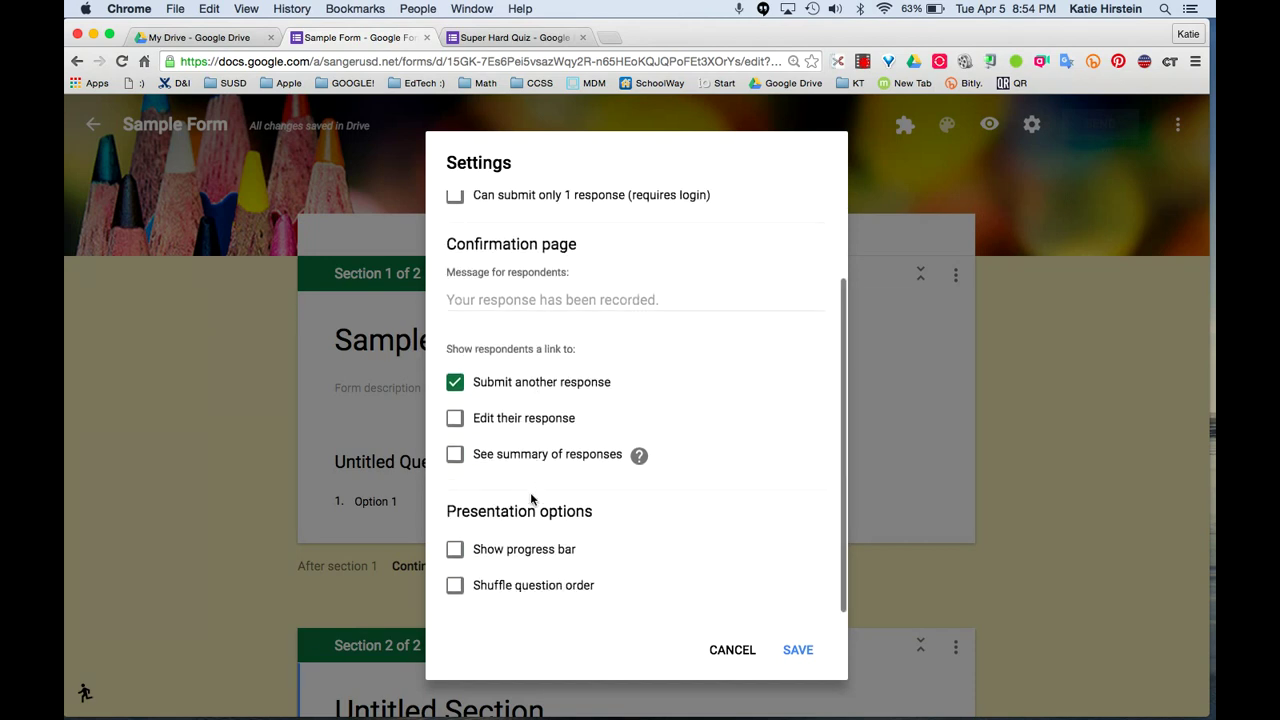
pyautogui.click(503, 301)
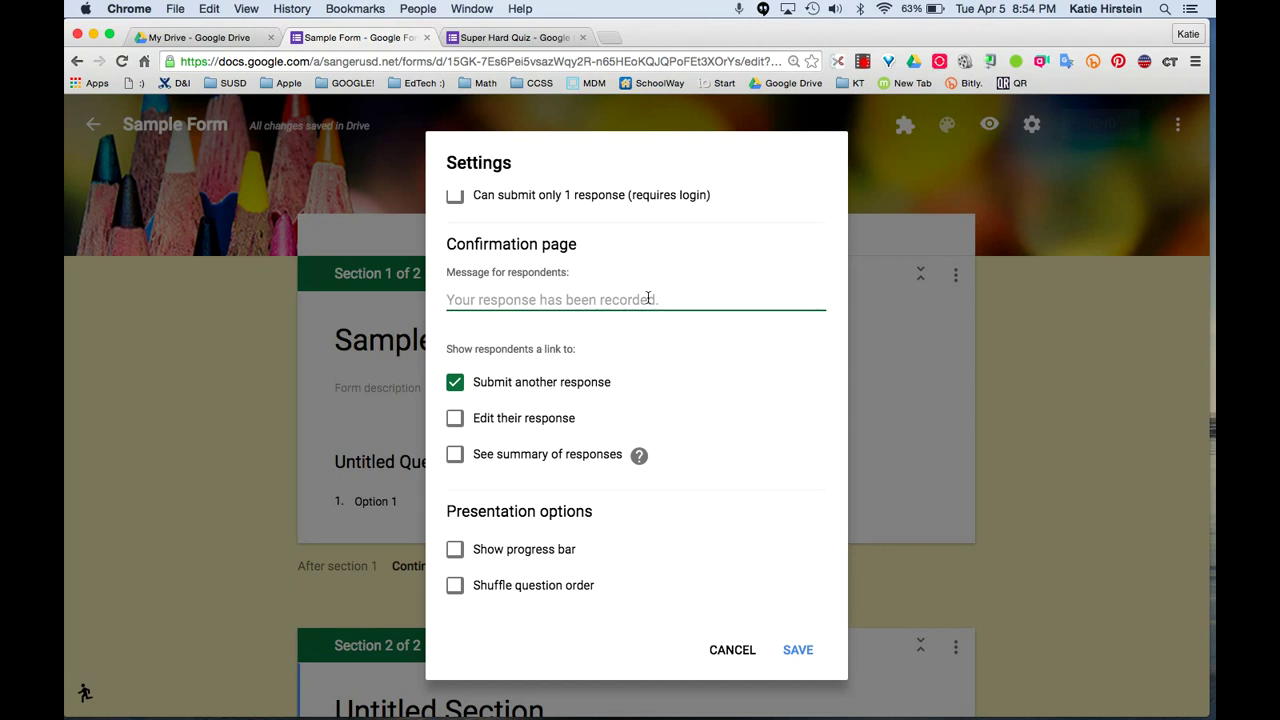
pyautogui.write('http://bi')
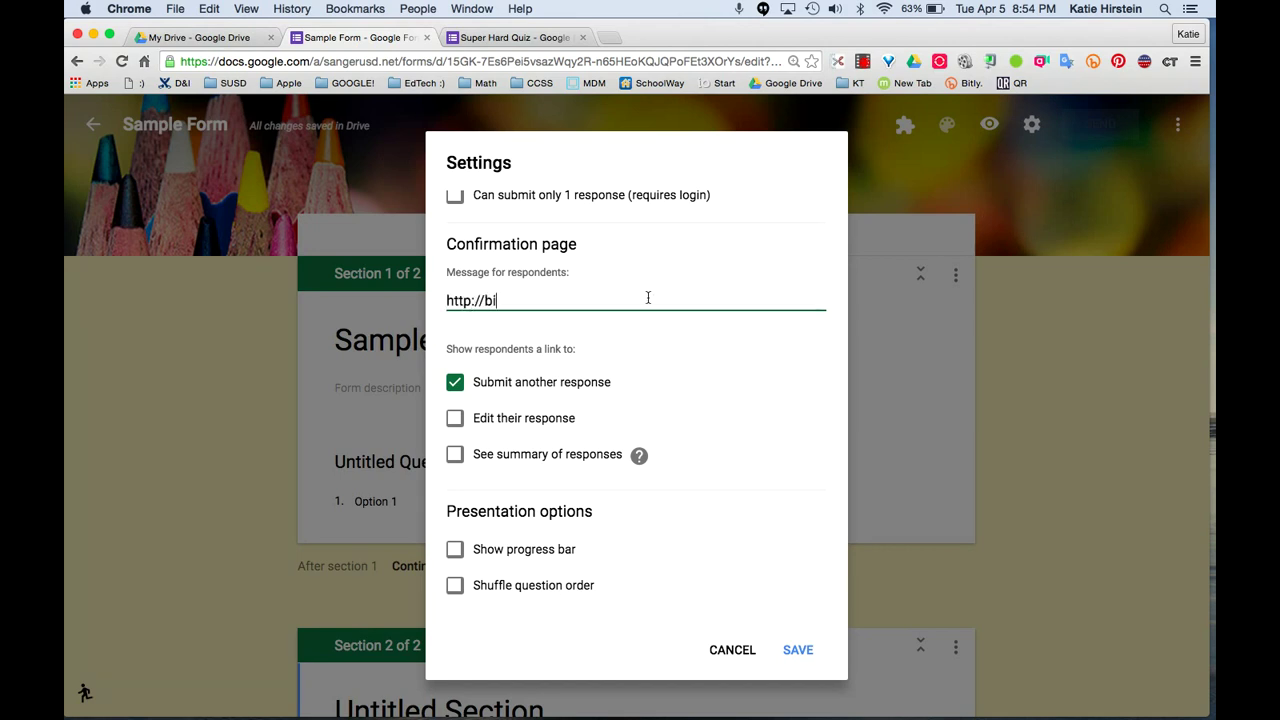
pyautogui.write('t.ly/susdTLT')
pyautogui.scroll(1, 490, 503)
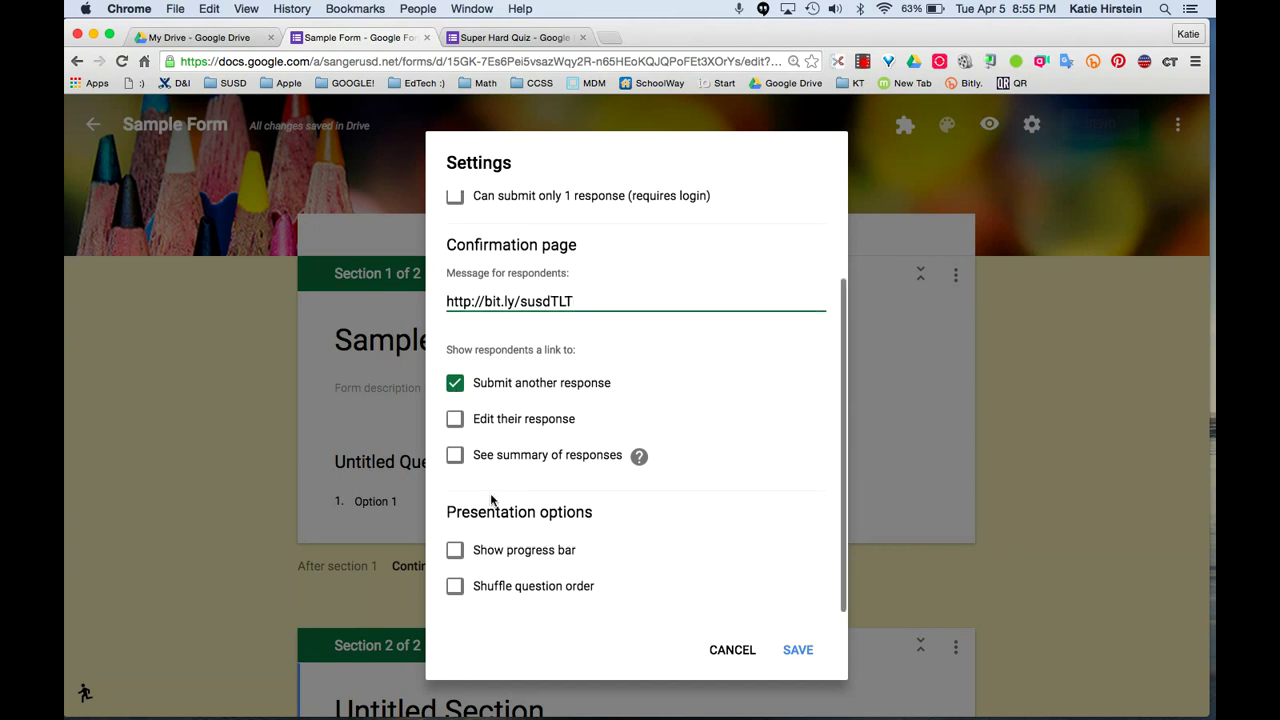
pyautogui.click(800, 652)
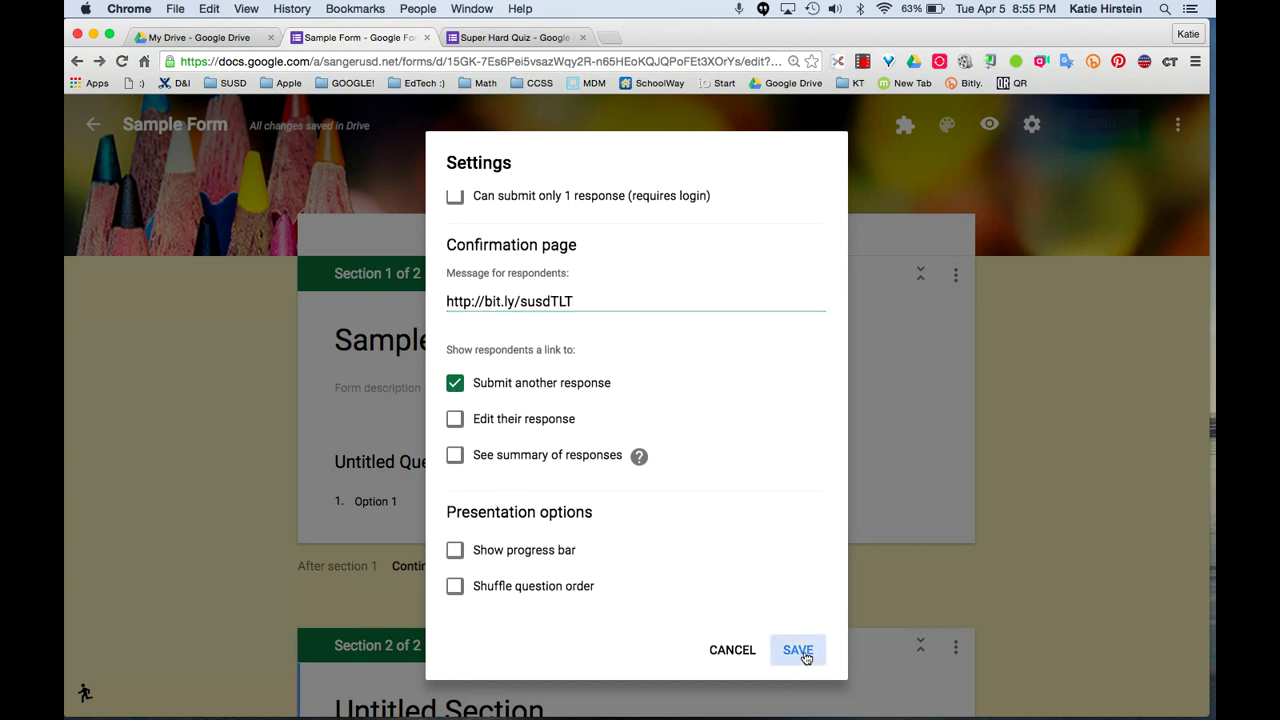
# Step: Share the form with a collaborator by entering the person's name, selecting the matching contact, and sending the invitation with edit access
pyautogui.click(1180, 125)
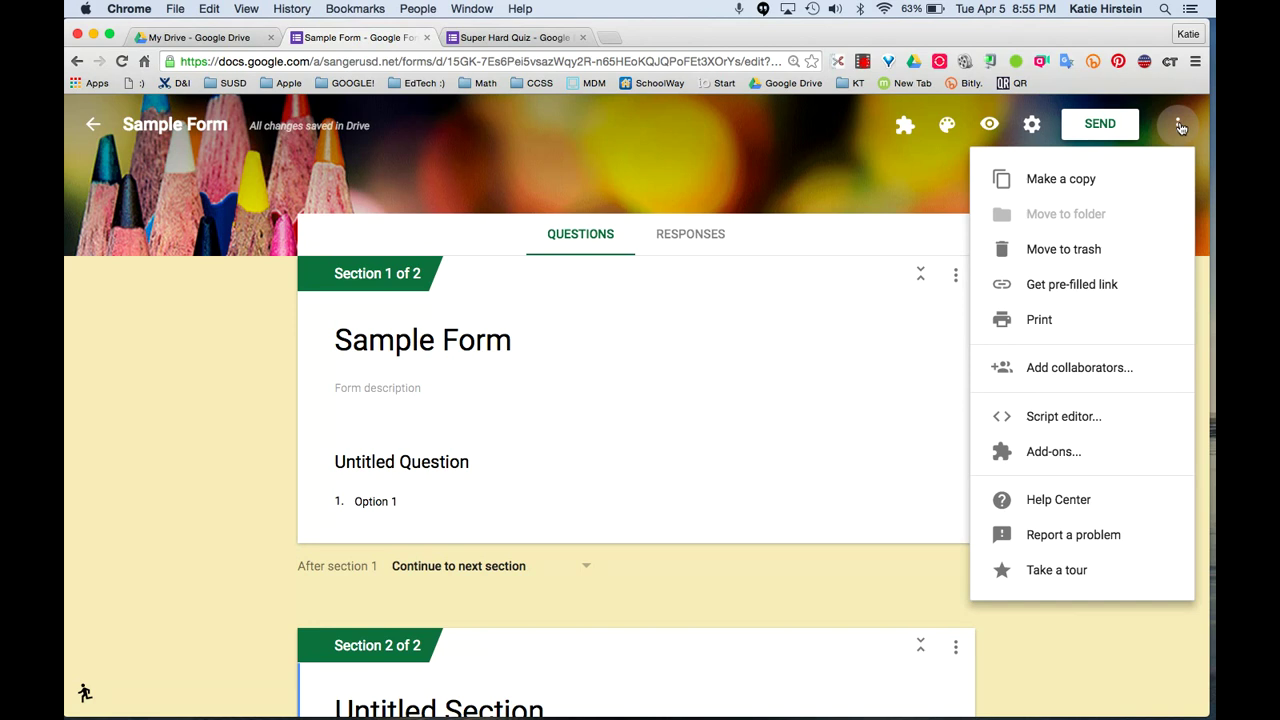
pyautogui.click(1122, 377)
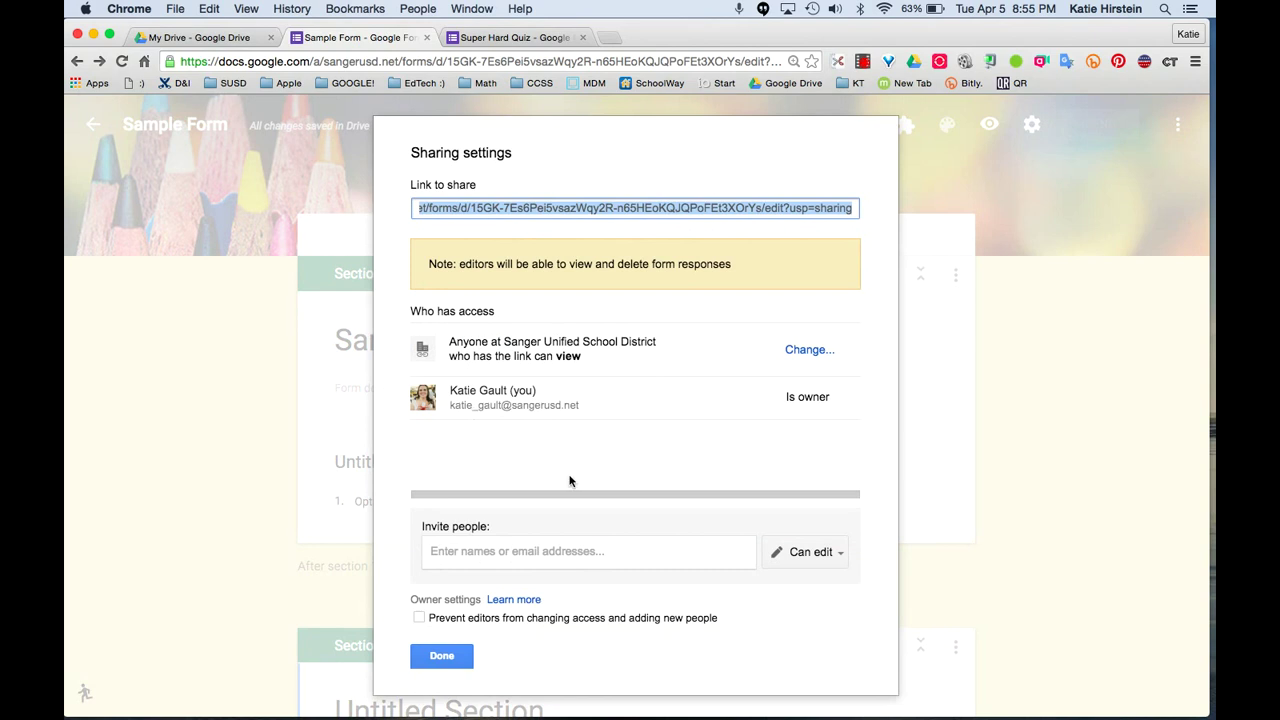
pyautogui.click(558, 563)
pyautogui.write('ali')
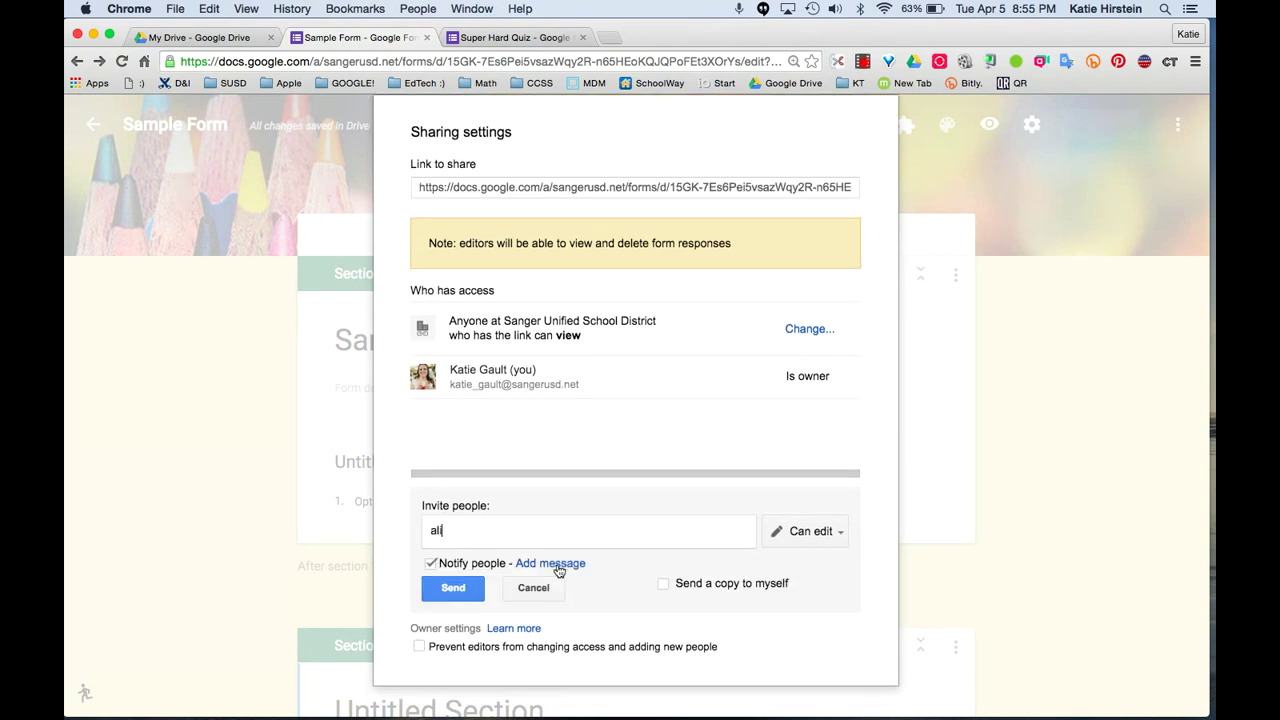
pyautogui.write(' hal')
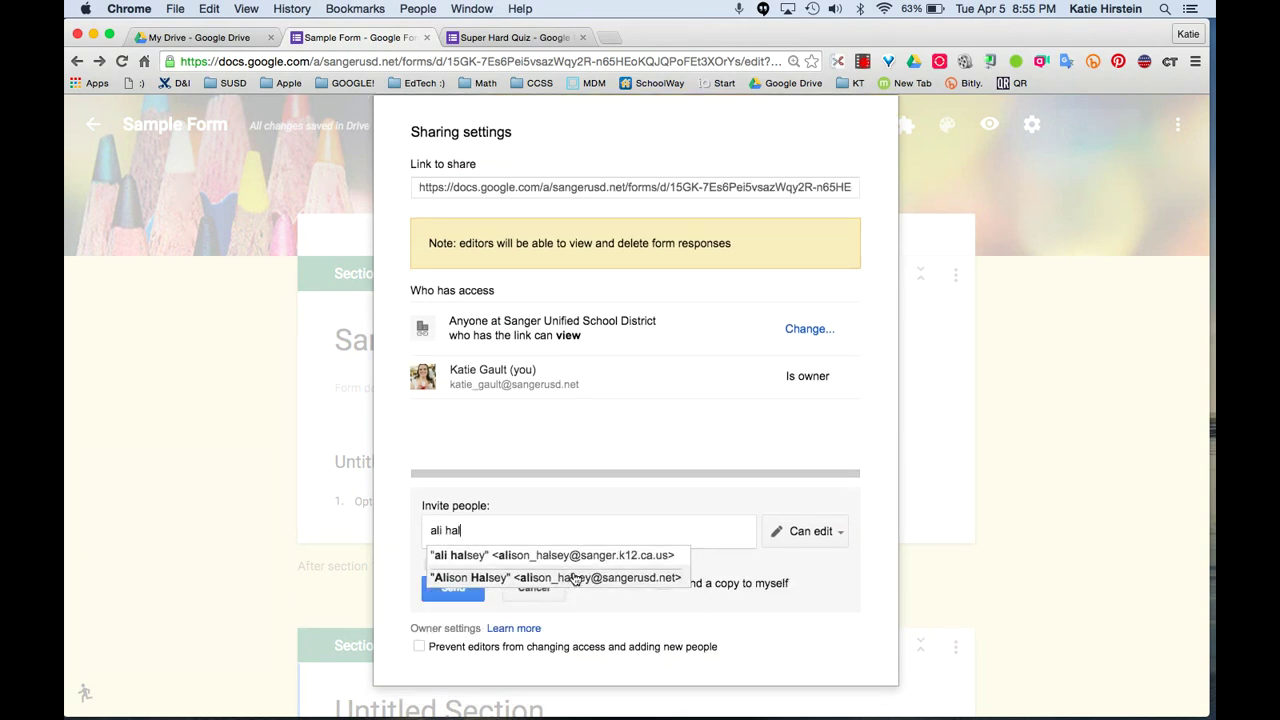
pyautogui.click(573, 577)
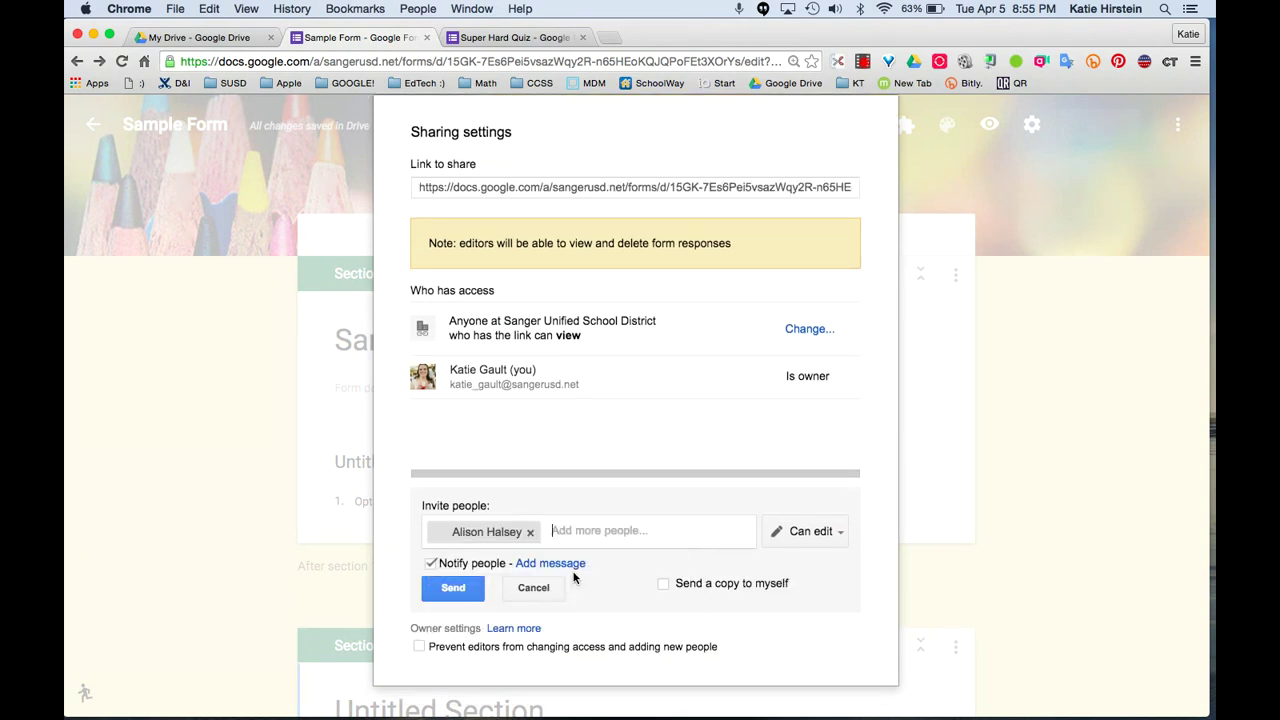
pyautogui.click(473, 591)
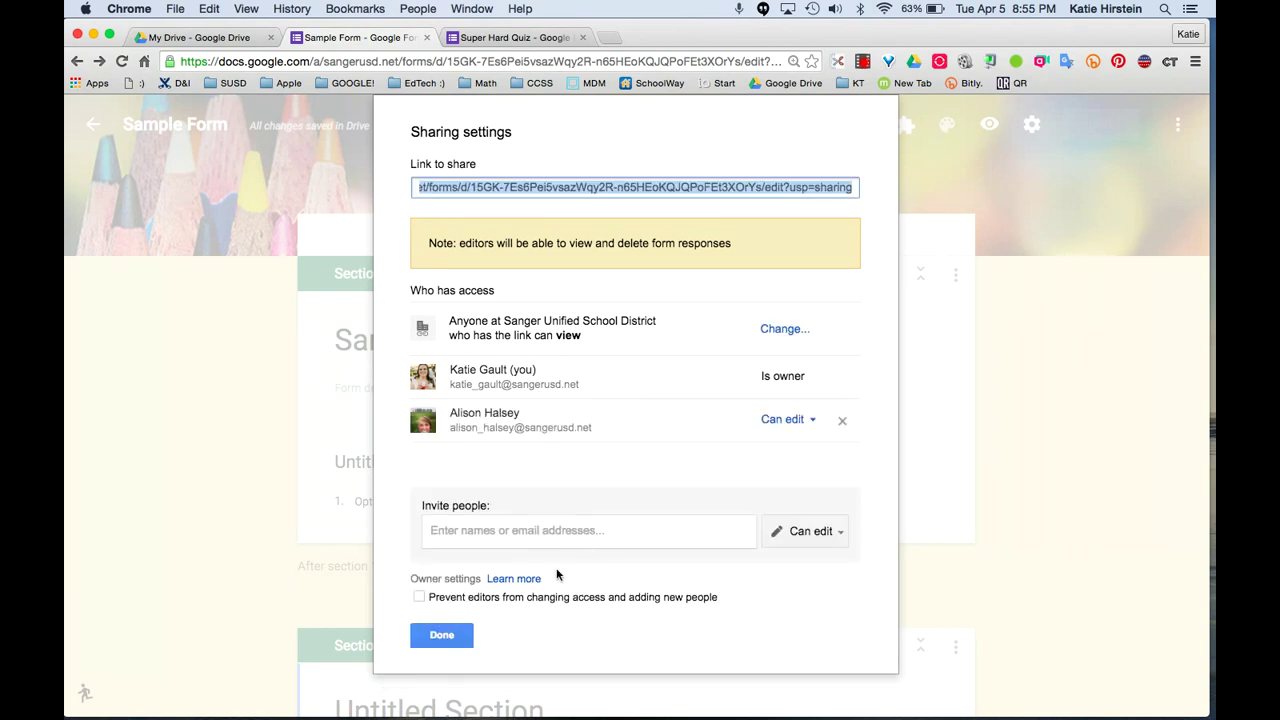
pyautogui.click(444, 637)
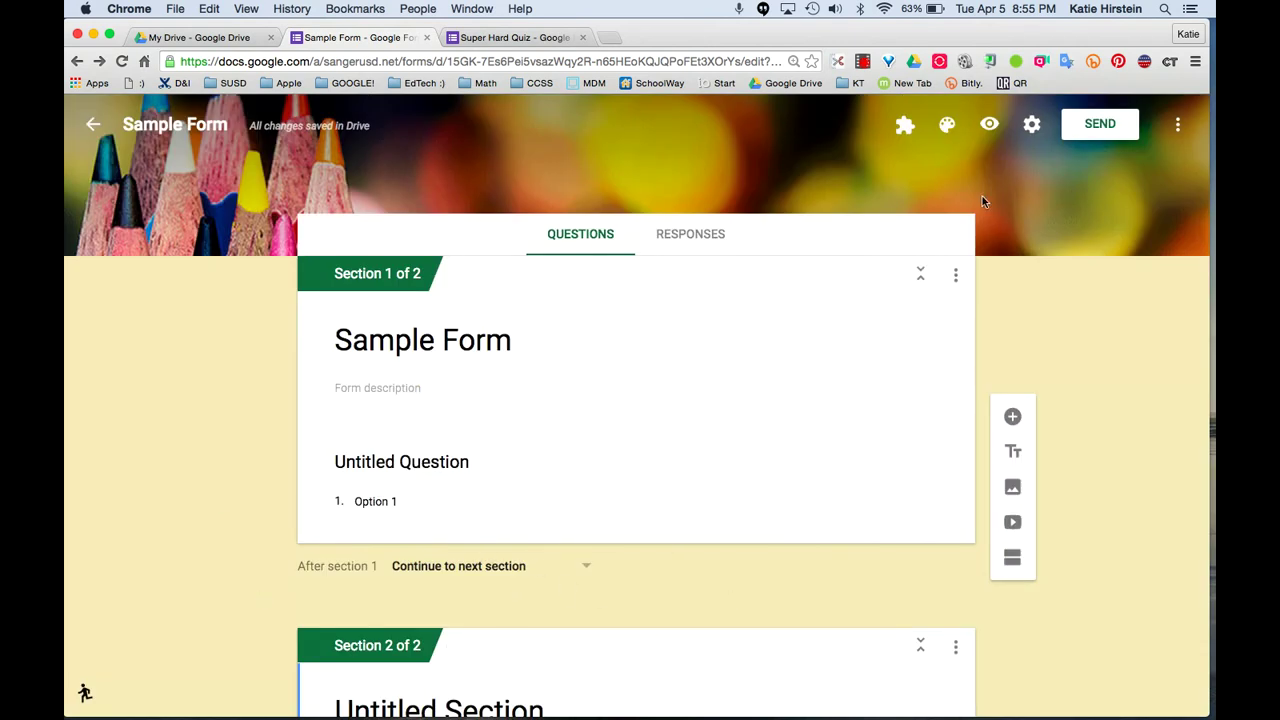
# Step: Preview the live form, answer the dropdown question with Option 1, and submit the response
pyautogui.click(990, 126)
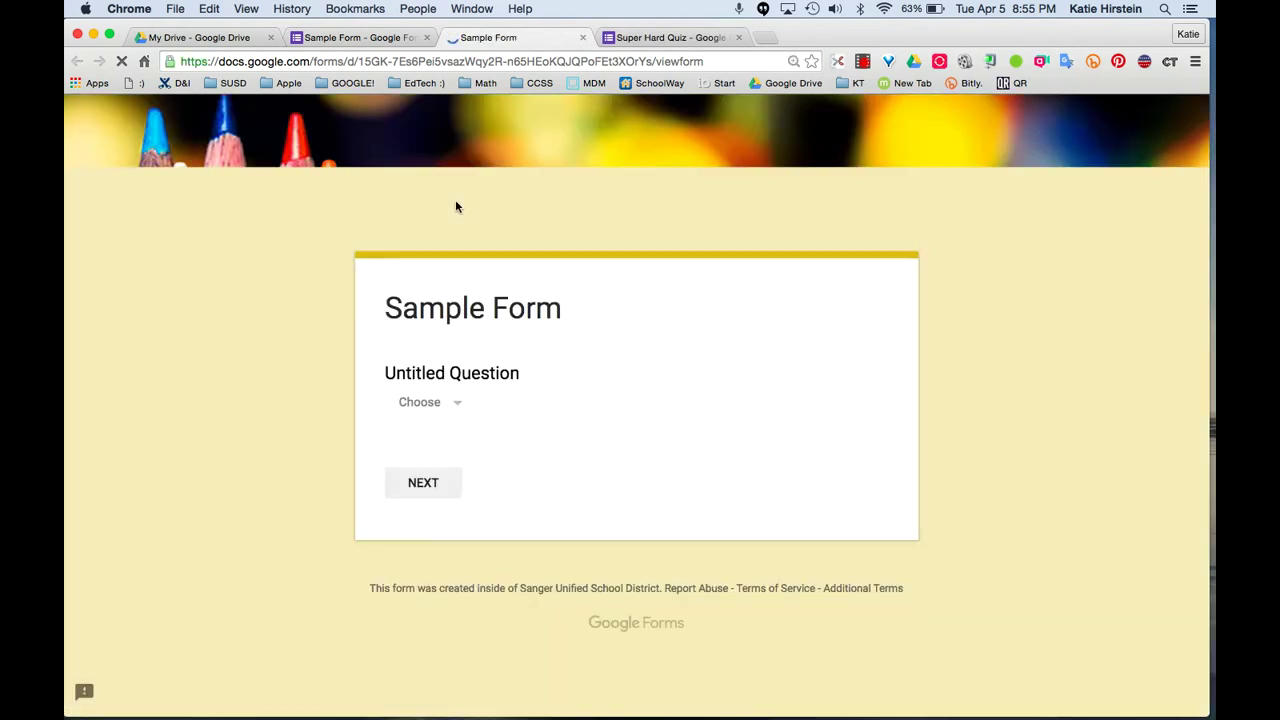
pyautogui.click(422, 403)
pyautogui.click(430, 455)
pyautogui.click(428, 472)
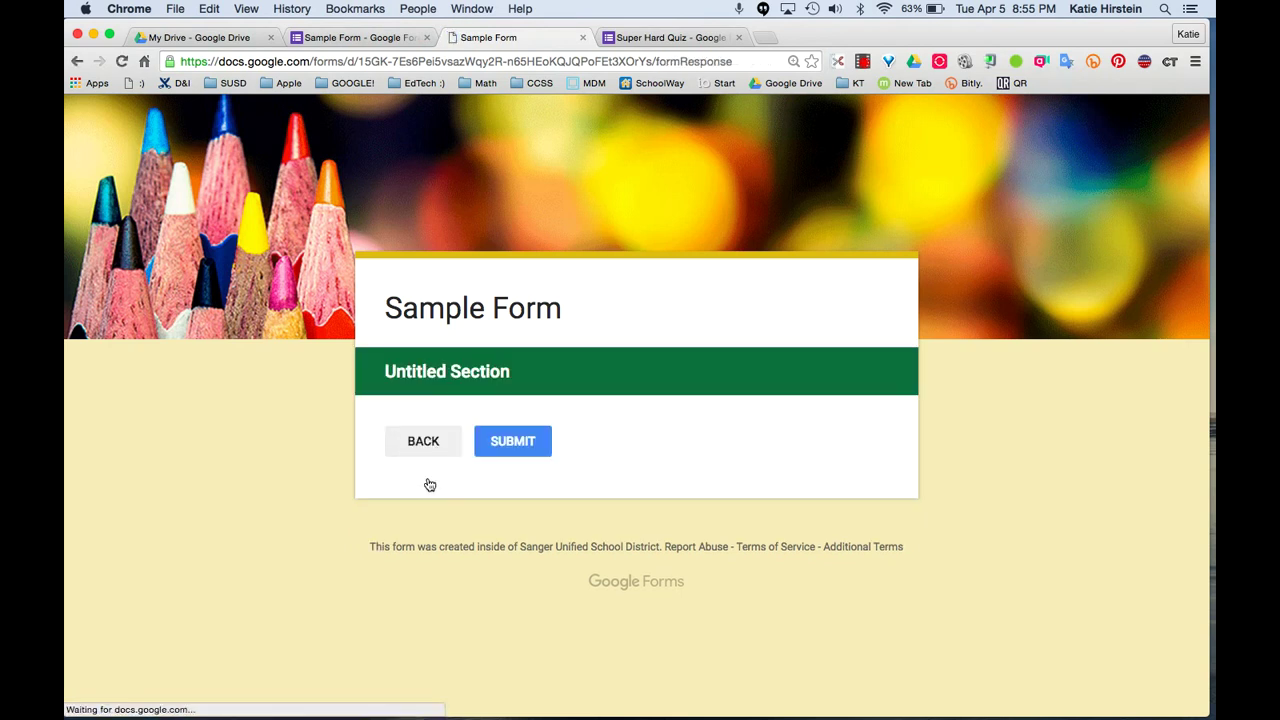
pyautogui.click(528, 436)
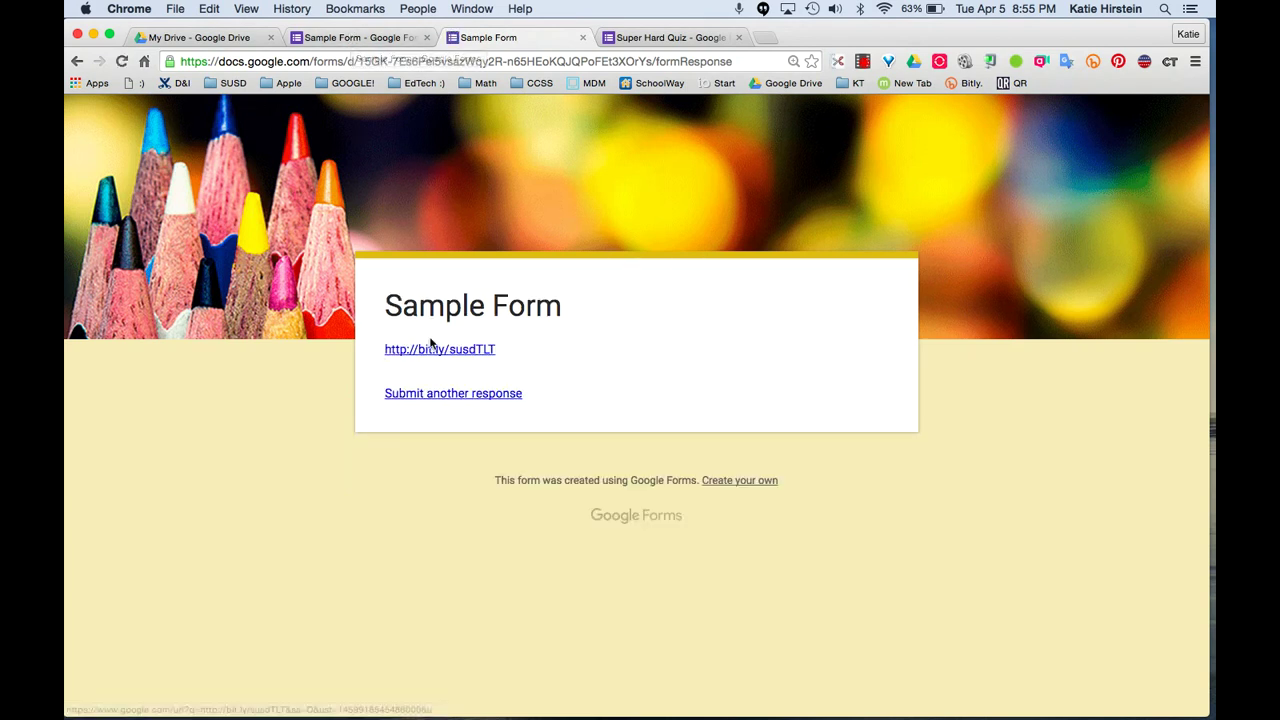
# Step: Return to the Sample Form editor and view the summary of its responses
pyautogui.click(350, 37)
pyautogui.click(722, 244)
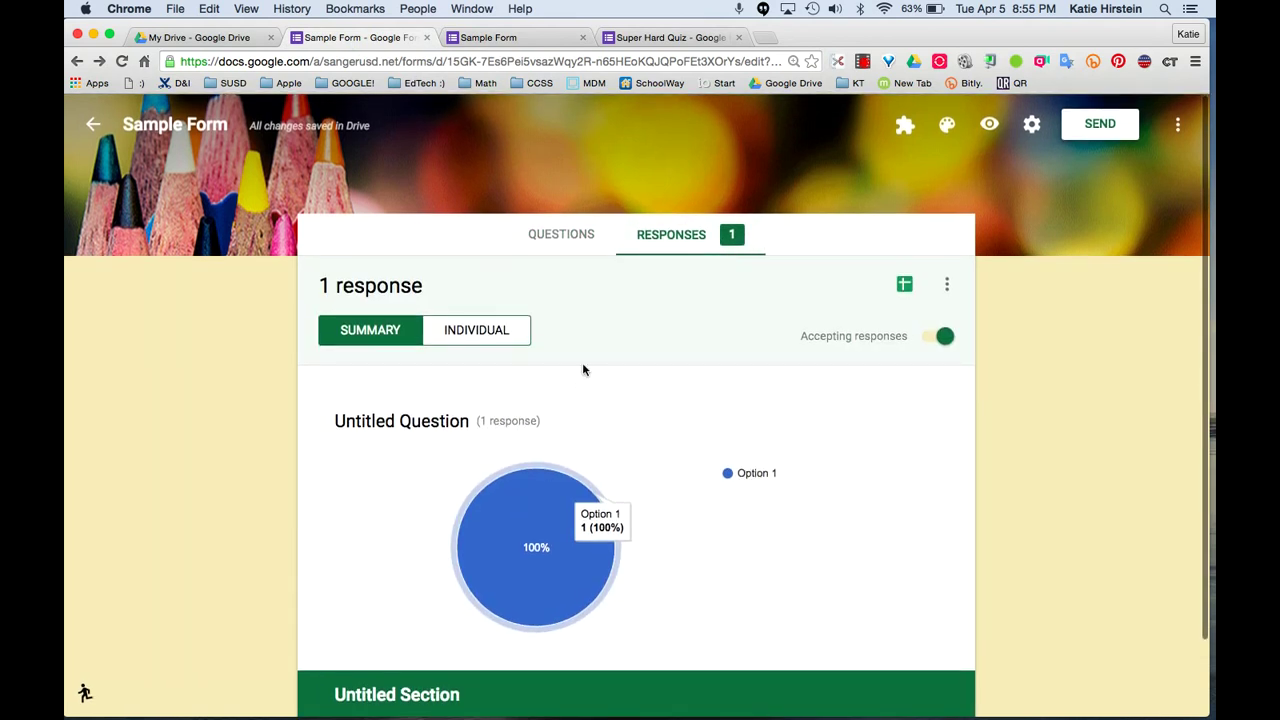
pyautogui.scroll(-2, 620, 385)
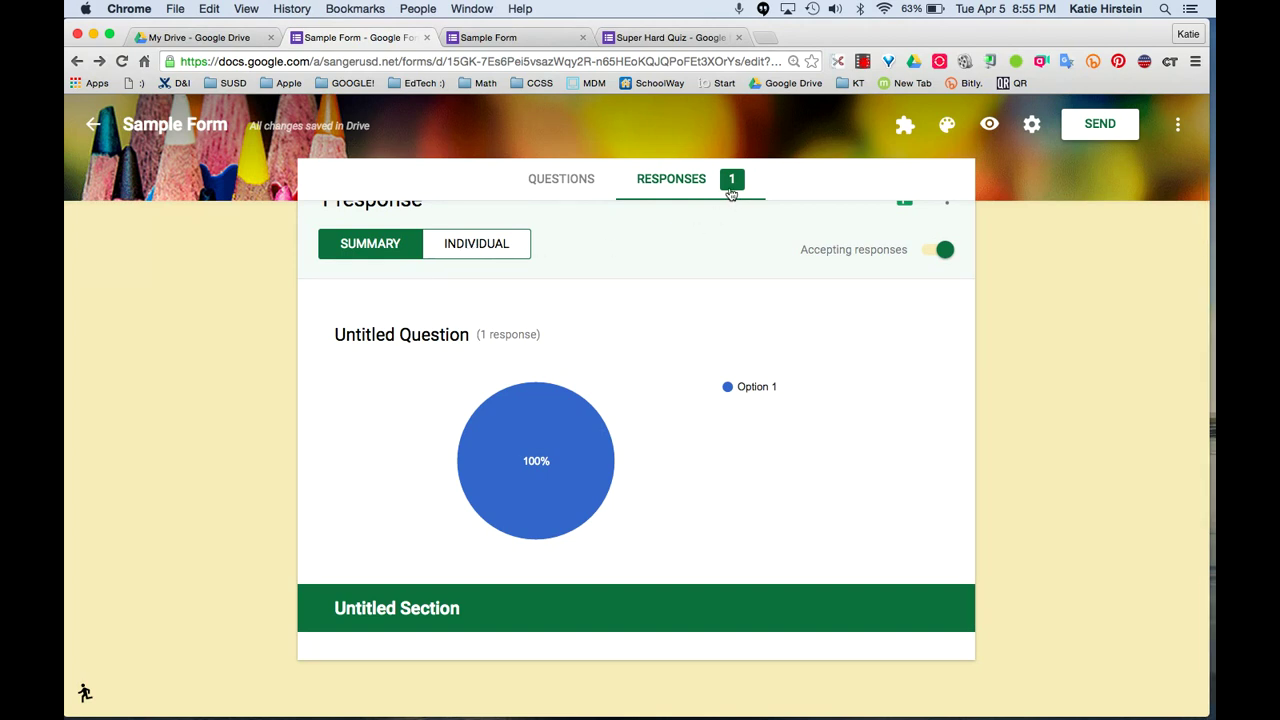
pyautogui.scroll(2, 733, 190)
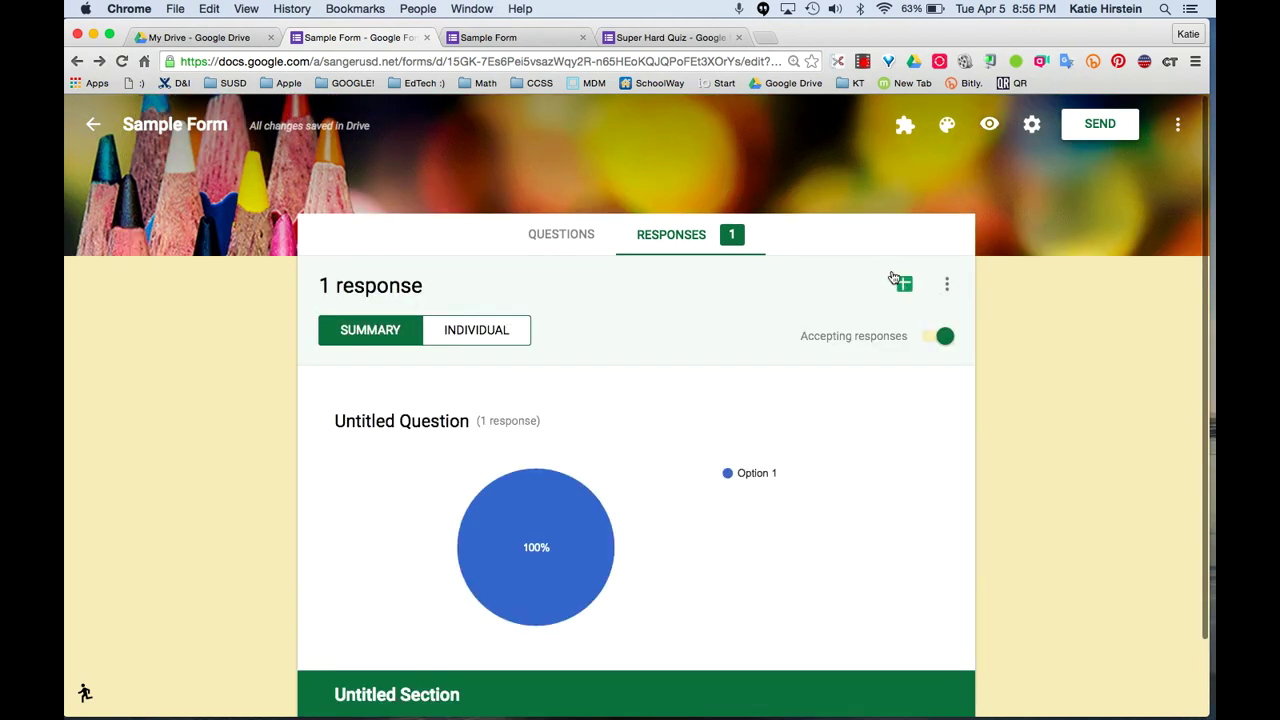
# Step: Switch to the Super Hard Quiz form and examine its questions, the element question's answer branching, and section 2
pyautogui.click(686, 38)
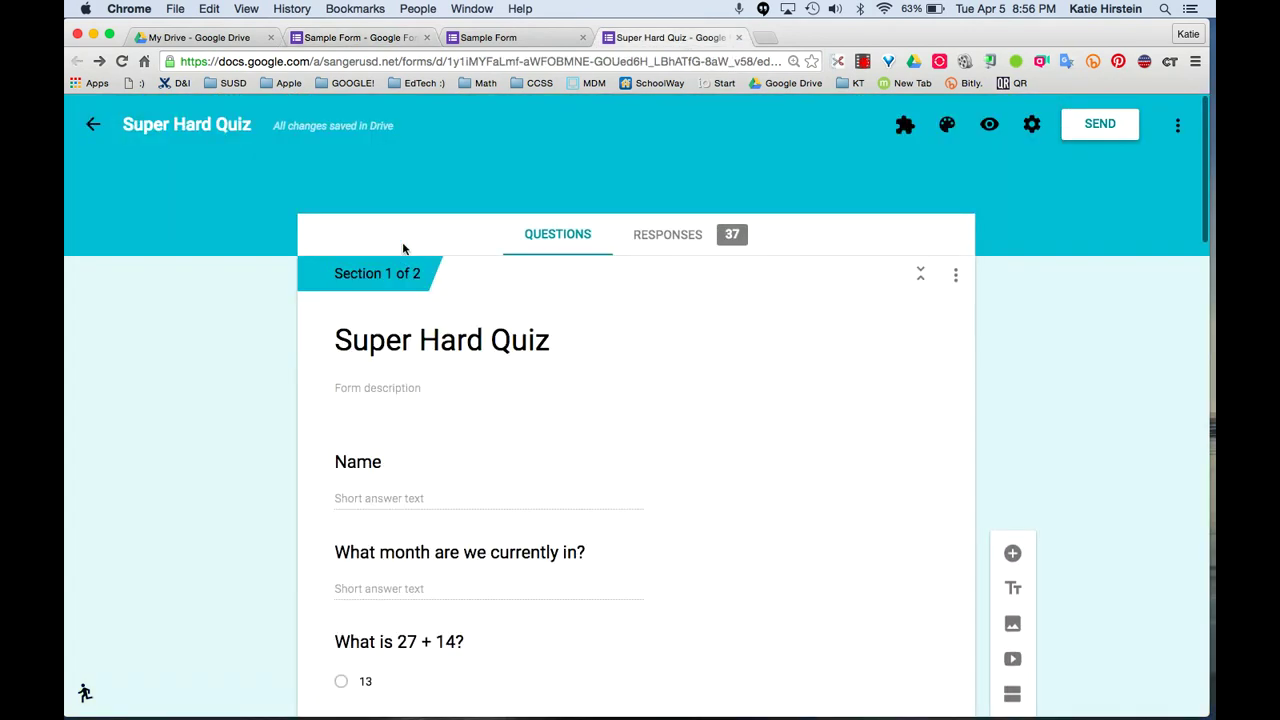
pyautogui.scroll(-10, 358, 452)
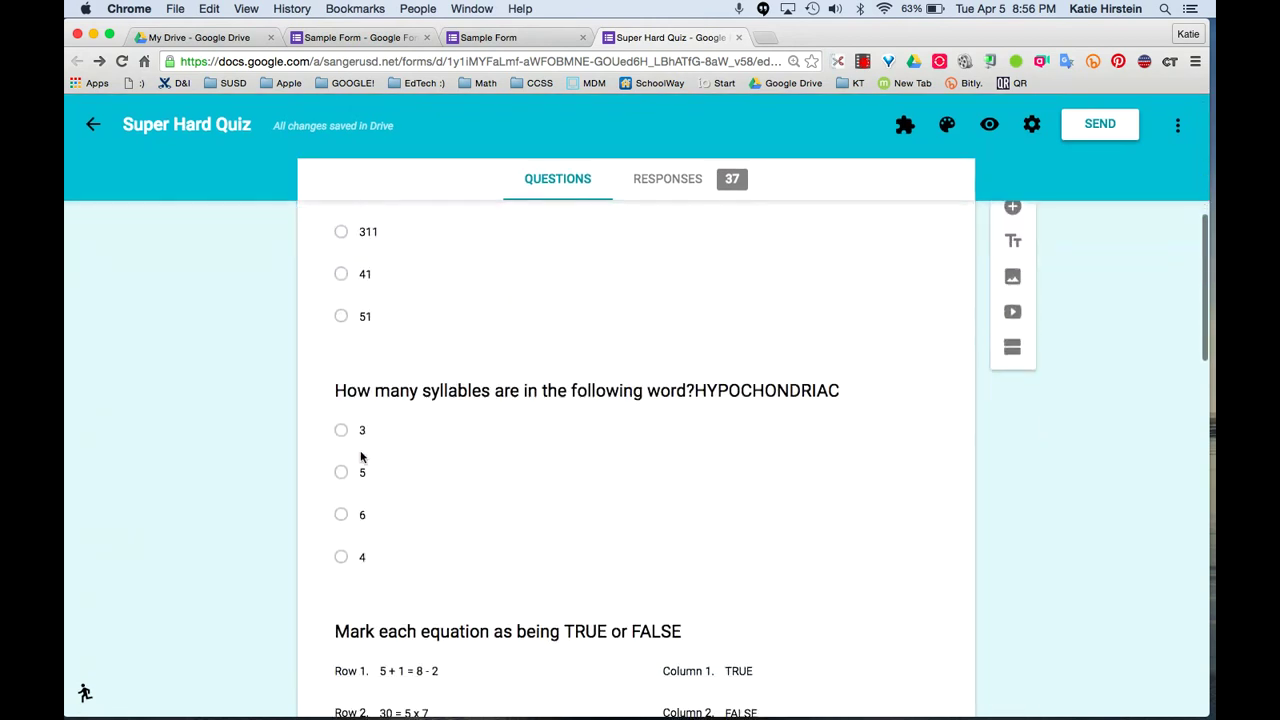
pyautogui.scroll(-7, 361, 458)
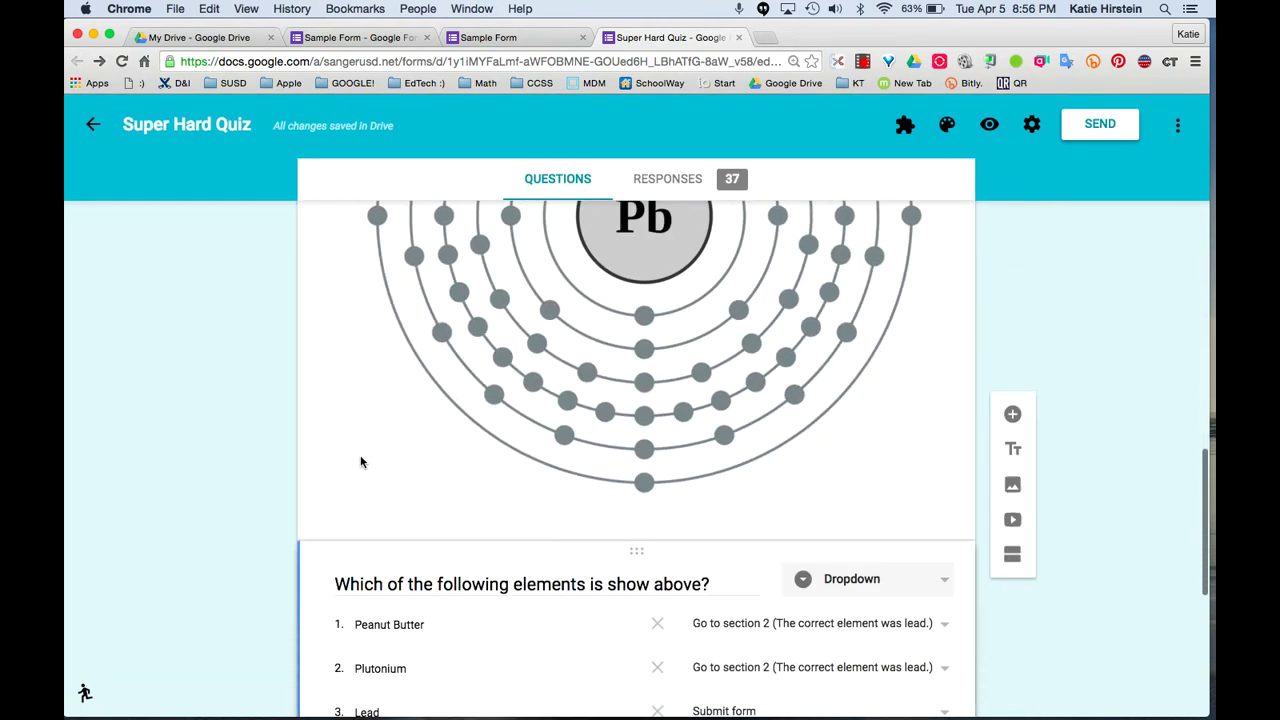
pyautogui.scroll(-3, 361, 458)
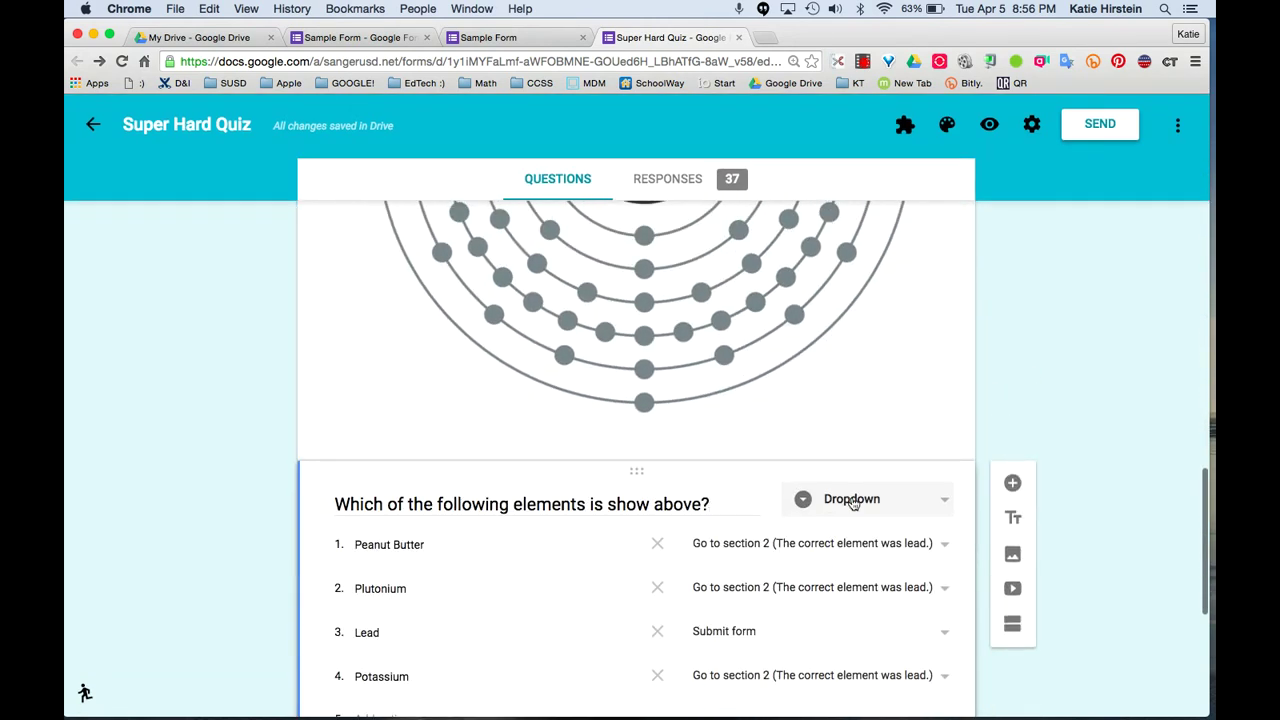
pyautogui.scroll(-5, 841, 550)
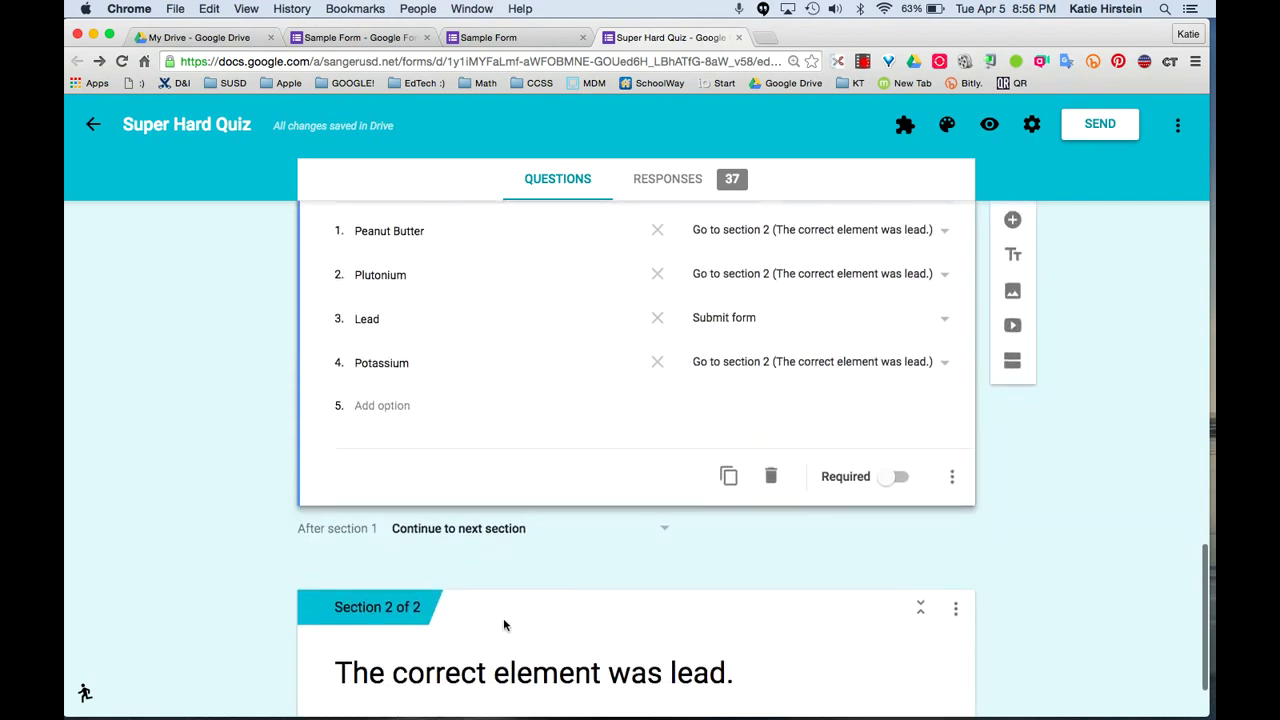
pyautogui.scroll(-1, 420, 583)
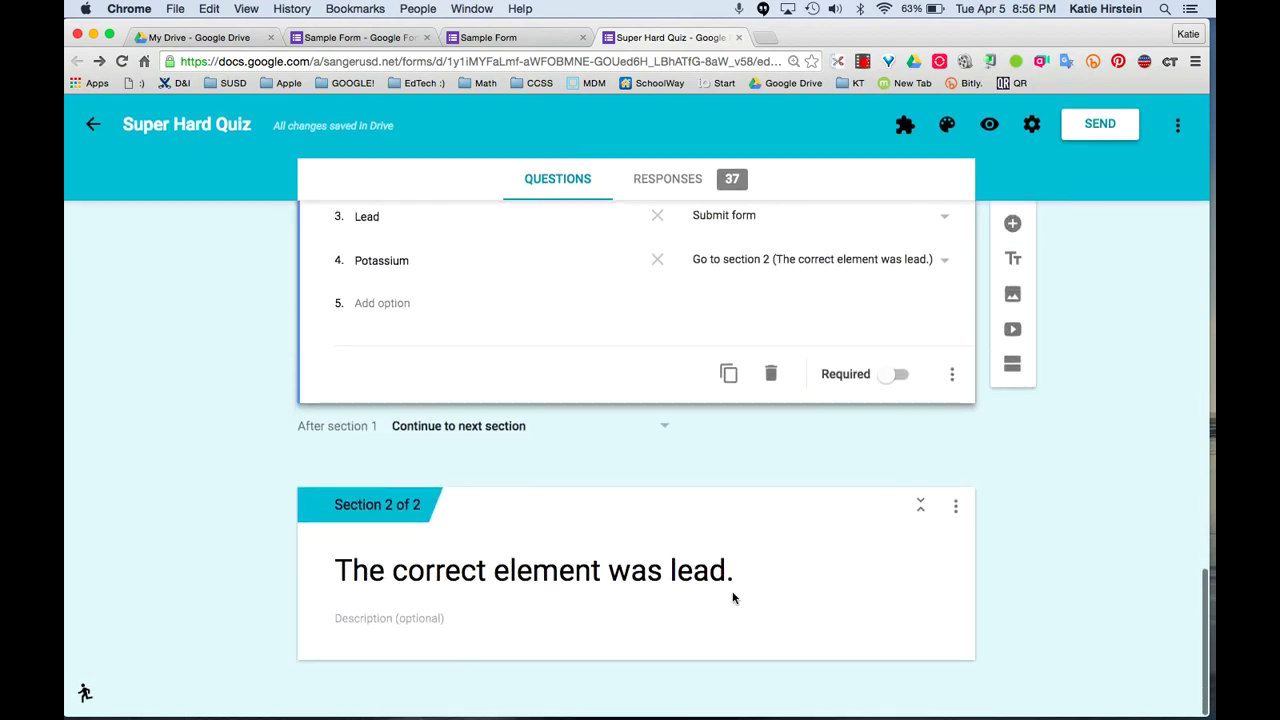
pyautogui.scroll(3, 735, 596)
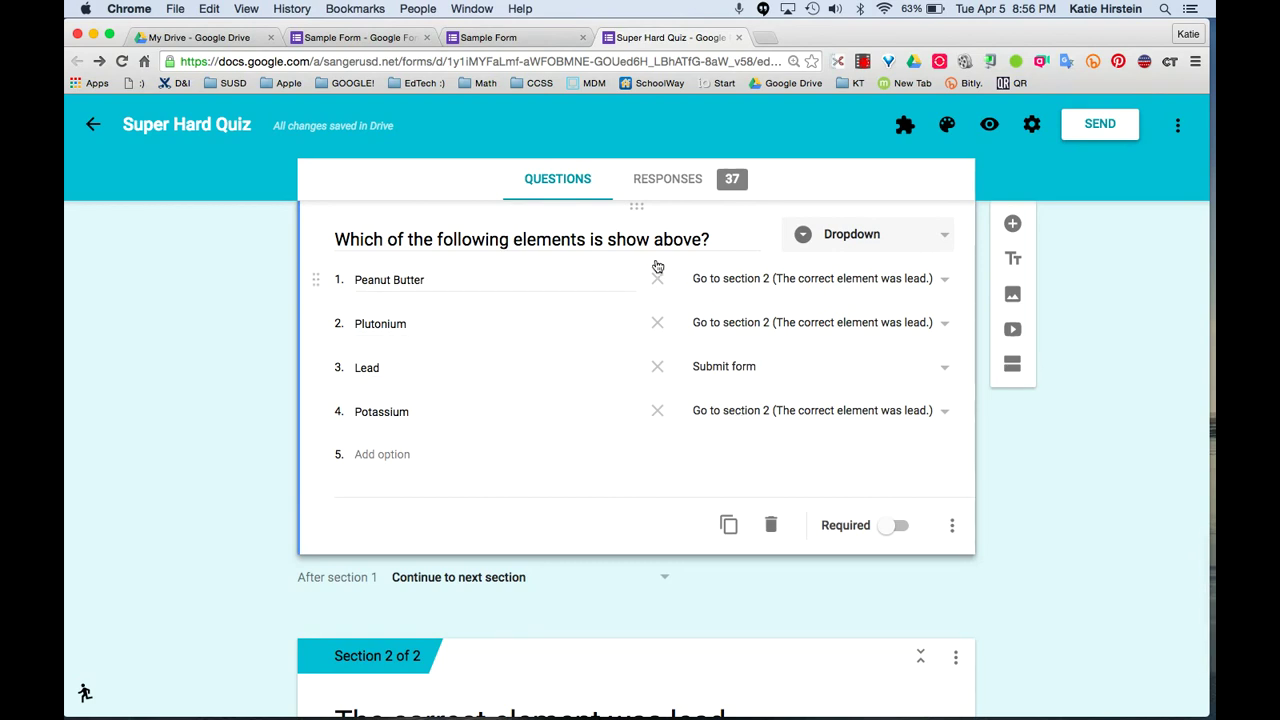
pyautogui.scroll(-3, 641, 277)
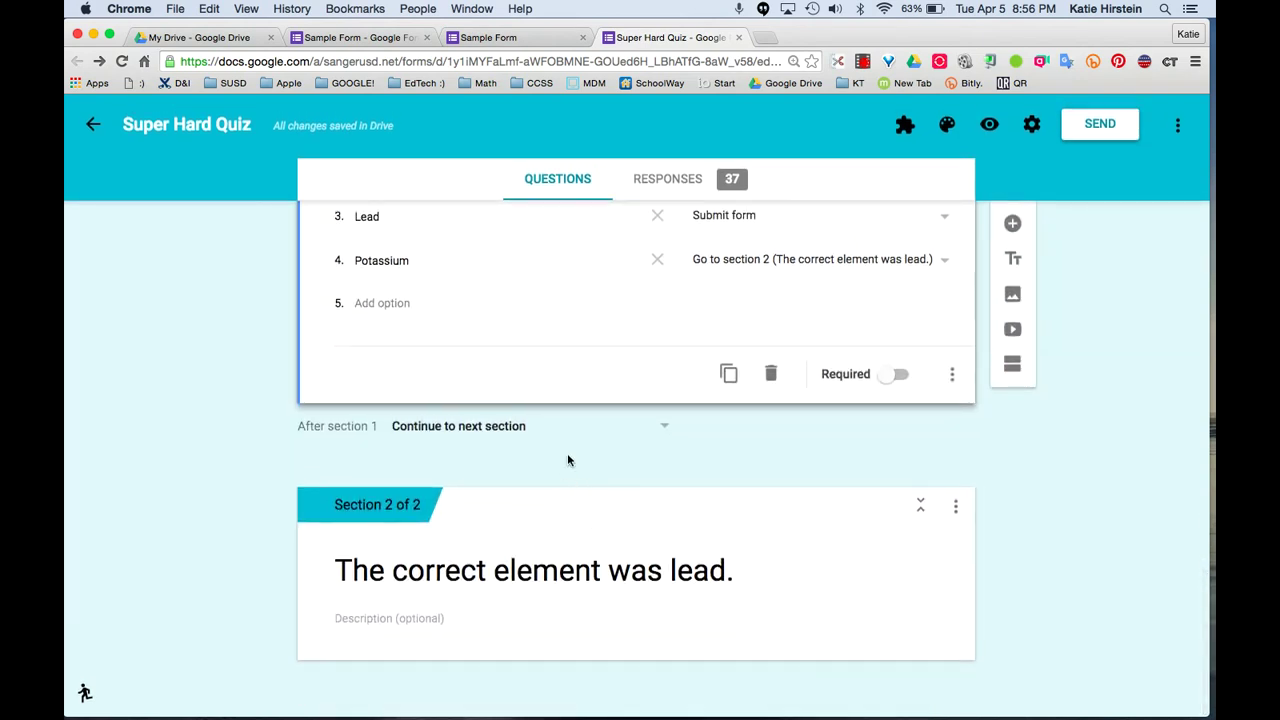
pyautogui.scroll(1, 566, 371)
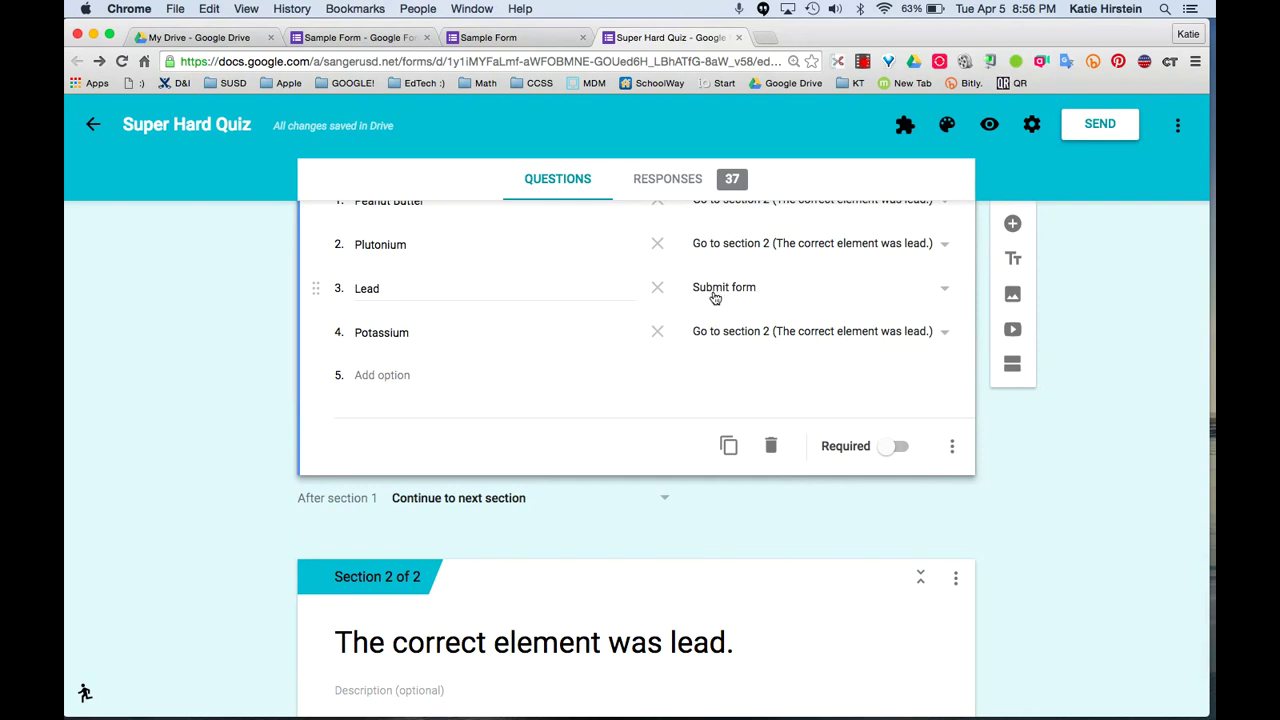
pyautogui.scroll(-1, 660, 497)
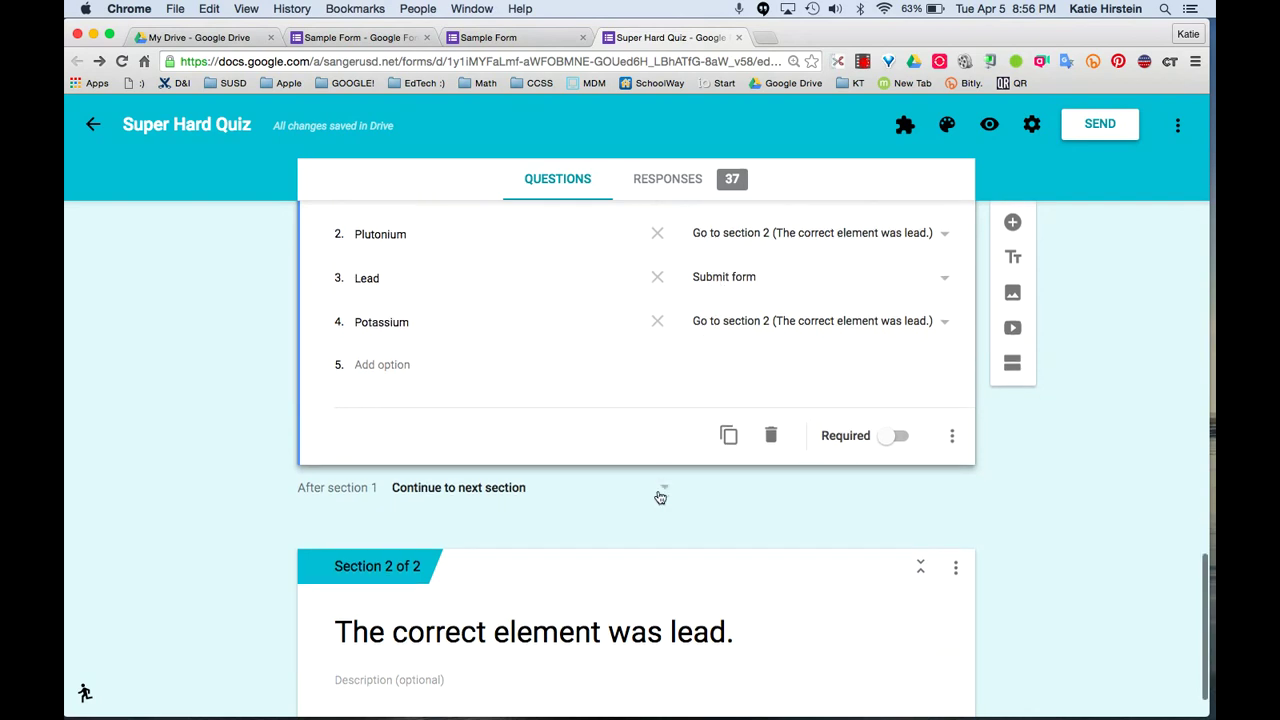
# Step: View the summary of the Super Hard Quiz responses
pyautogui.click(699, 179)
pyautogui.scroll(-2, 531, 337)
pyautogui.scroll(2, 498, 288)
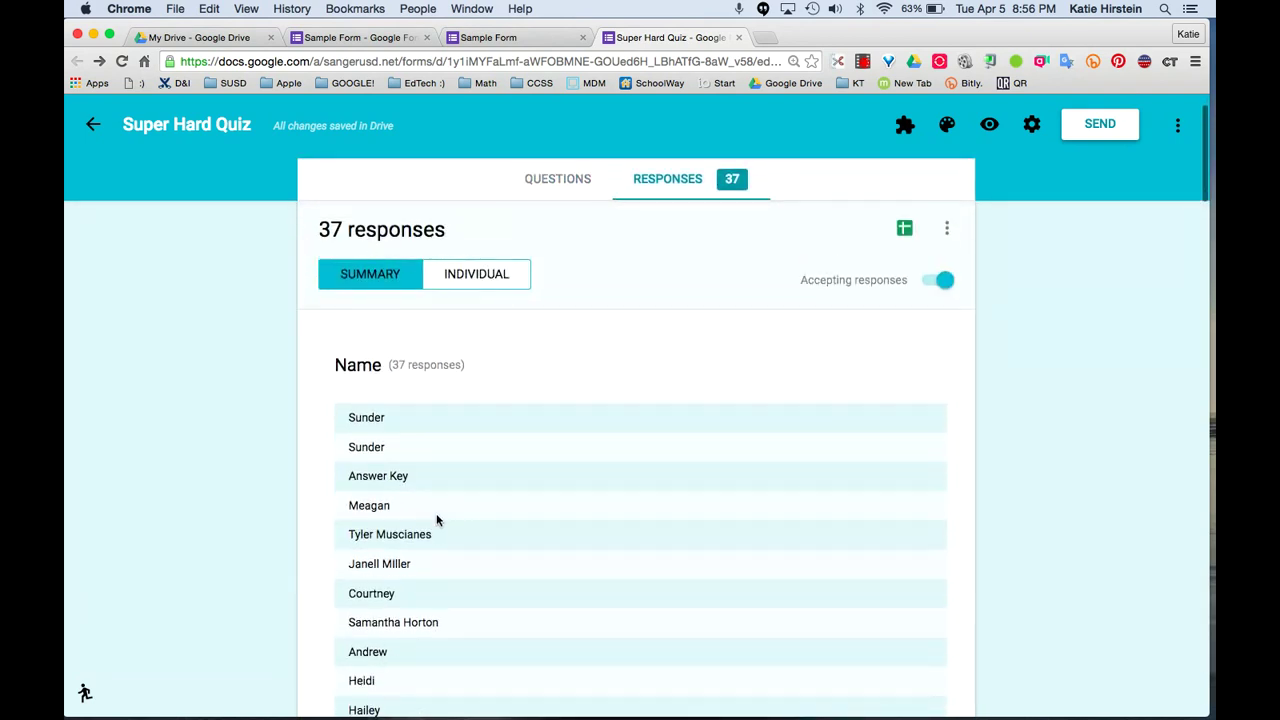
# Step: Page through the individual responses to the Super Hard Quiz one respondent at a time
pyautogui.click(485, 280)
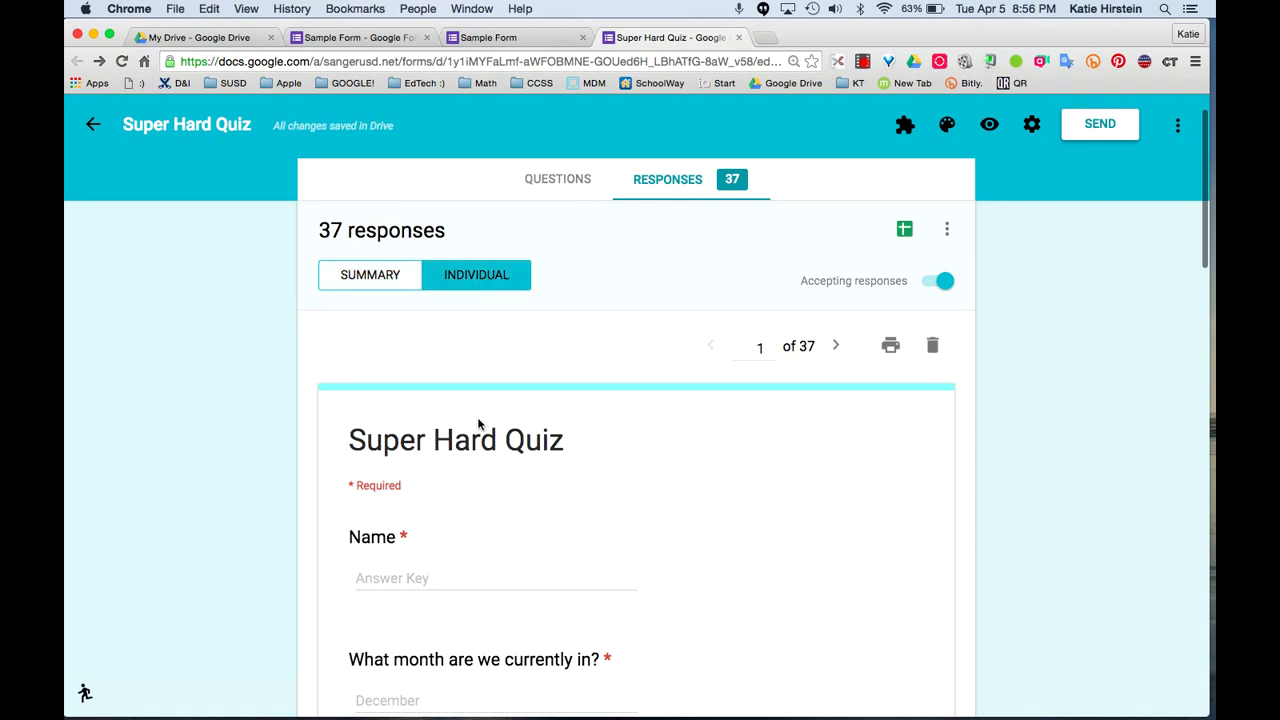
pyautogui.scroll(2, 479, 424)
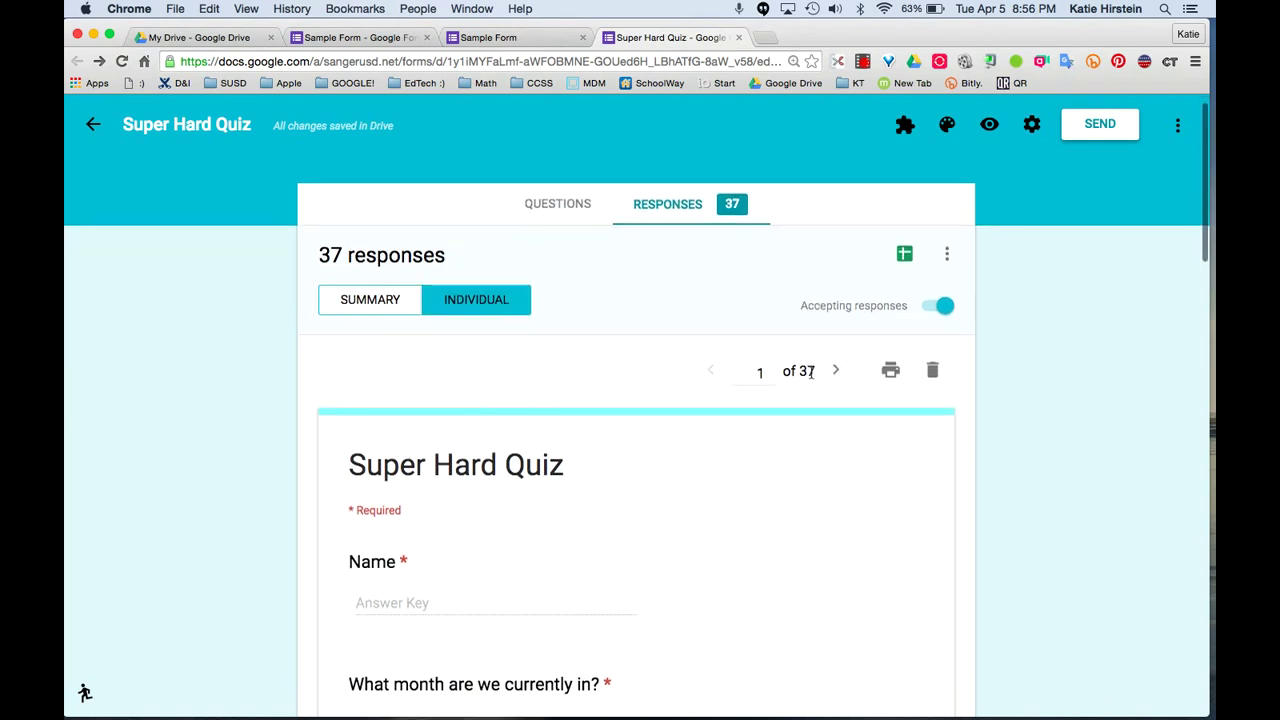
pyautogui.scroll(-3, 810, 374)
pyautogui.click(832, 305)
pyautogui.click(834, 305)
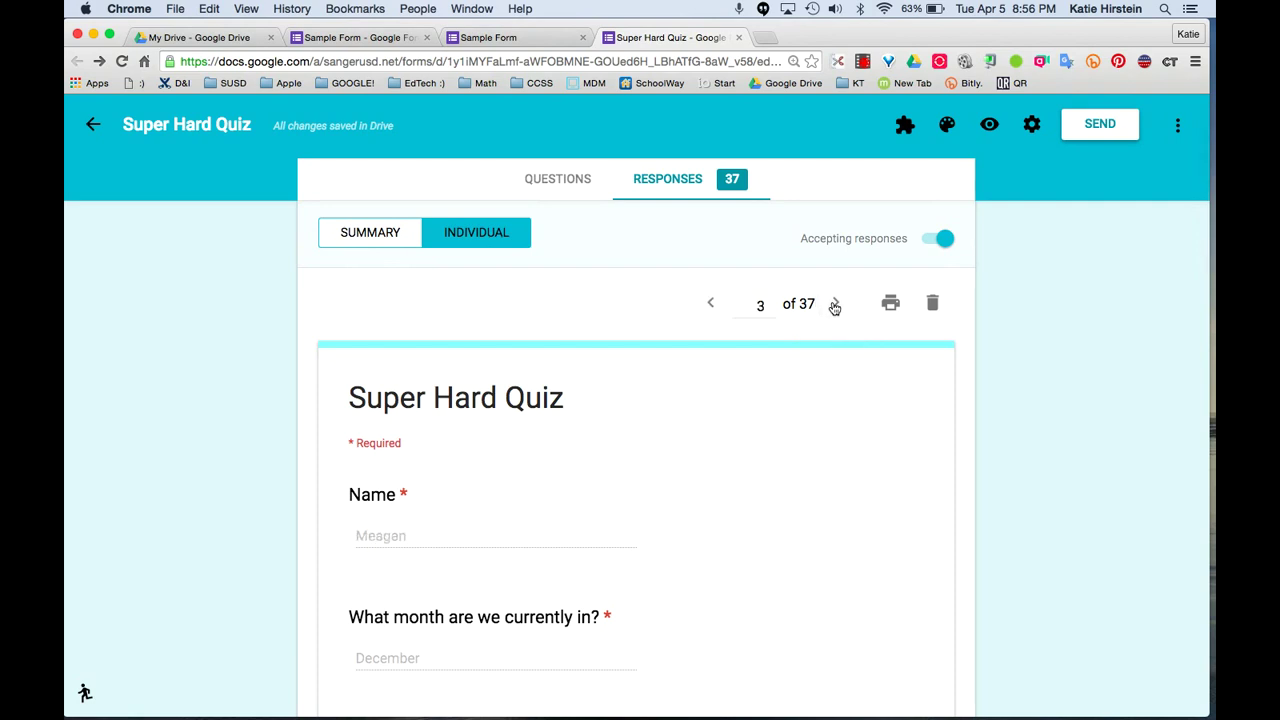
pyautogui.click(834, 305)
pyautogui.scroll(-2, 831, 306)
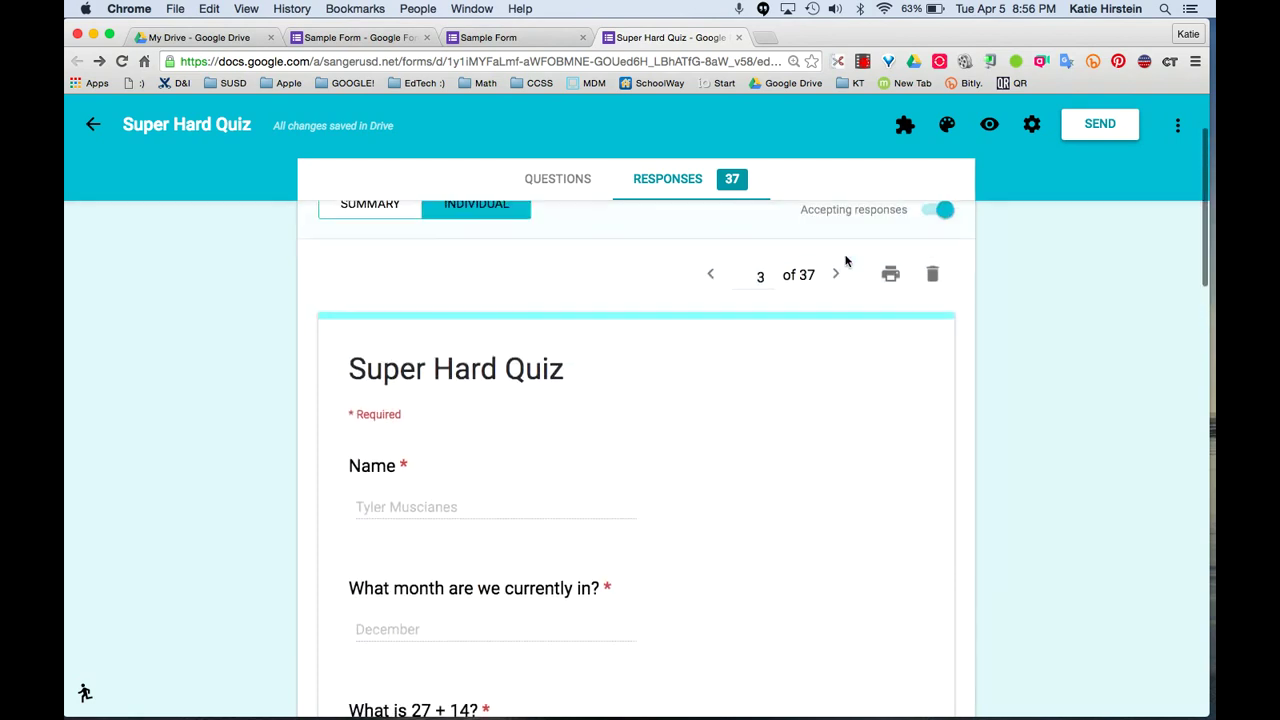
pyautogui.scroll(3, 846, 256)
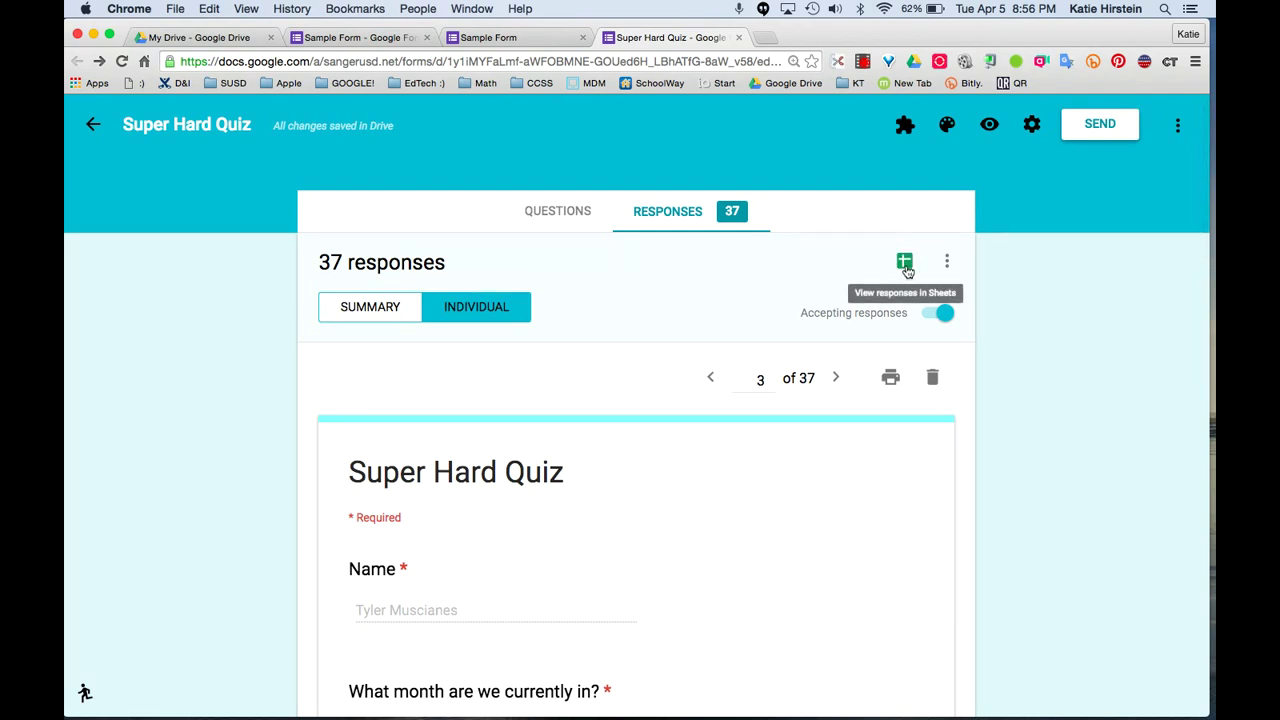
# Step: View the quiz responses in Google Sheets, and go back to the quiz form's questions to compare them with the column headers
pyautogui.click(905, 264)
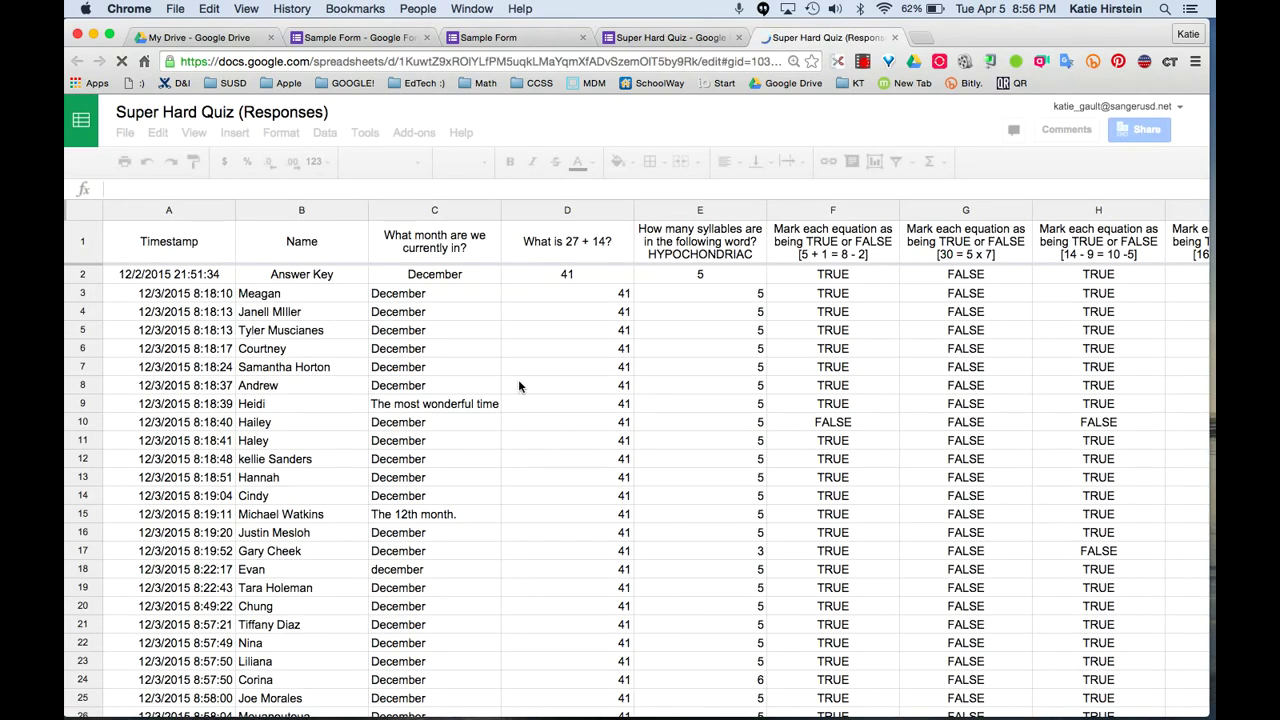
pyautogui.moveTo(186, 660)
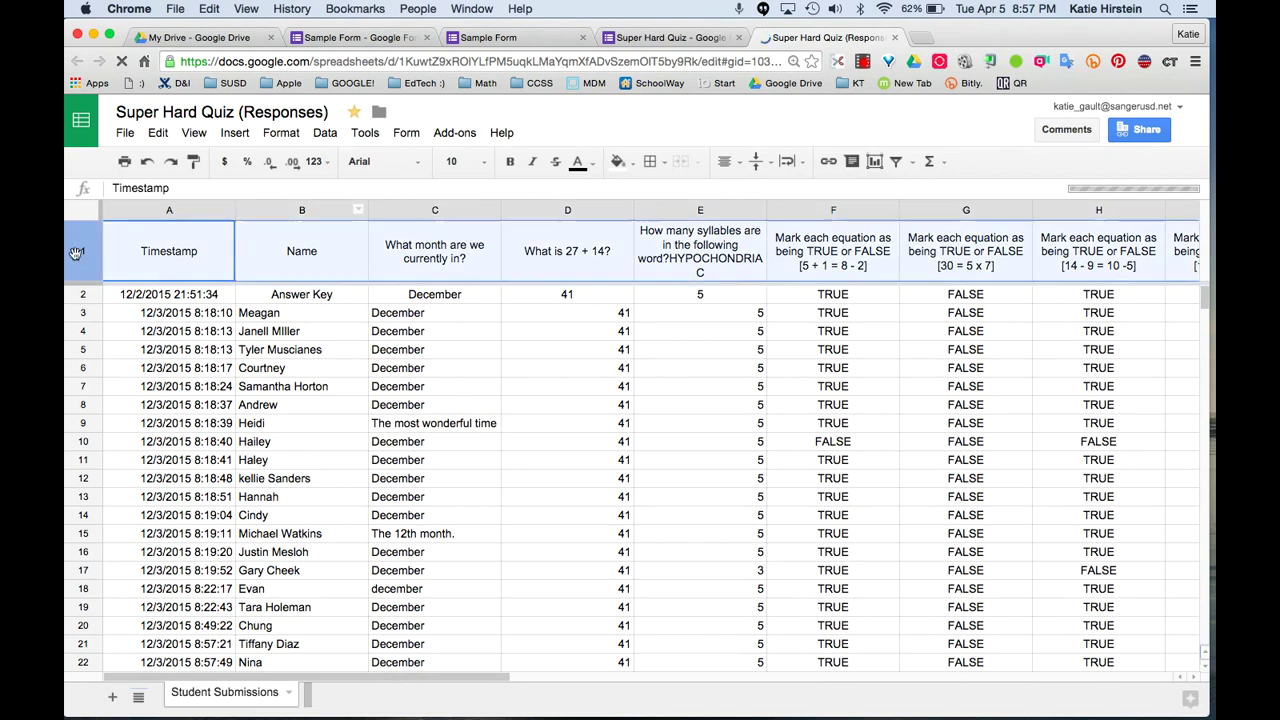
pyautogui.click(640, 38)
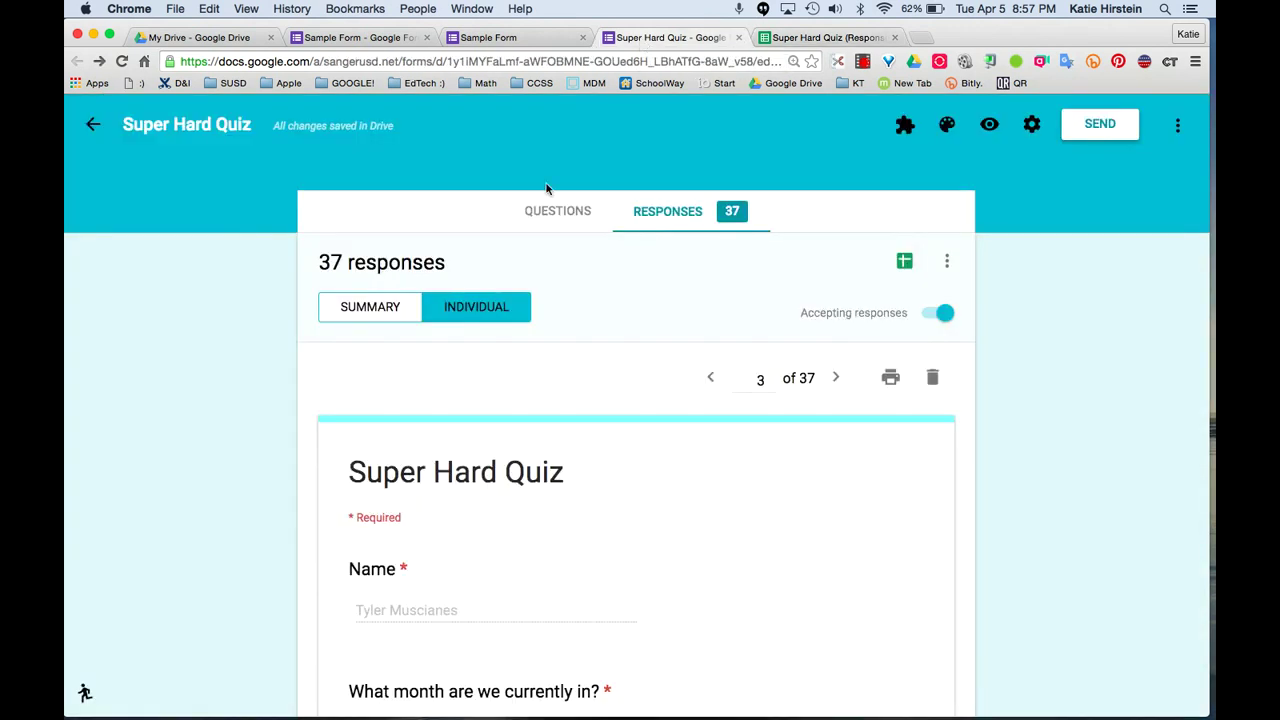
pyautogui.click(543, 228)
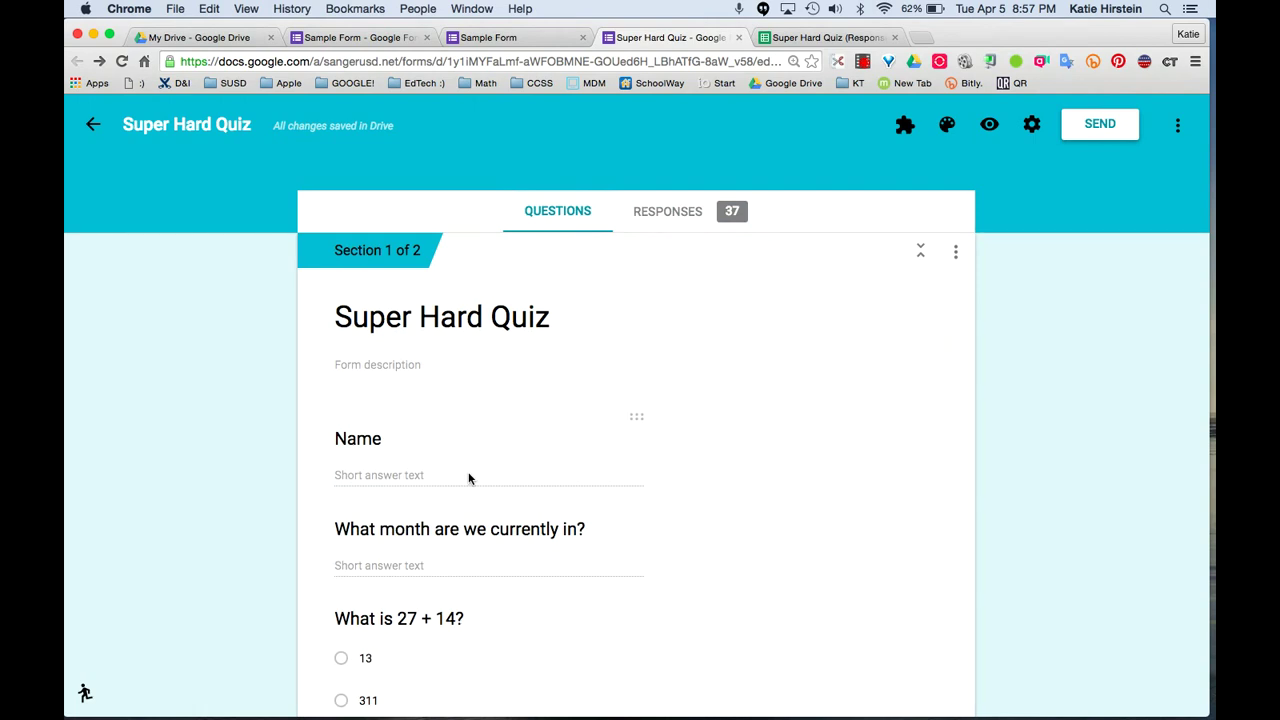
# Step: Search the add-ons for "flubaroo" from the quiz responses spreadsheet, and view the Flubaroo add-on's available commands
pyautogui.click(803, 38)
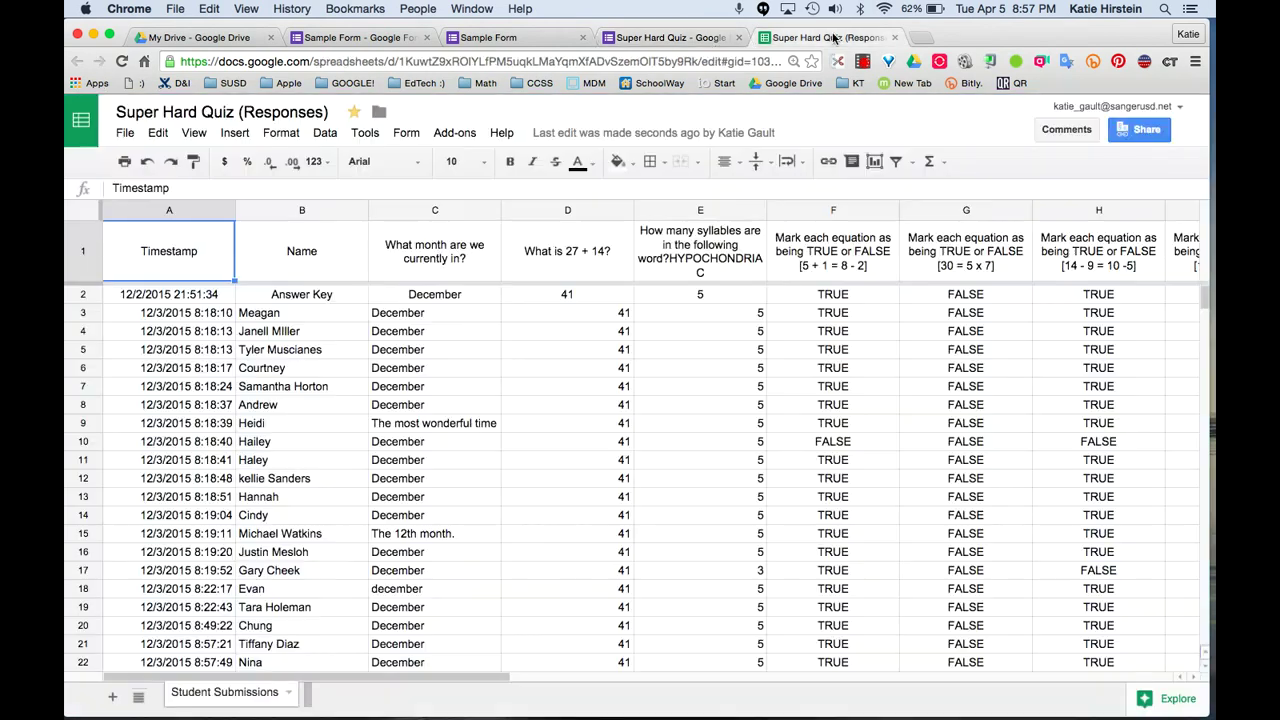
pyautogui.click(449, 135)
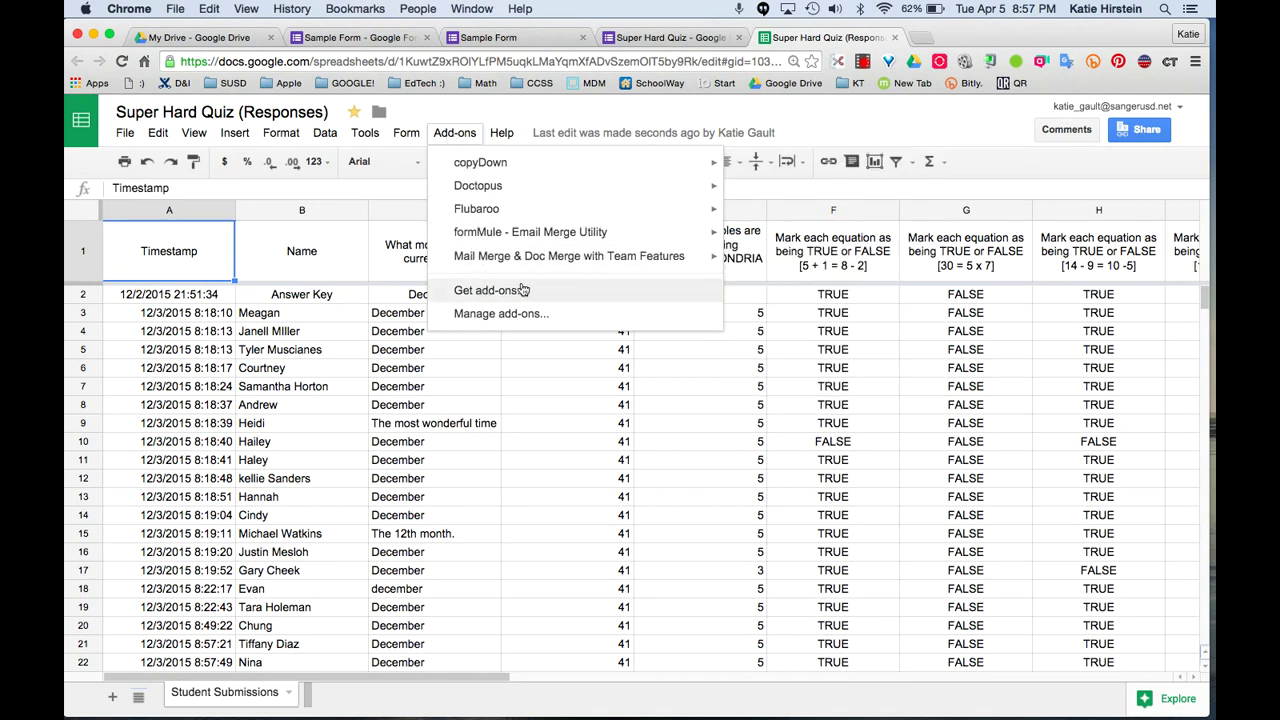
pyautogui.click(482, 292)
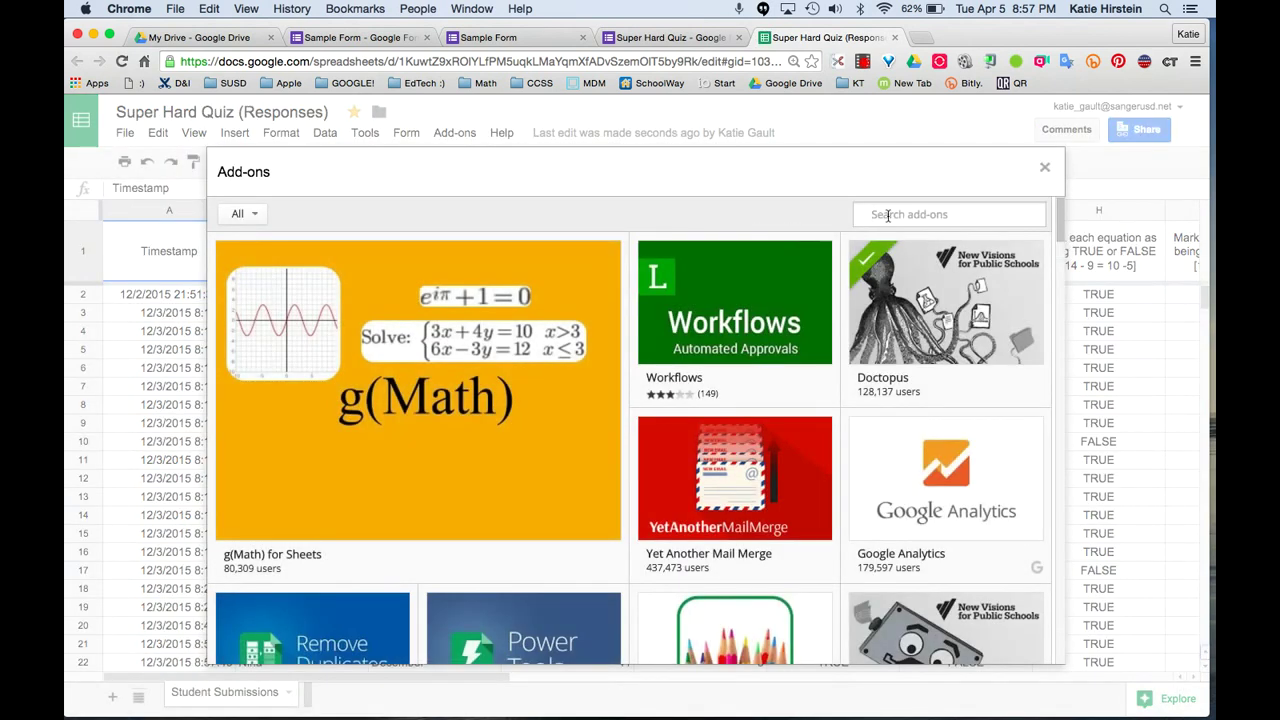
pyautogui.click(887, 215)
pyautogui.write('flubaroo')
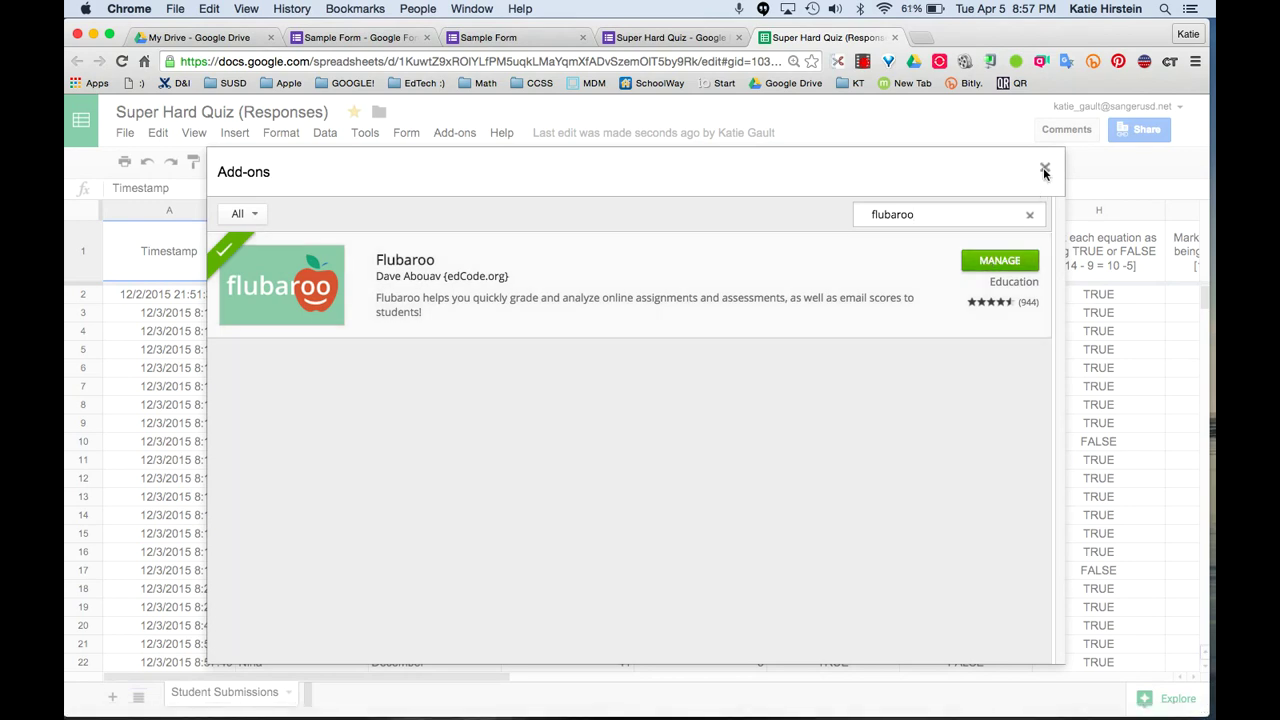
pyautogui.click(447, 138)
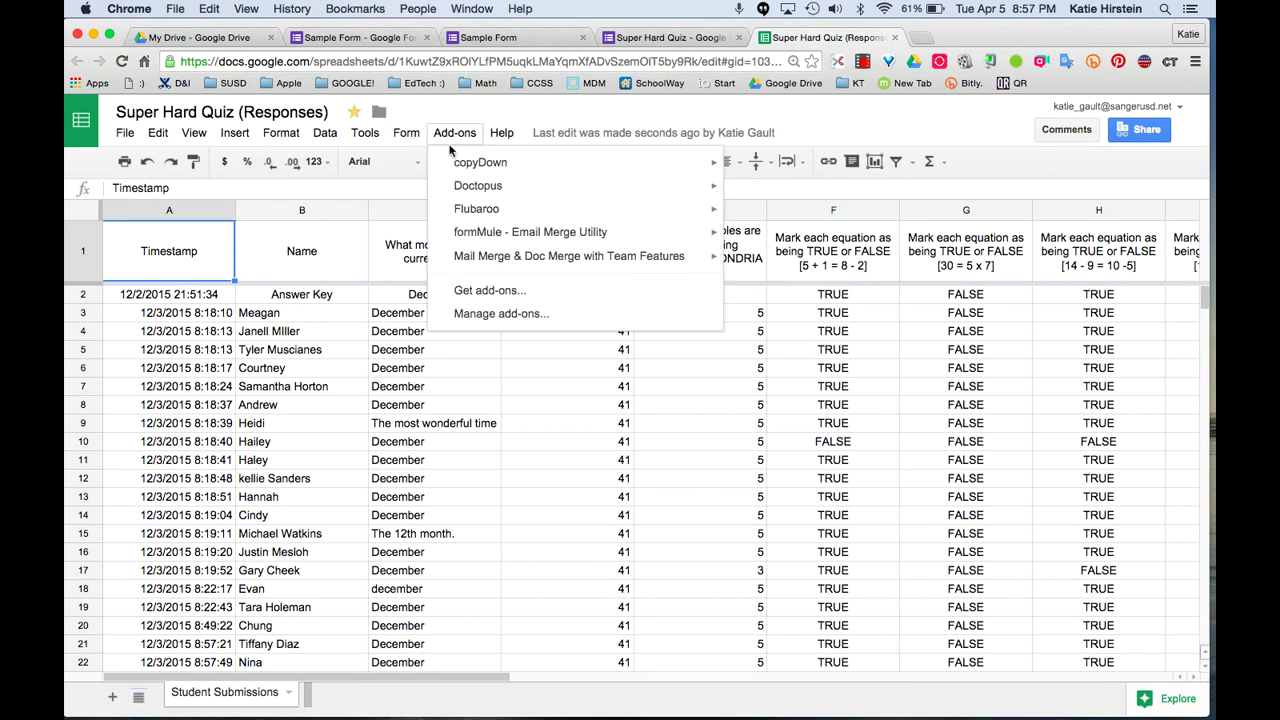
pyautogui.moveTo(480, 208)
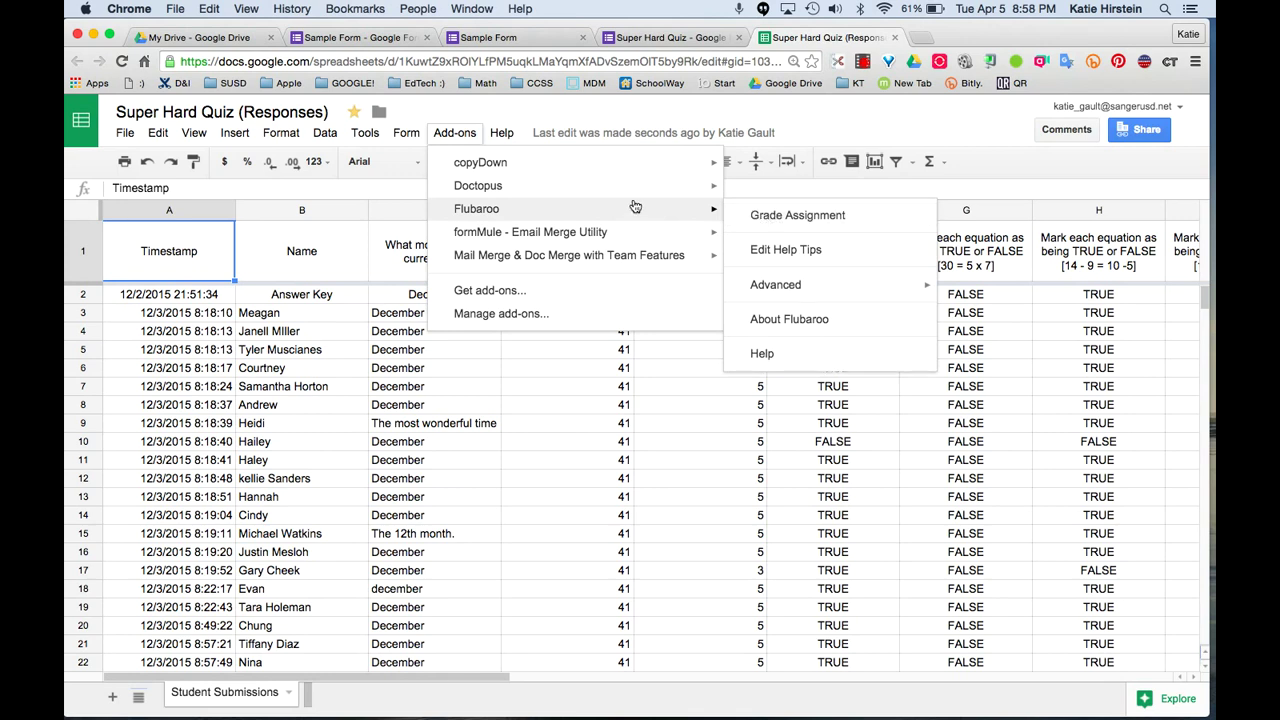
# Step: Preview the Super Hard Quiz form from its editor and enter "Answer Key" as the name
pyautogui.click(638, 40)
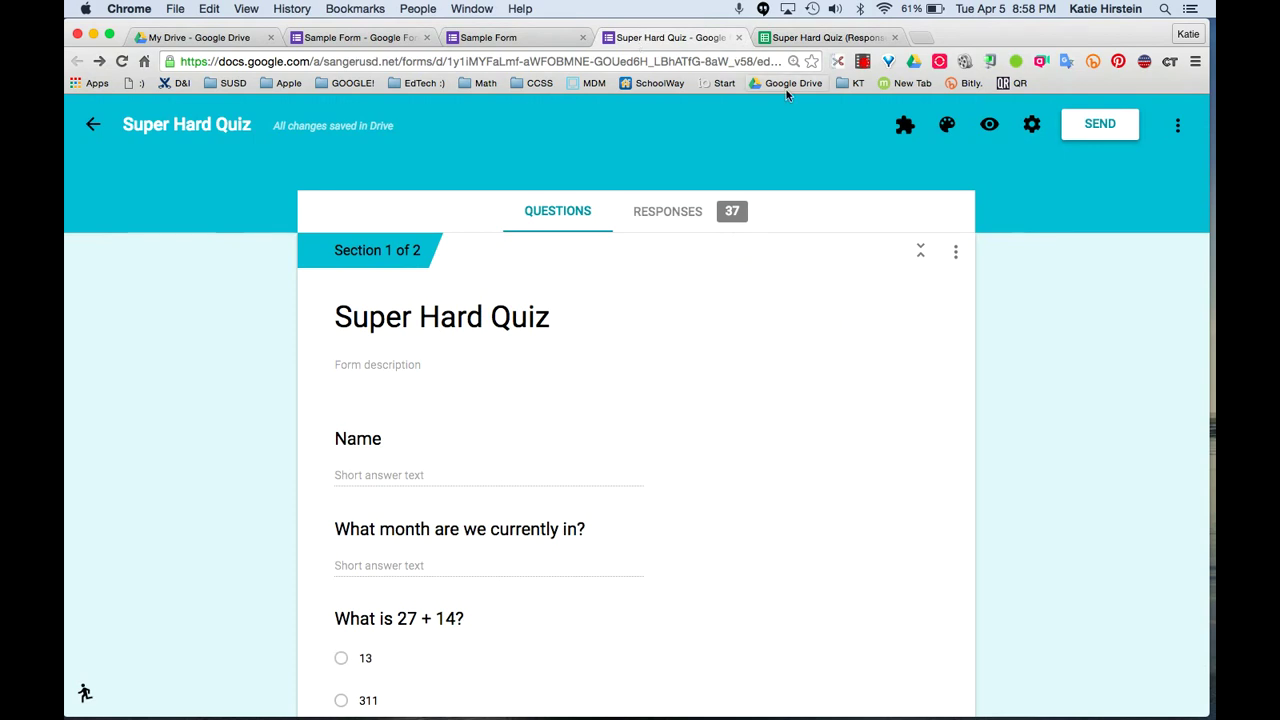
pyautogui.click(987, 124)
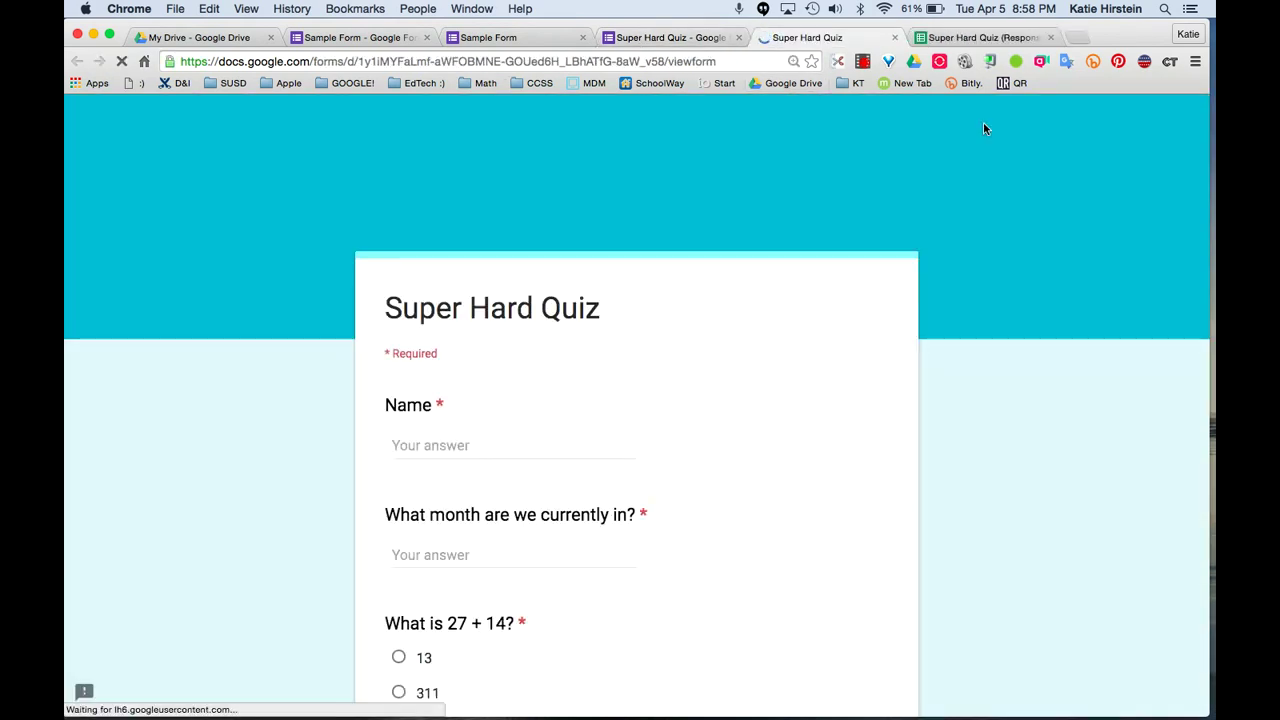
pyautogui.click(606, 343)
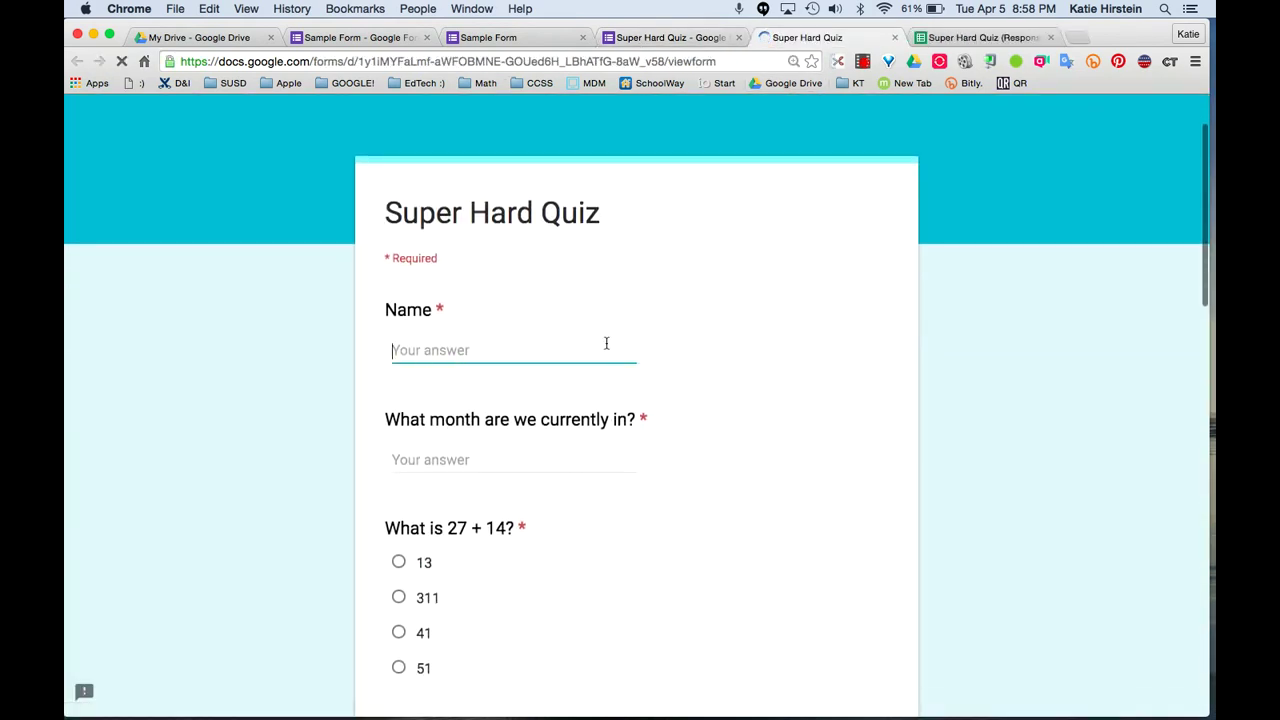
pyautogui.write('Answer ')
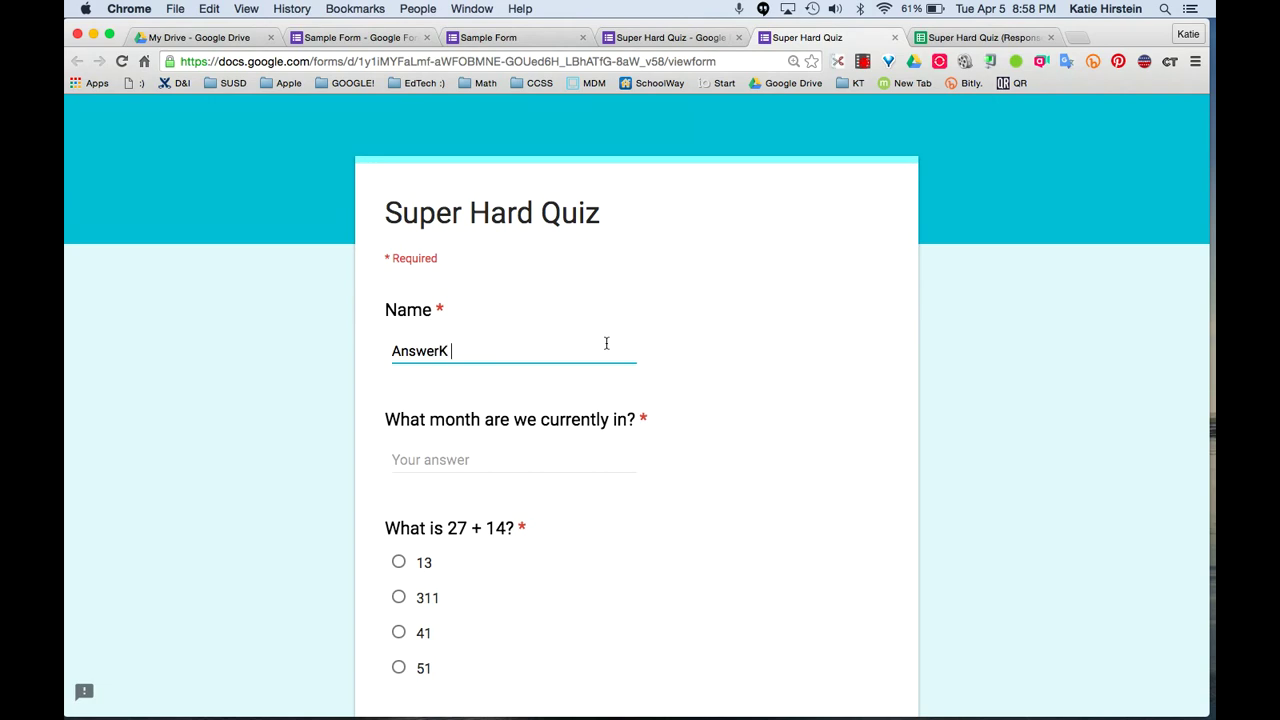
pyautogui.write('Key')
pyautogui.press('Tab')
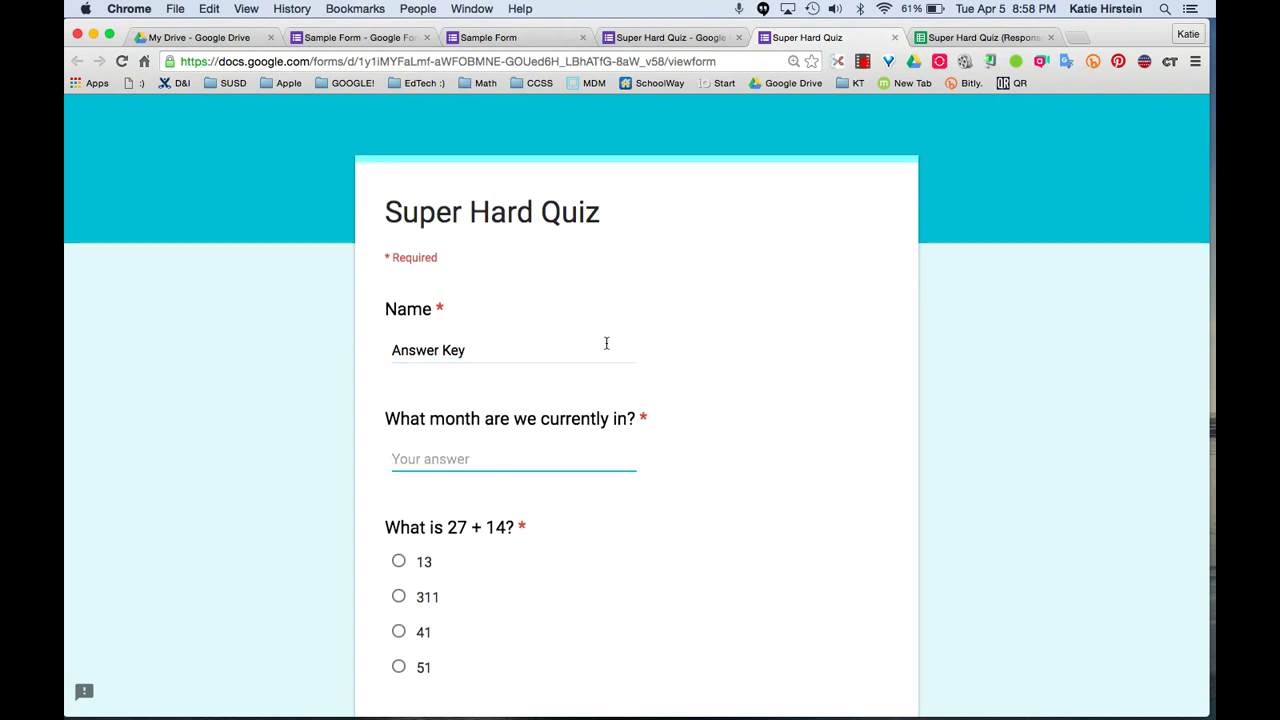
pyautogui.scroll(-5, 606, 343)
pyautogui.scroll(3, 606, 345)
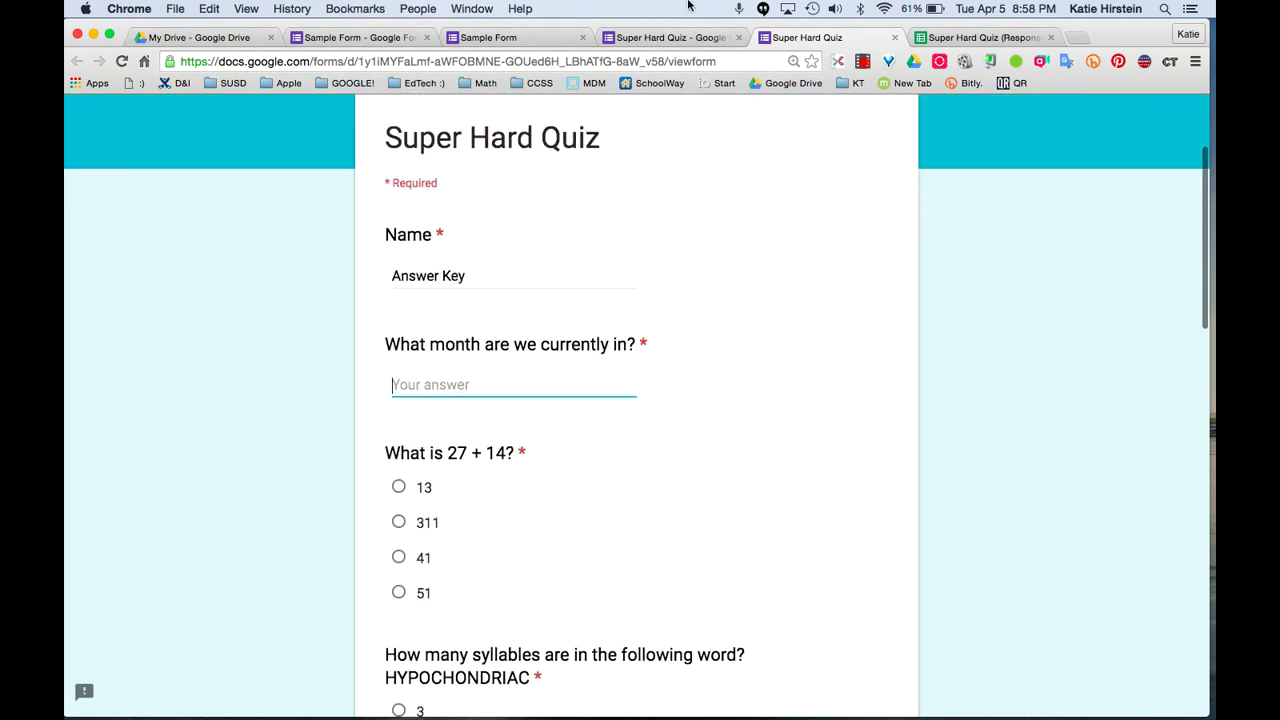
# Step: Go back to the responses spreadsheet and examine the Answer Key row's answers cell by cell
pyautogui.click(940, 37)
pyautogui.click(322, 298)
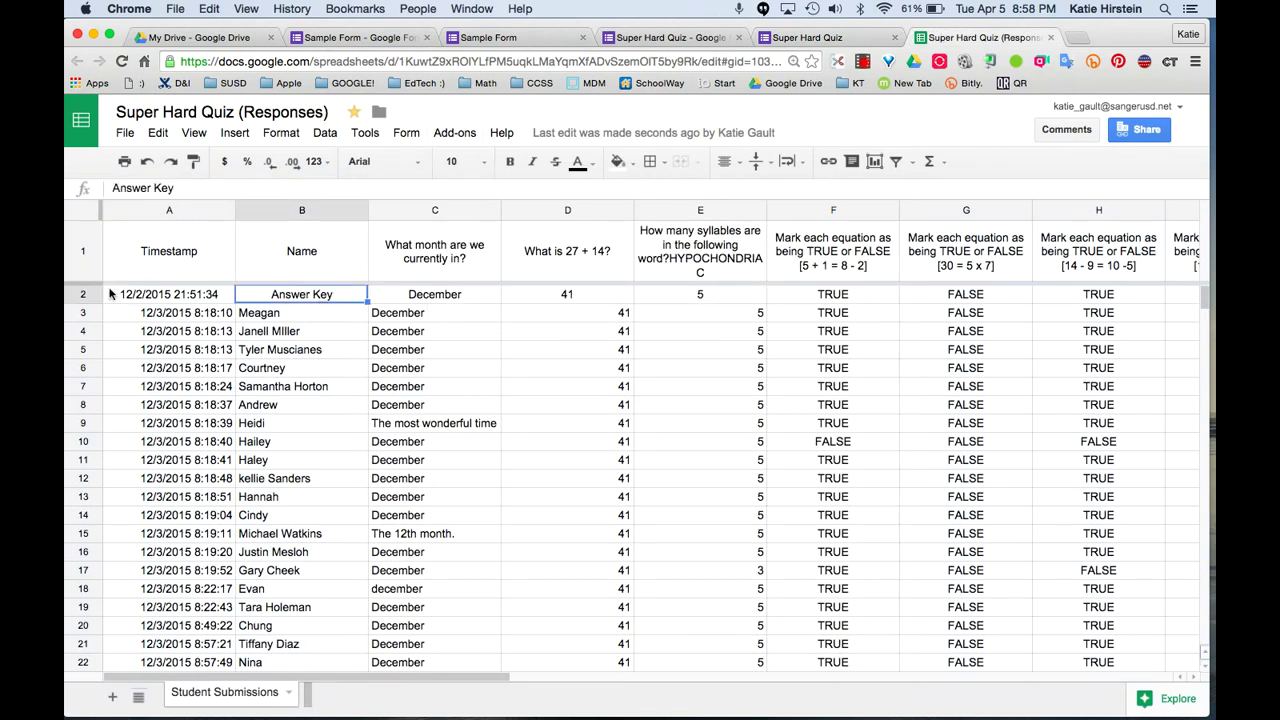
pyautogui.click(97, 291)
pyautogui.click(346, 300)
pyautogui.click(465, 299)
pyautogui.click(588, 300)
pyautogui.click(736, 300)
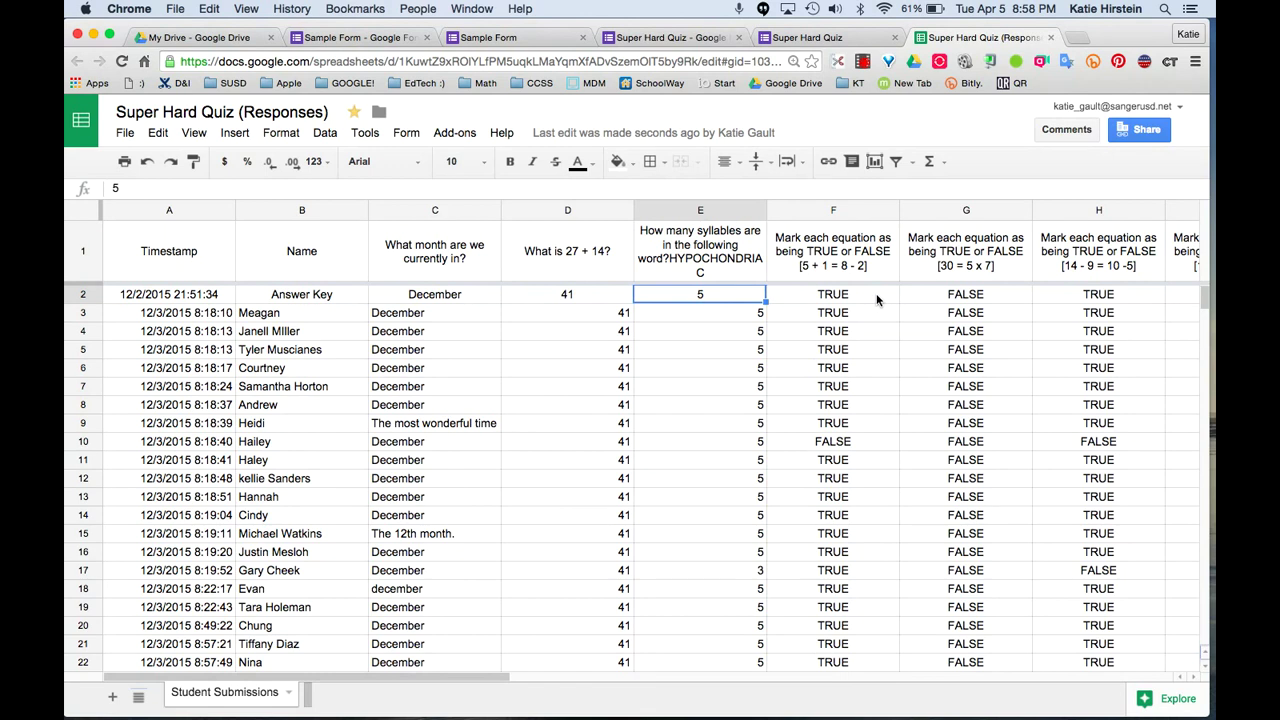
# Step: Start Flubaroo's Grade Assignment, keep Identifies Student for the Name question, and review the grading options of all questions
pyautogui.click(474, 135)
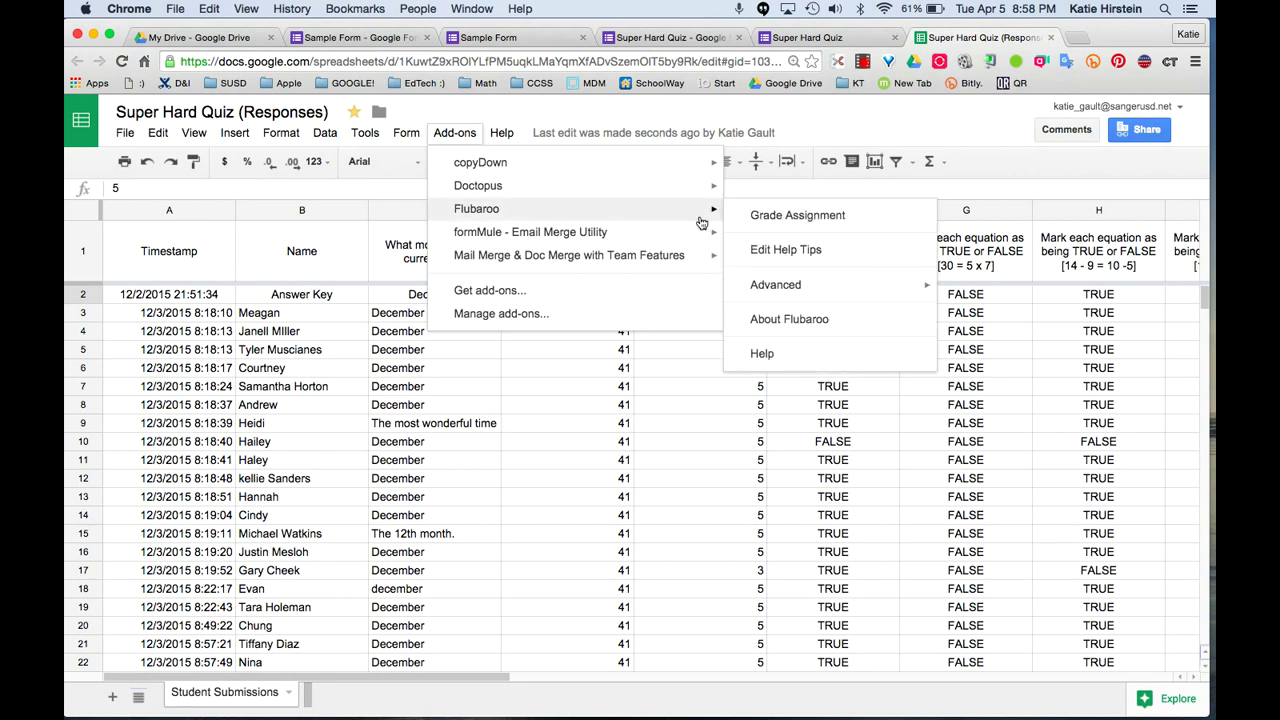
pyautogui.click(786, 220)
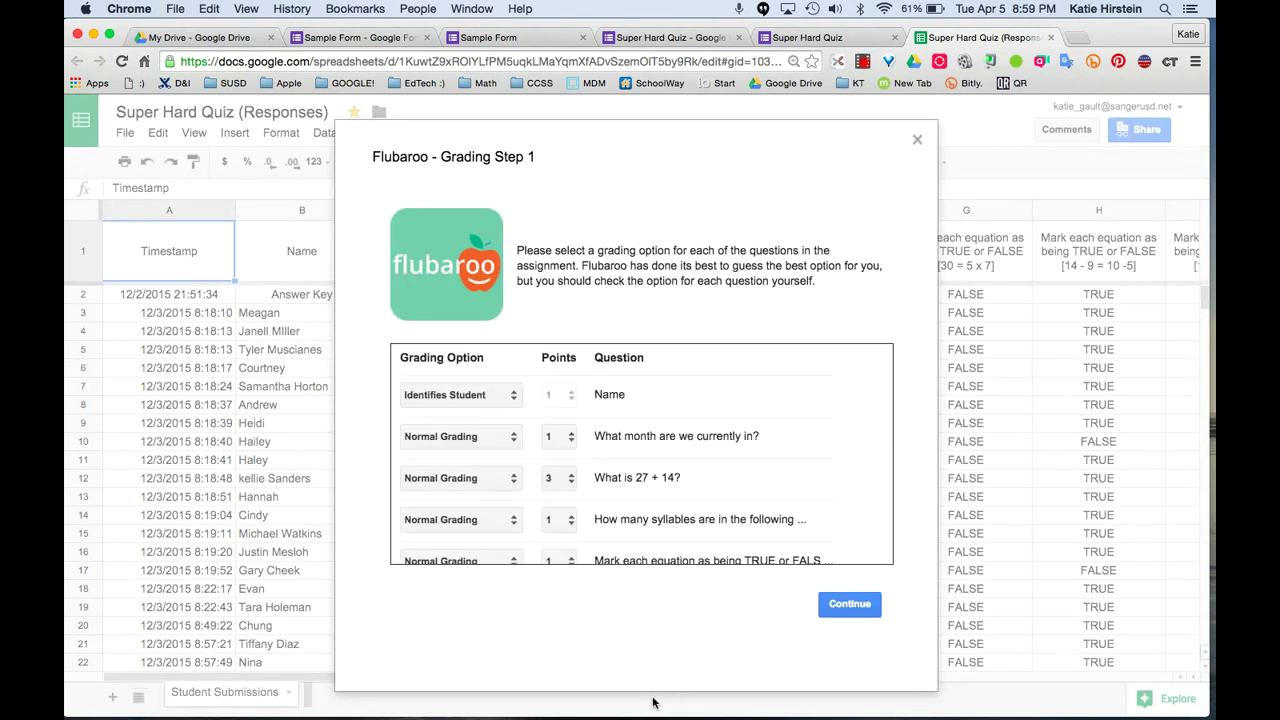
pyautogui.click(454, 396)
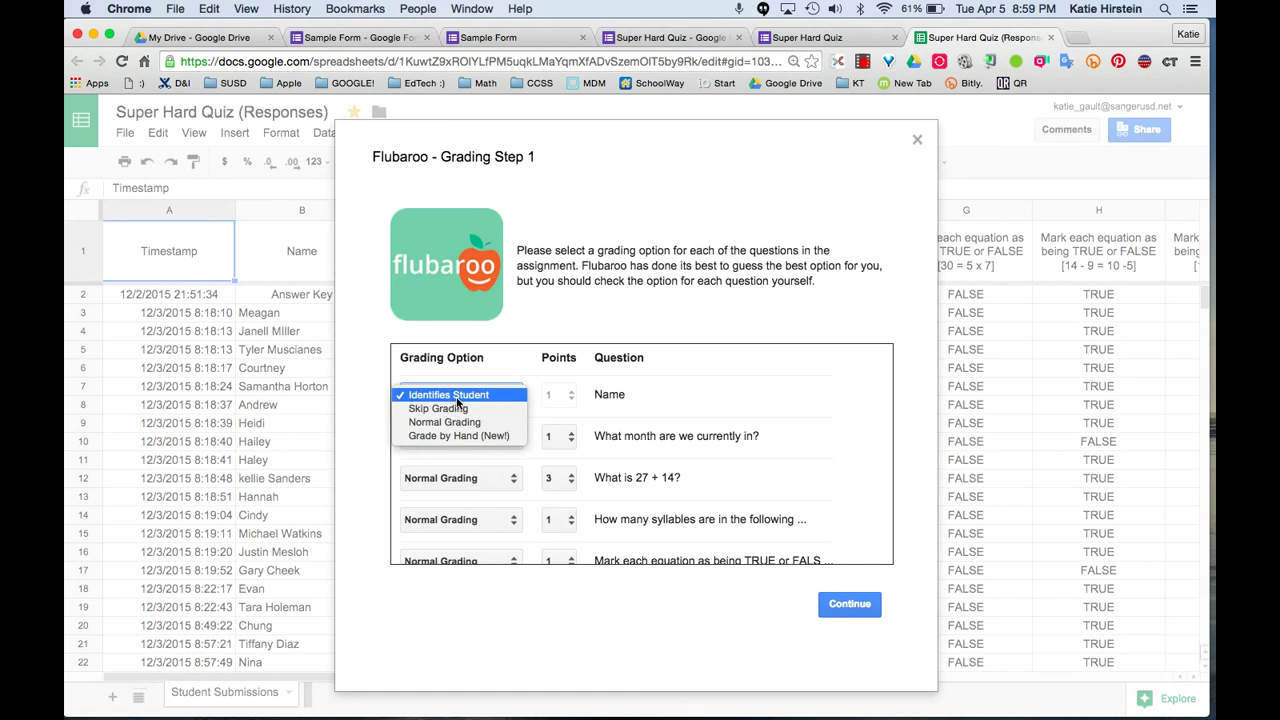
pyautogui.click(524, 398)
pyautogui.scroll(-2, 505, 435)
pyautogui.scroll(-5, 501, 438)
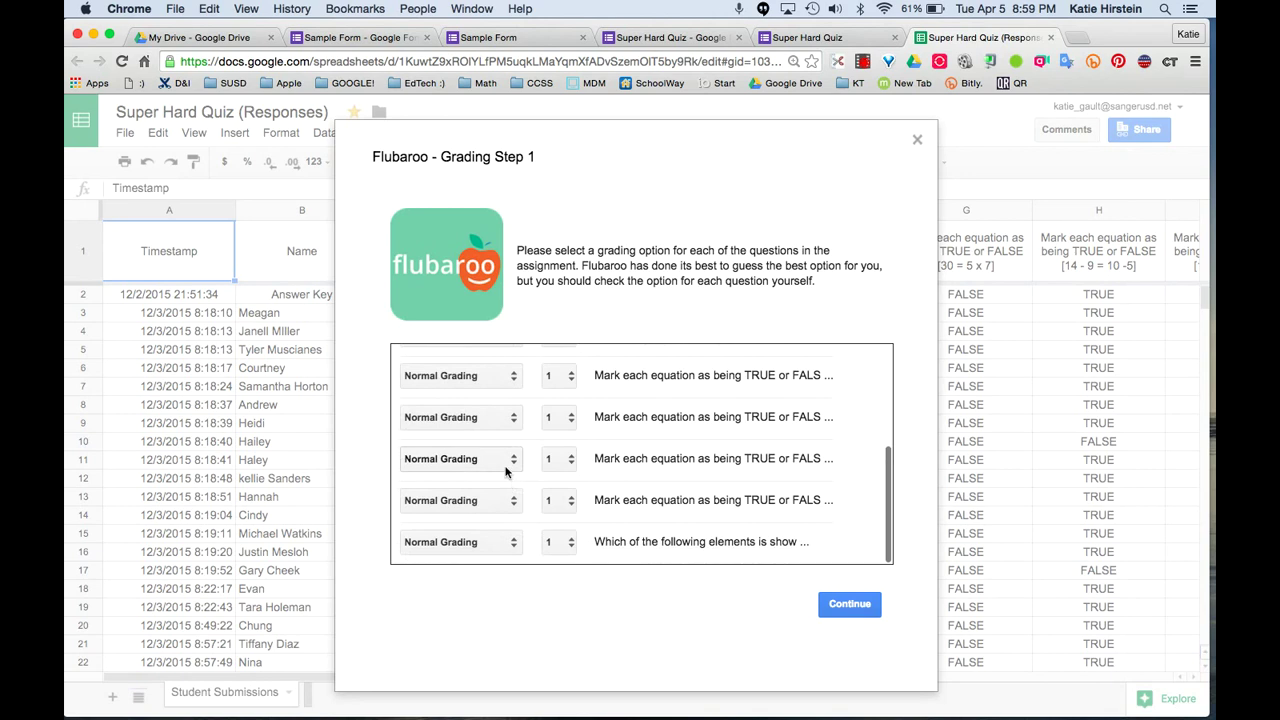
pyautogui.scroll(8, 510, 470)
# Step: Keep Normal Grading for "What month are we currently in?" and continue to the answer key selection
pyautogui.click(494, 430)
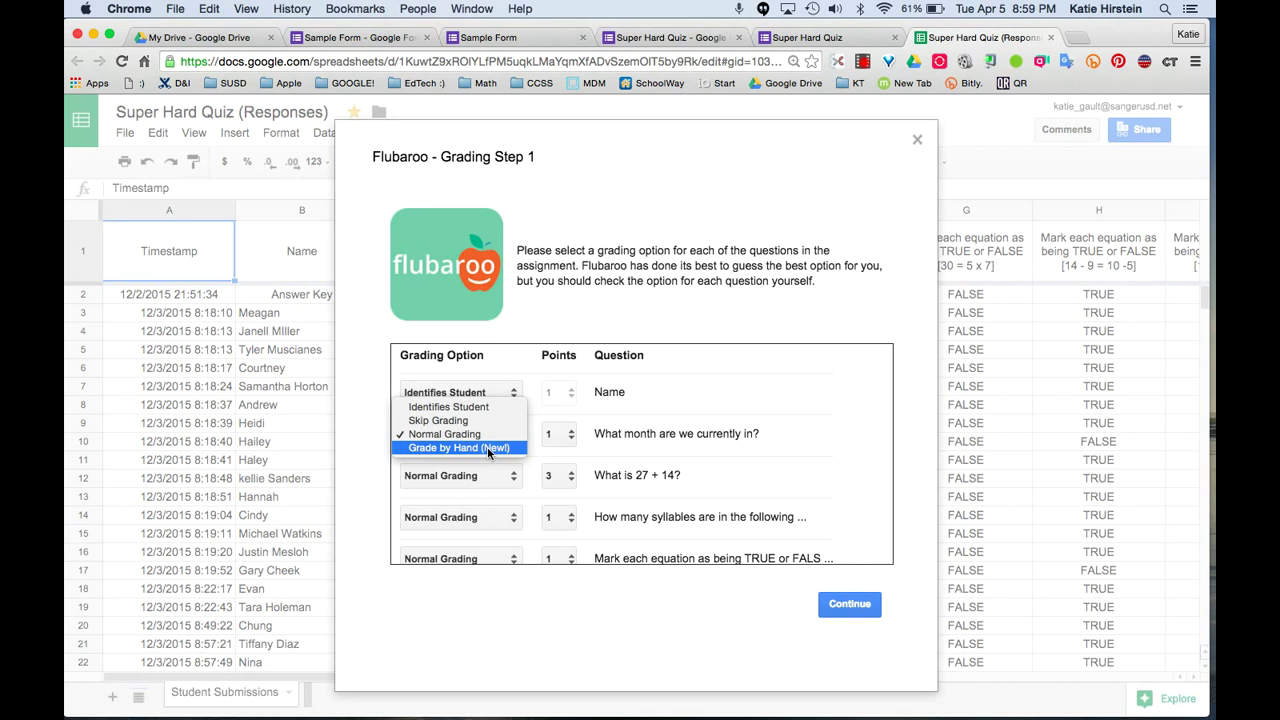
pyautogui.press('Up')
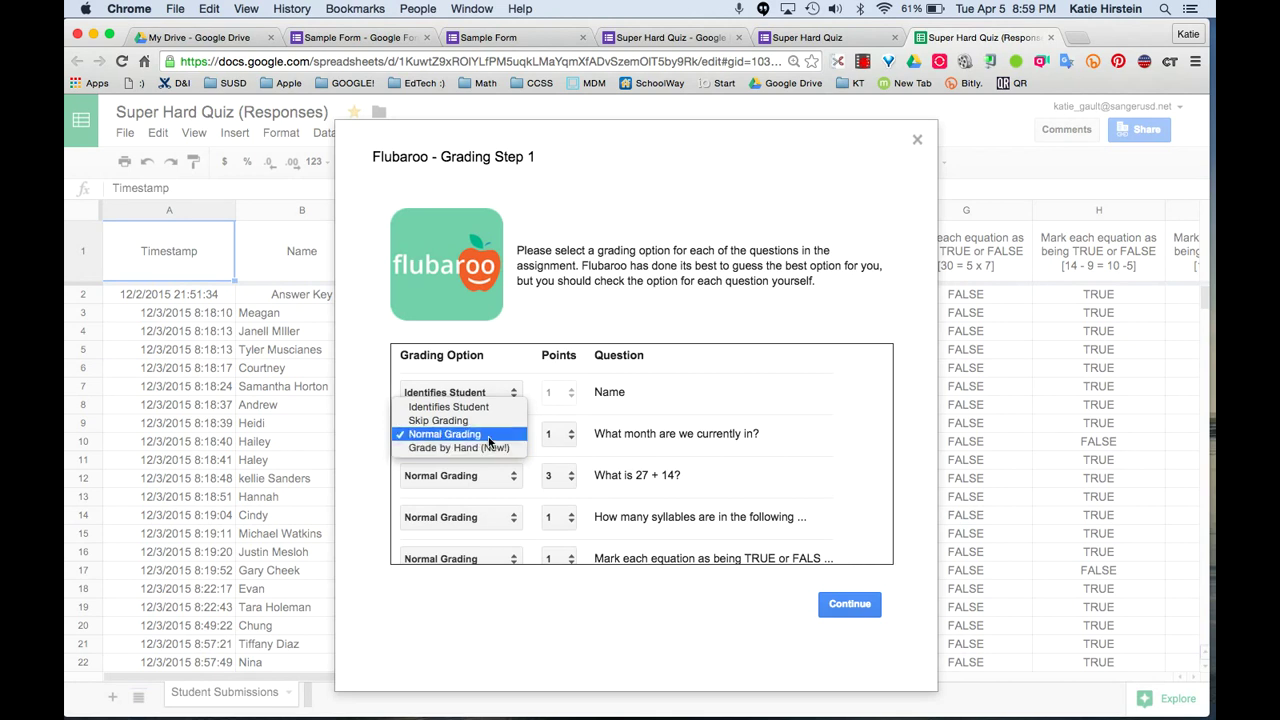
pyautogui.press('Return')
pyautogui.click(845, 604)
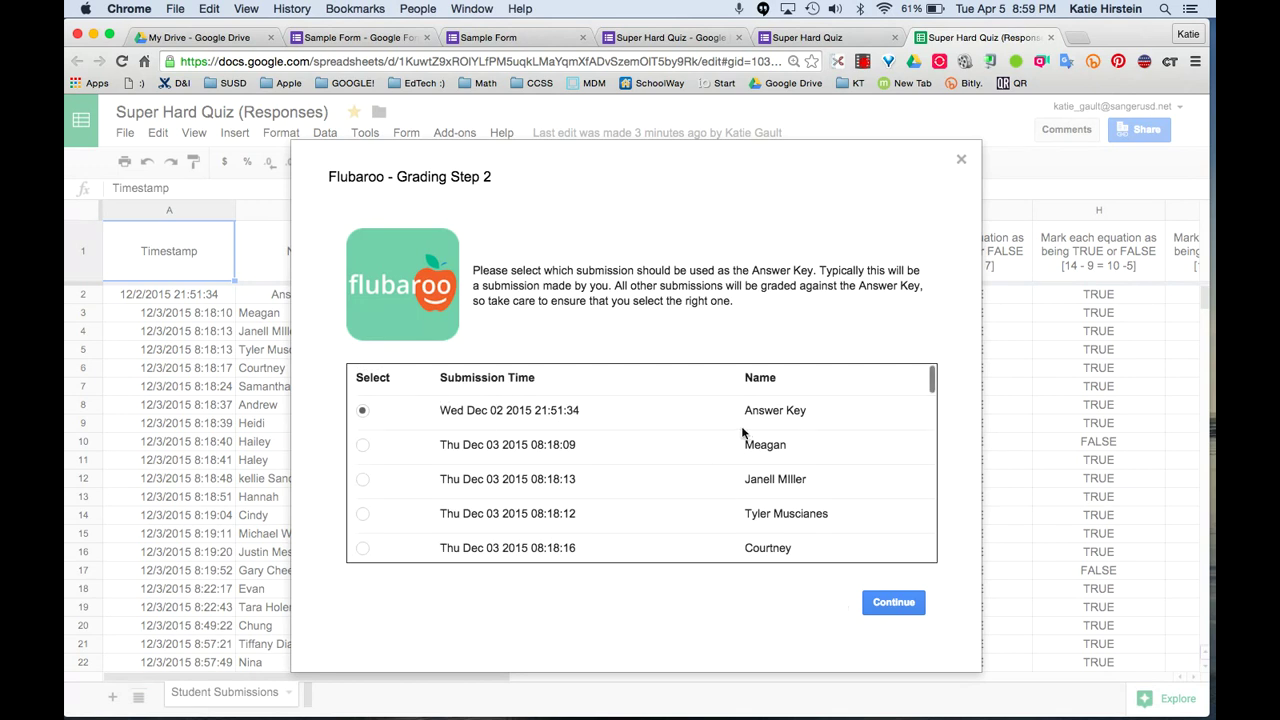
# Step: Grade the assignment using the Answer Key submission as the key, and dismiss the completion dialog
pyautogui.scroll(-5, 877, 430)
pyautogui.scroll(-5, 877, 430)
pyautogui.scroll(15, 877, 430)
pyautogui.click(893, 604)
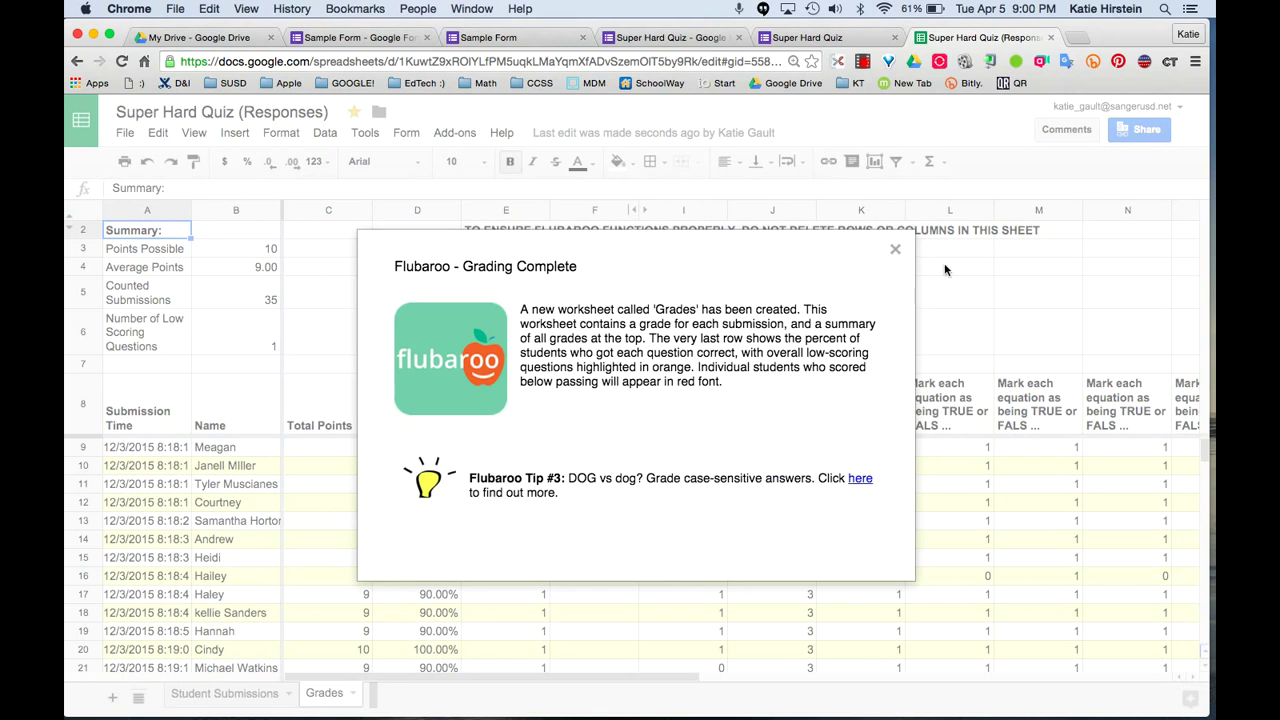
pyautogui.click(895, 250)
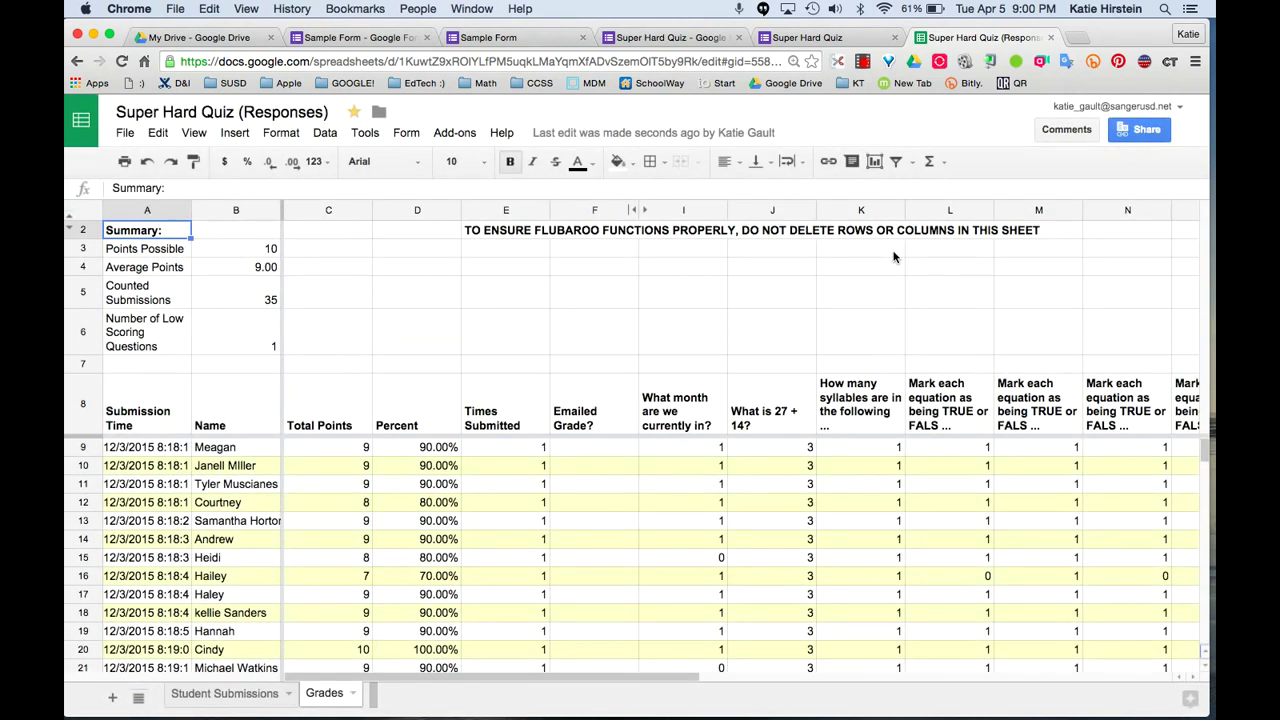
# Step: Examine the Grades sheet's points possible, average points and low-scoring question summary, and locate the highlighted low-scoring question's column
pyautogui.click(247, 250)
pyautogui.click(251, 271)
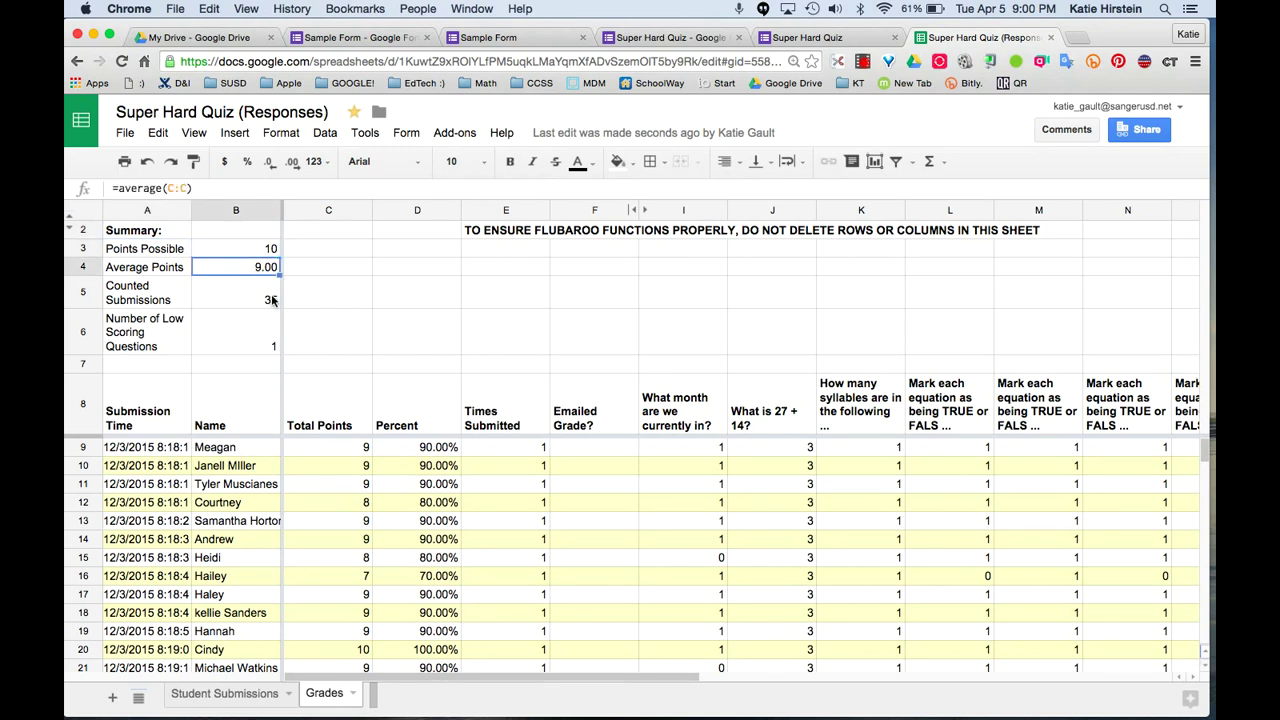
pyautogui.scroll(-1, 250, 320)
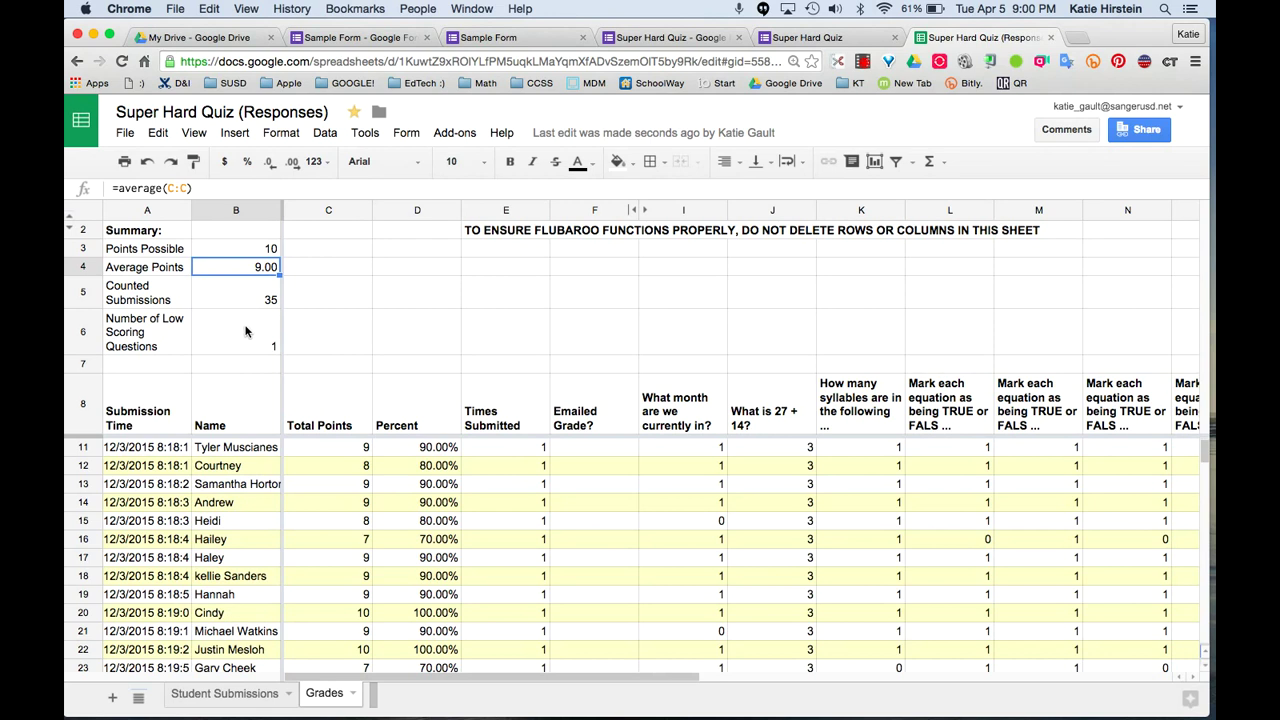
pyautogui.click(232, 347)
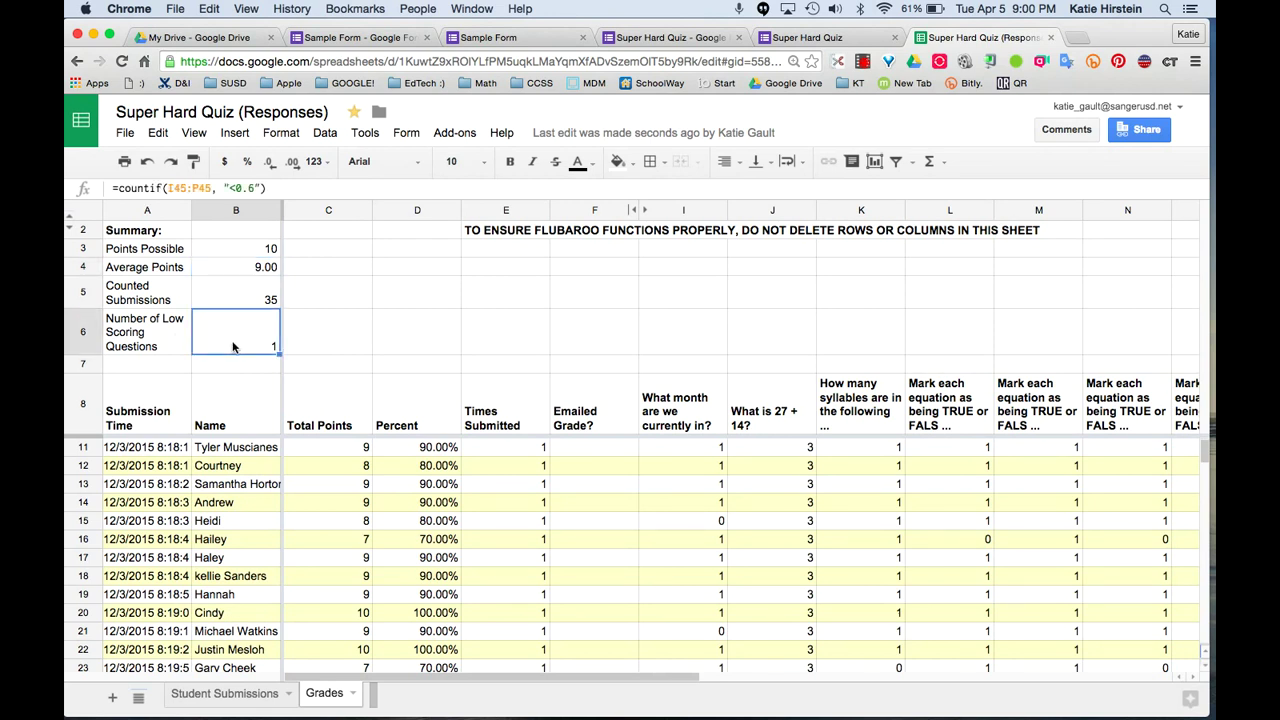
pyautogui.scroll(1, 501, 532)
pyautogui.hscroll(10, 501, 532)
pyautogui.hscroll(-3, 501, 532)
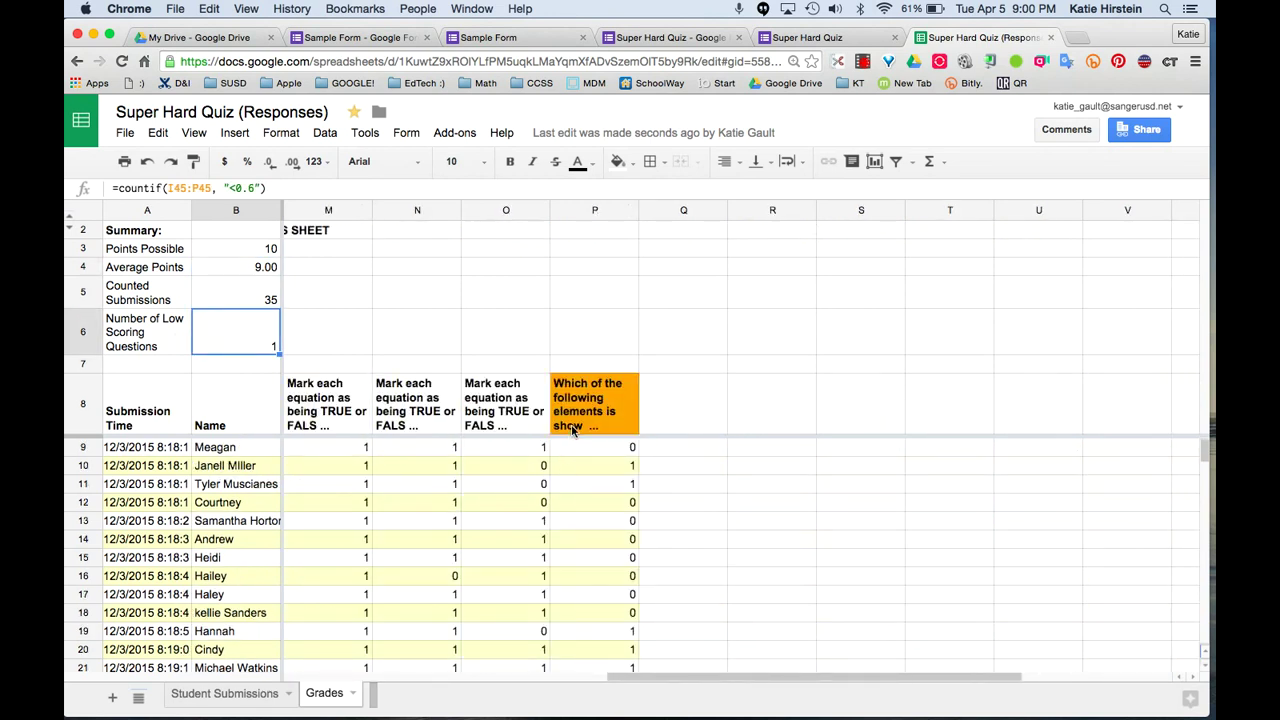
pyautogui.click(574, 430)
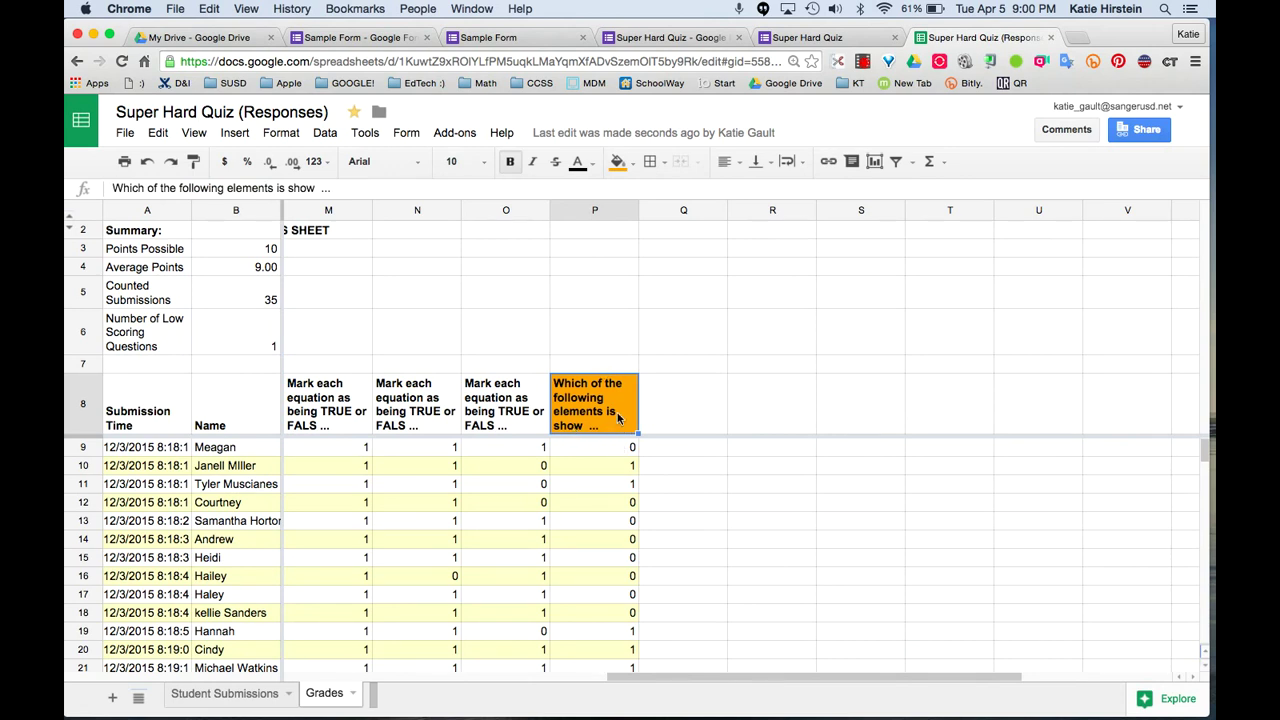
# Step: Examine the students' total points and percentages down the Grades sheet, including the percent of the student shown in red
pyautogui.hscroll(-10, 578, 494)
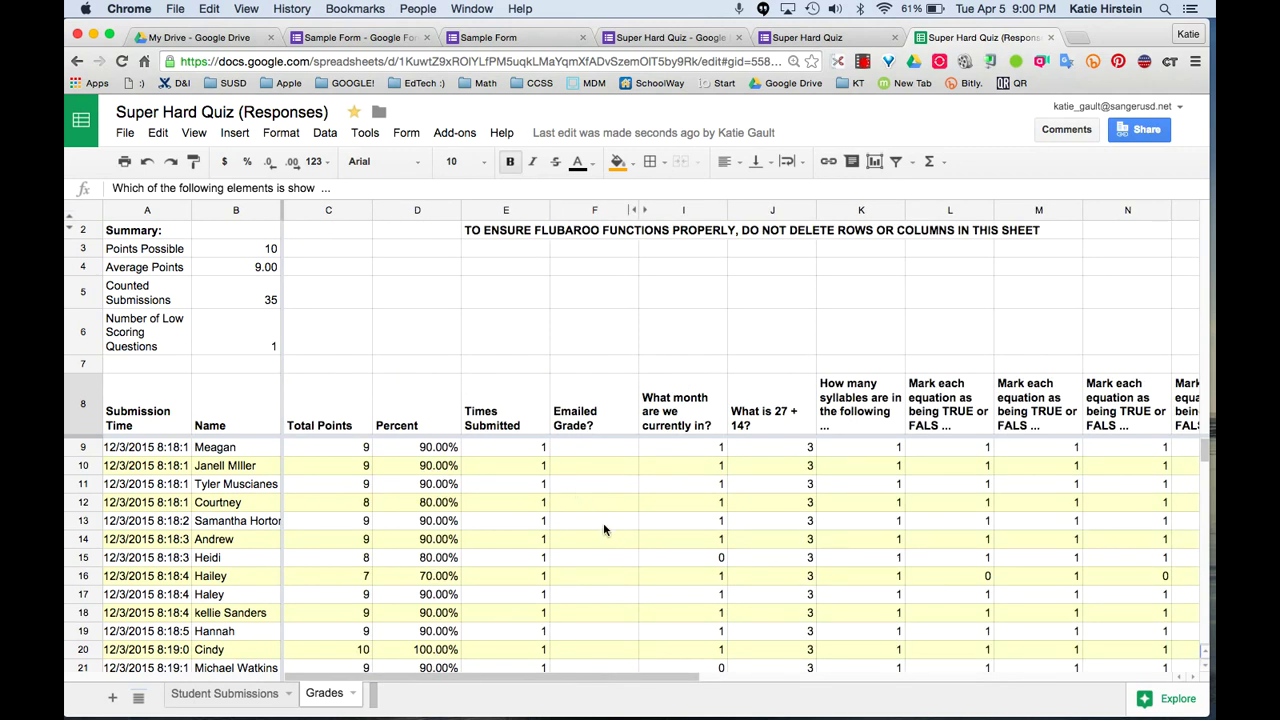
pyautogui.scroll(-3, 603, 522)
pyautogui.scroll(-2, 423, 462)
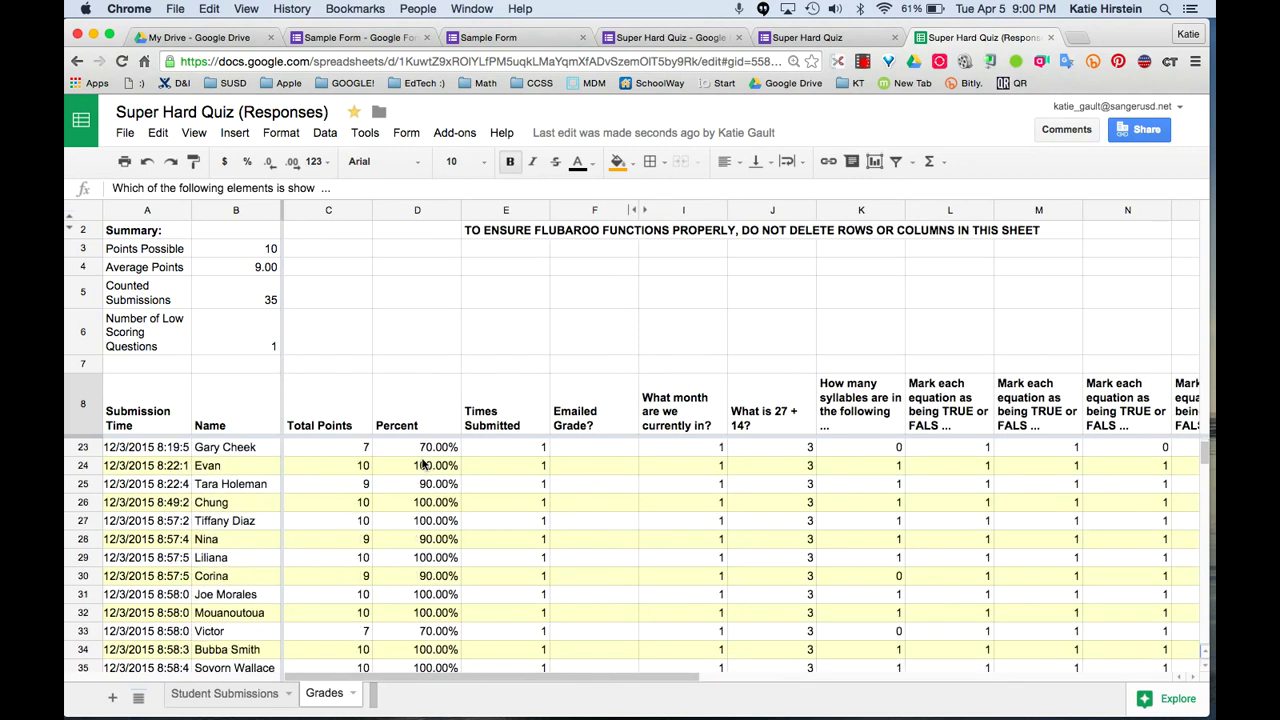
pyautogui.scroll(-5, 423, 462)
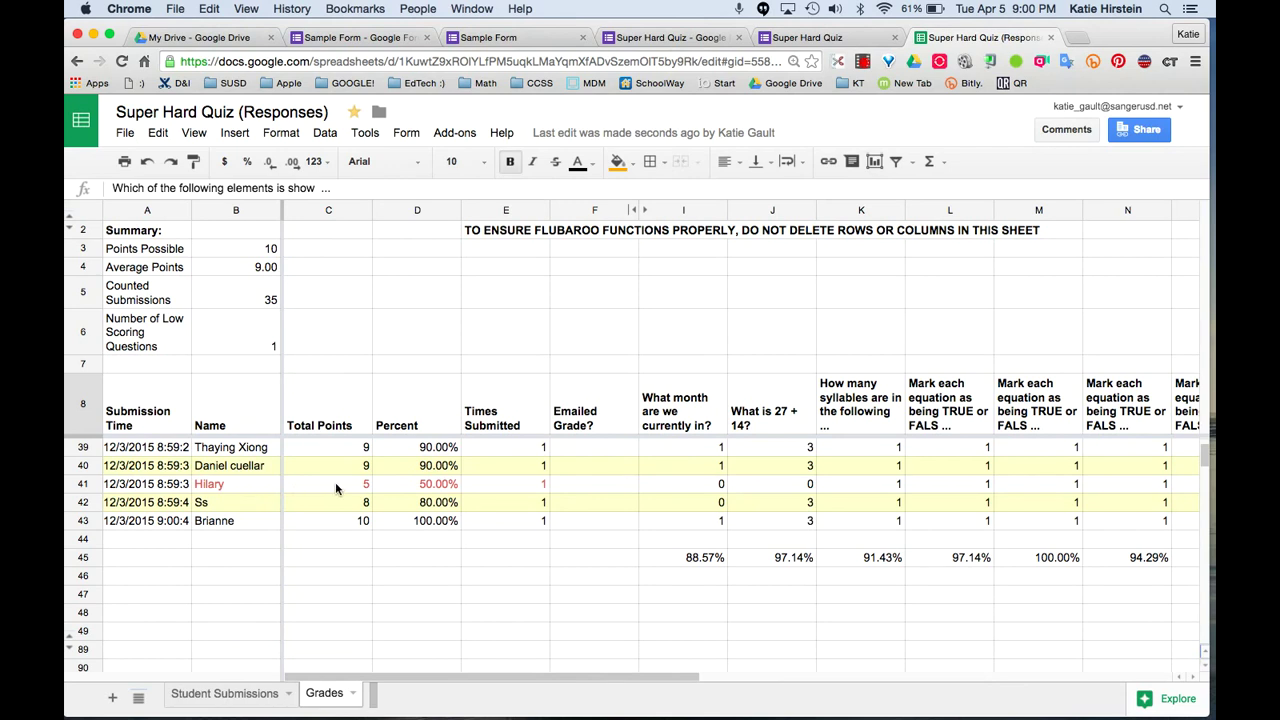
pyautogui.click(451, 485)
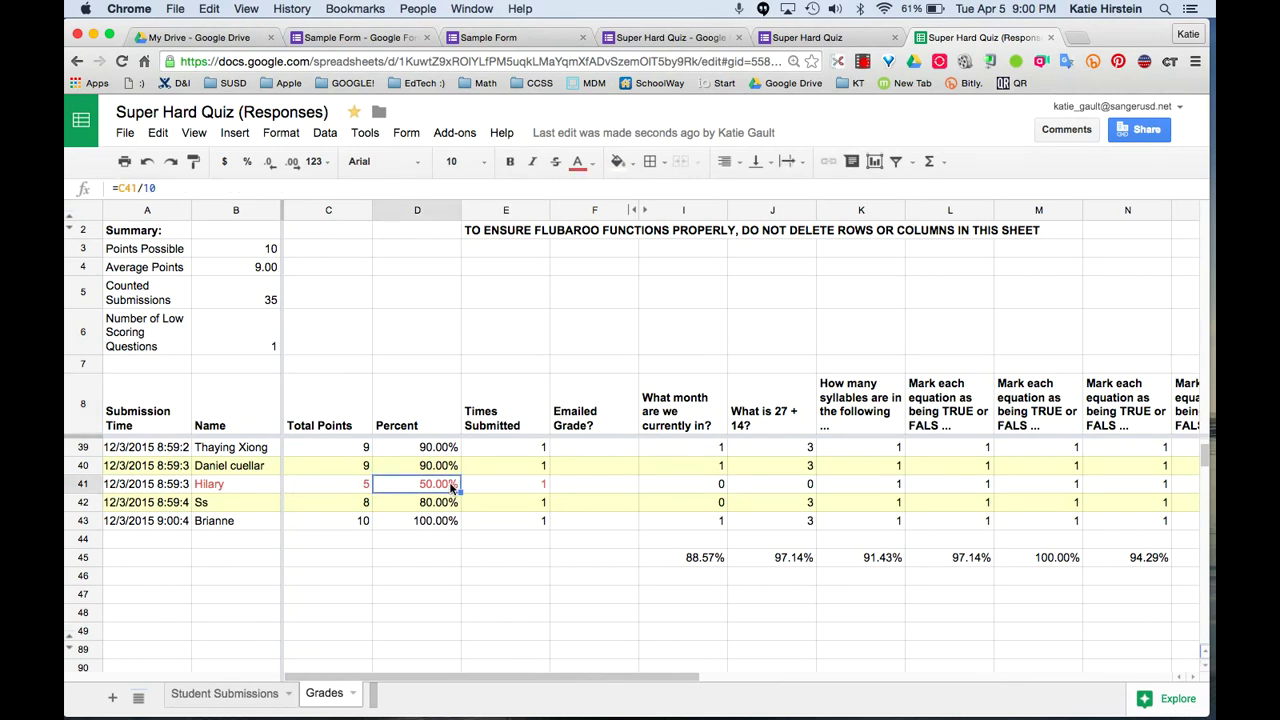
# Step: Examine the percent-correct row for each question below the grades, and go back to the Super Hard Quiz form editor
pyautogui.hscroll(3, 451, 485)
pyautogui.scroll(1, 451, 485)
pyautogui.moveTo(444, 594); pyautogui.dragTo(804, 598)
pyautogui.click(868, 600)
pyautogui.hscroll(-3, 868, 600)
pyautogui.scroll(2, 868, 600)
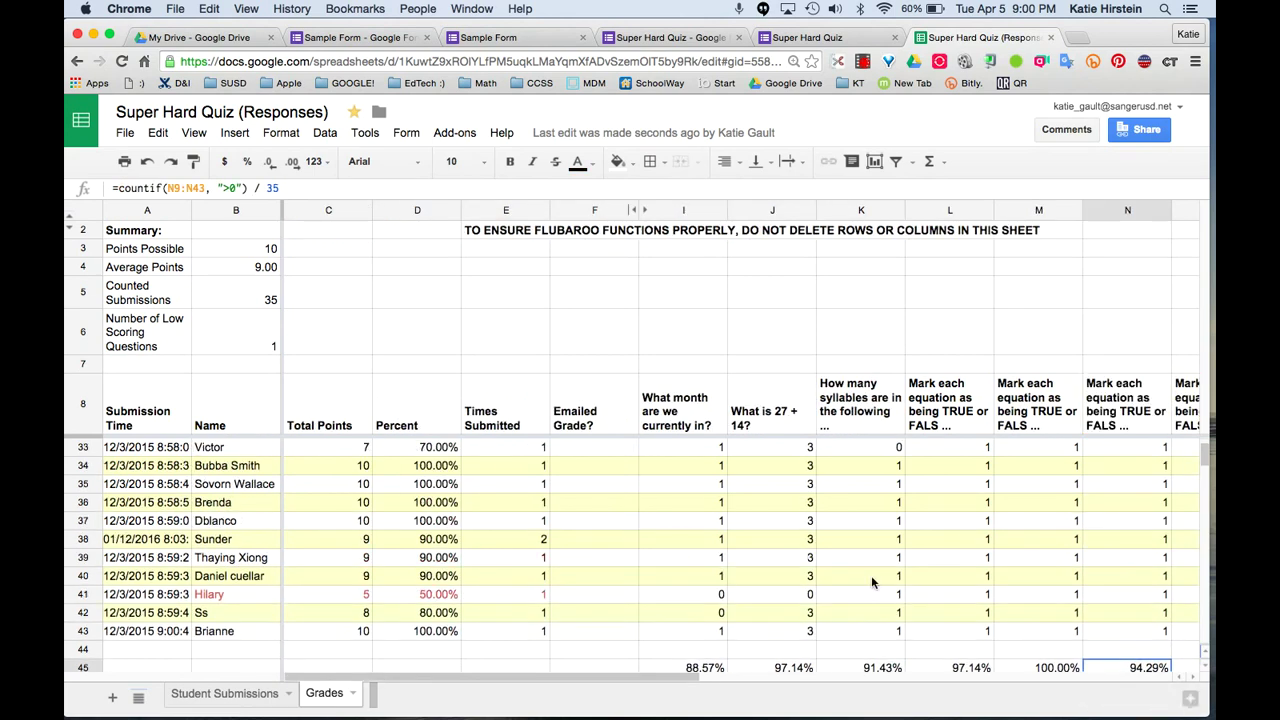
pyautogui.scroll(8, 871, 582)
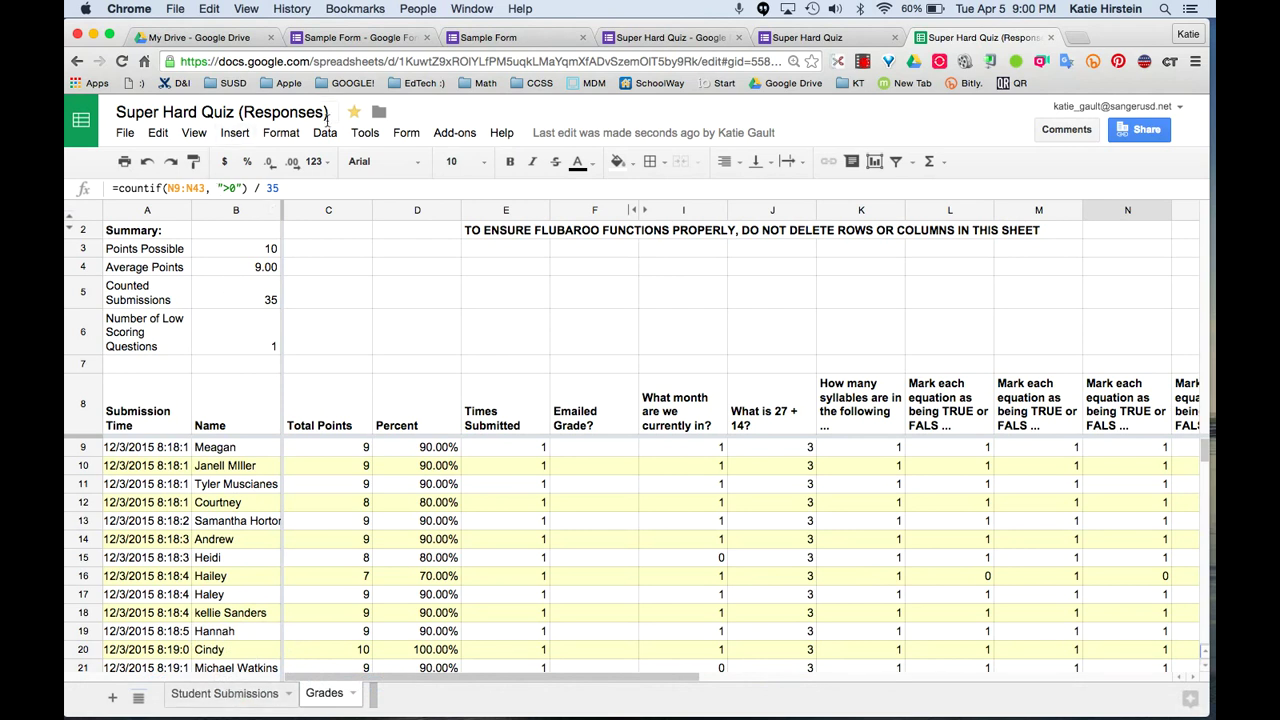
pyautogui.click(632, 38)
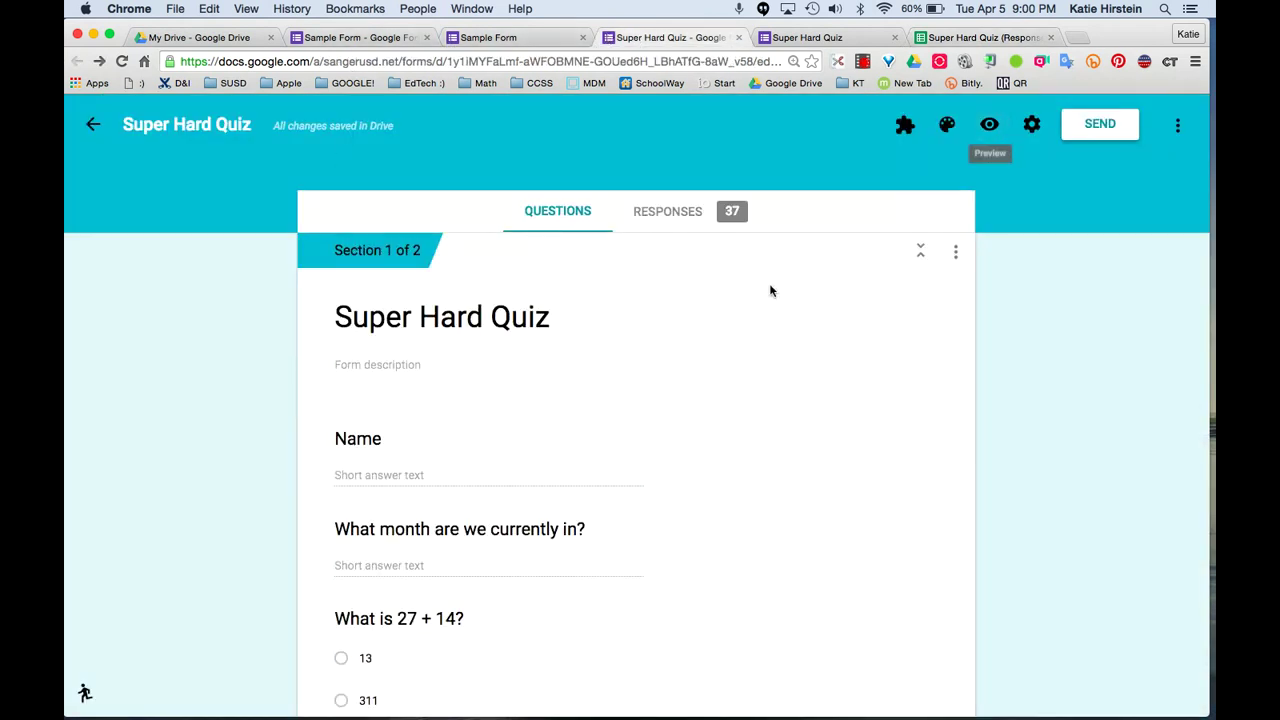
# Step: View the Super Hard Quiz form's individual responses, and switch to the Student Submissions sheet of its response spreadsheet
pyautogui.click(699, 214)
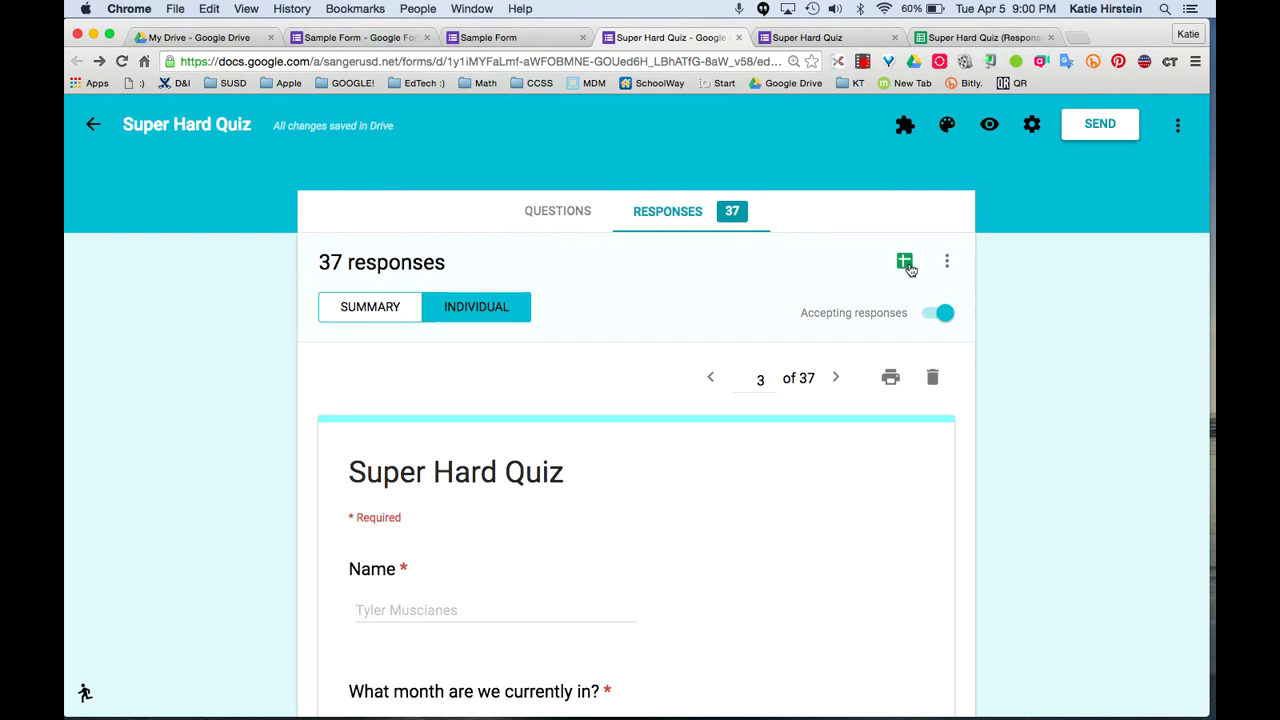
pyautogui.click(957, 38)
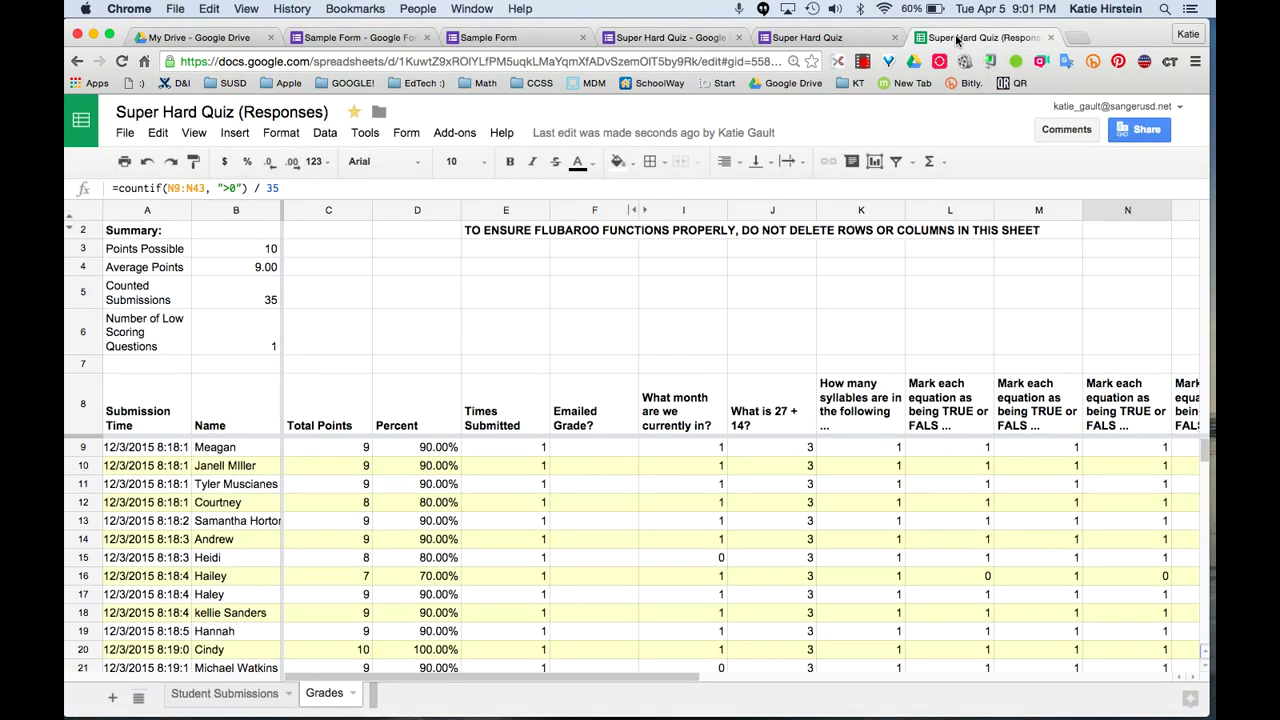
pyautogui.click(216, 692)
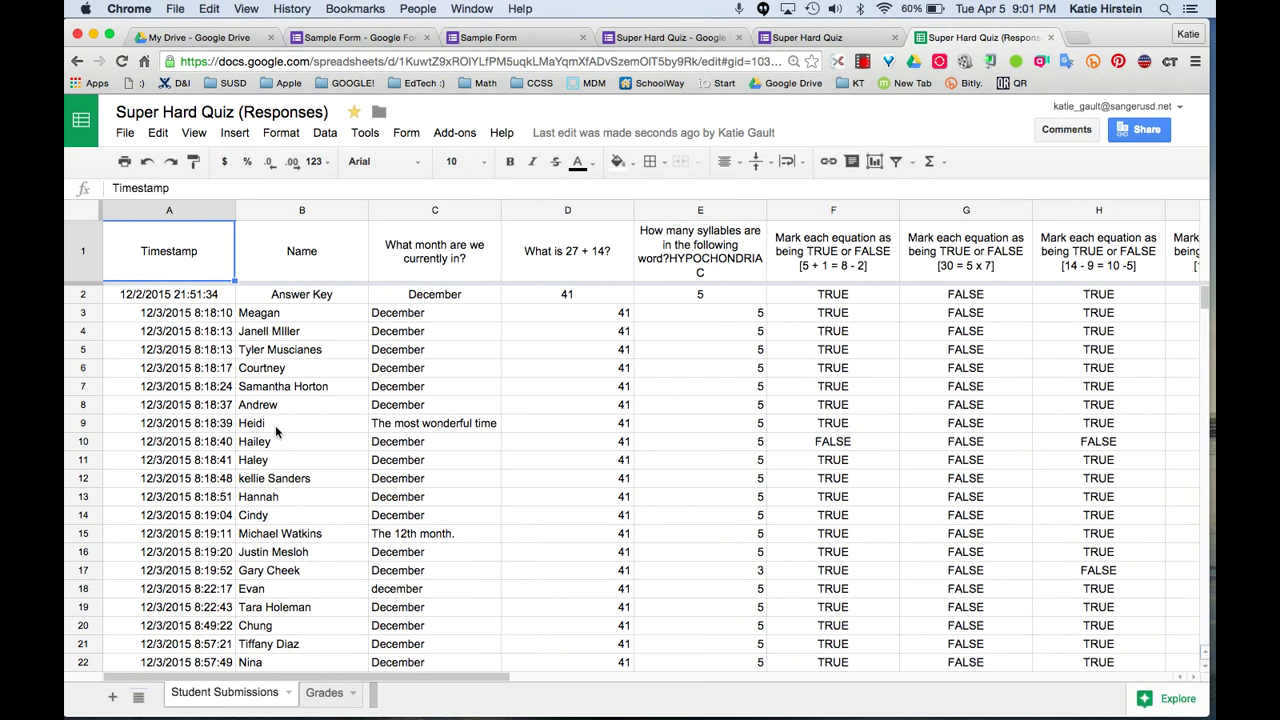
# Step: Open Flubaroo's Advanced Options, view the available percentages below which student info is highlighted in red, and submit the options
pyautogui.click(454, 135)
pyautogui.moveTo(505, 216)
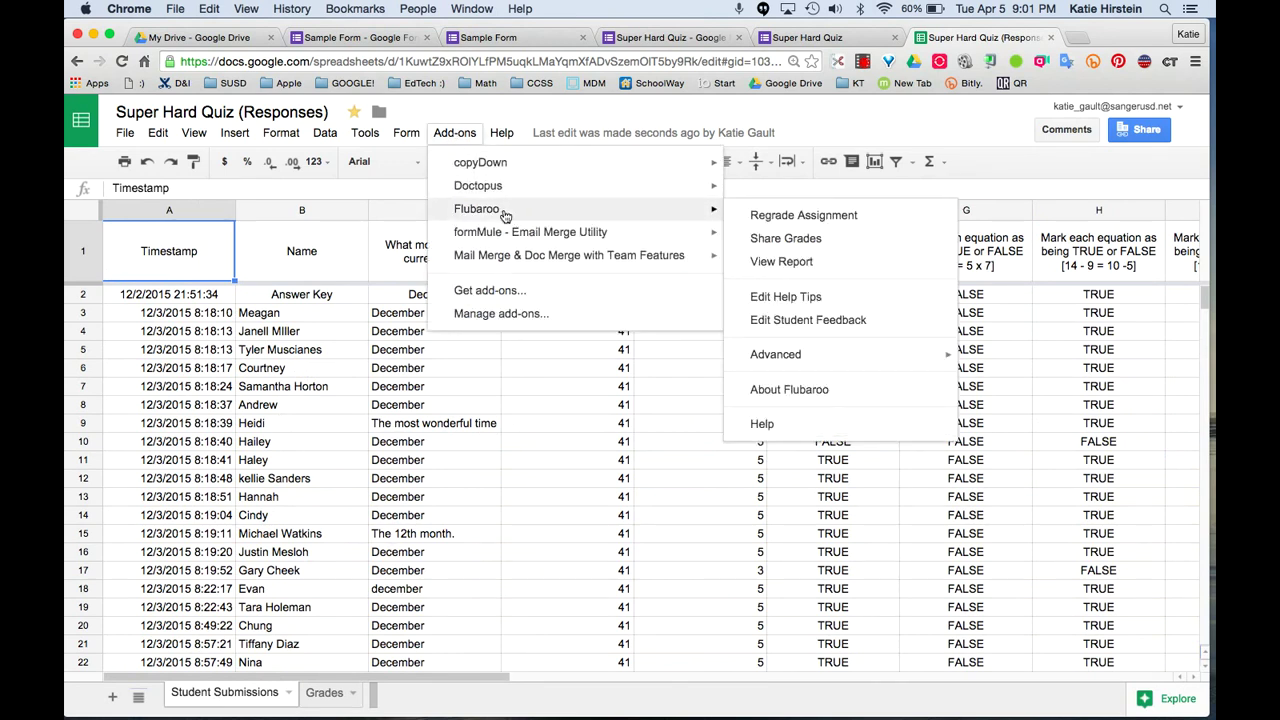
pyautogui.moveTo(800, 358)
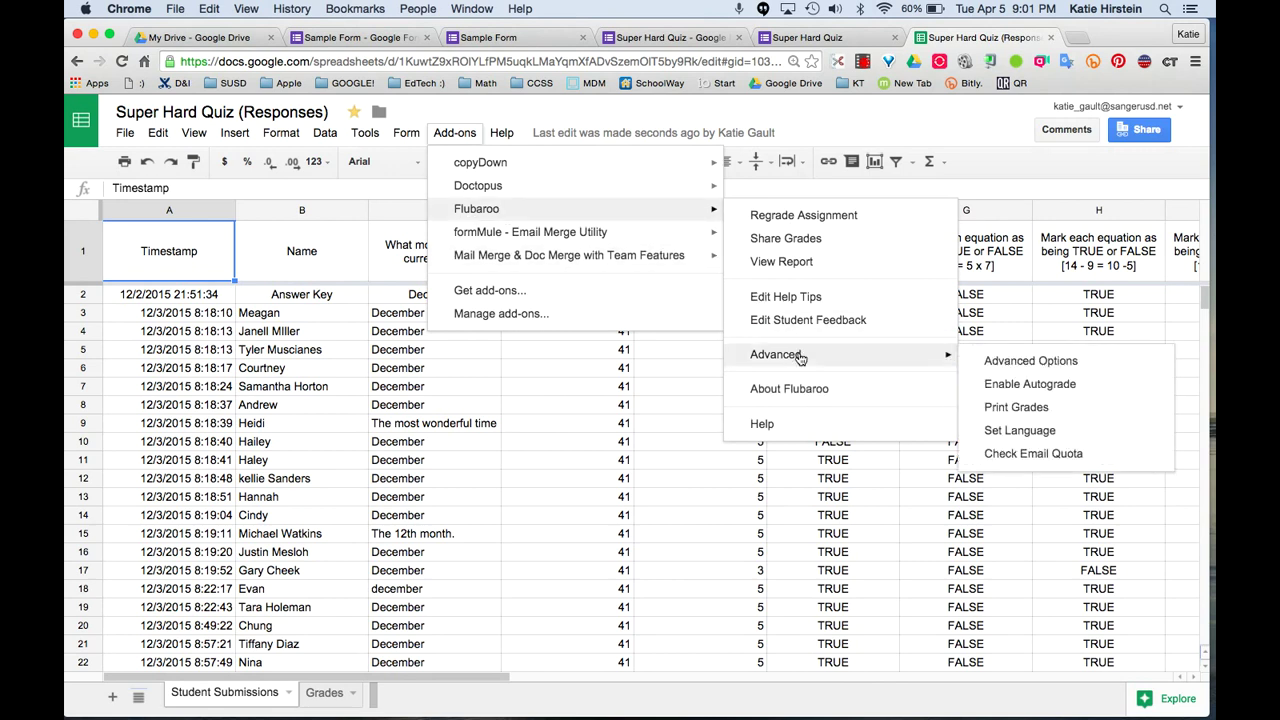
pyautogui.click(997, 366)
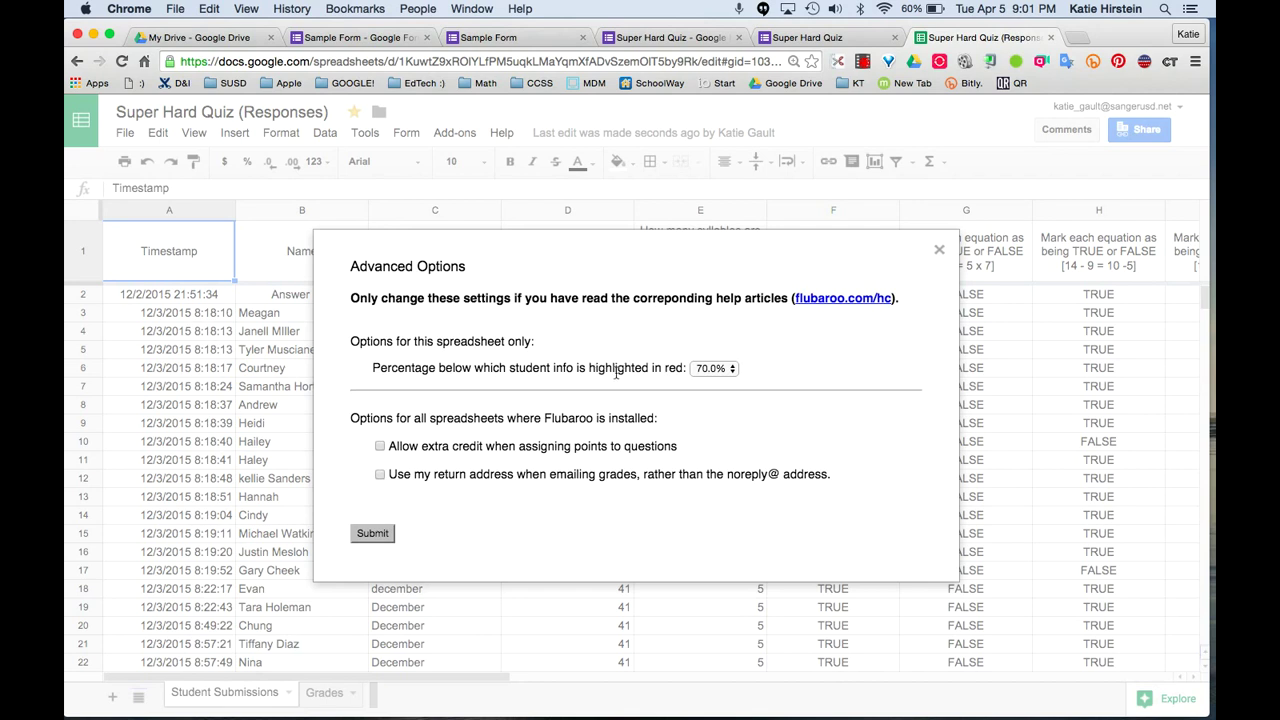
pyautogui.click(711, 369)
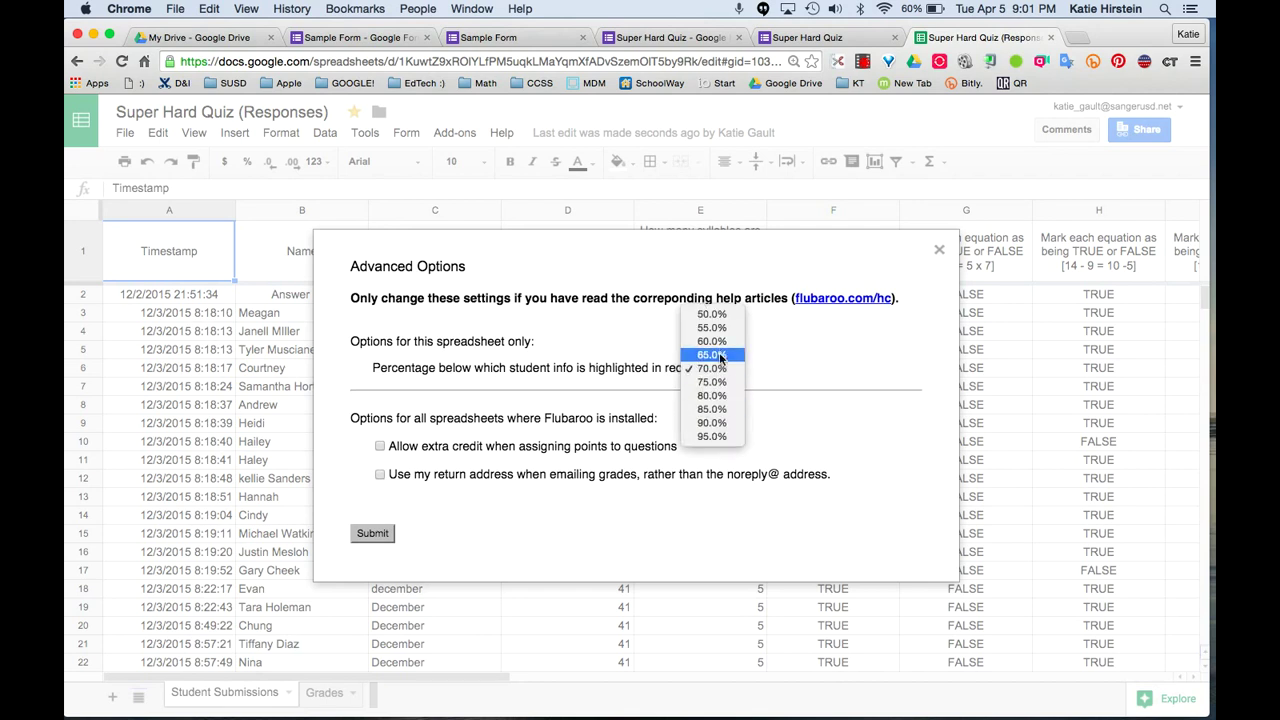
pyautogui.click(658, 433)
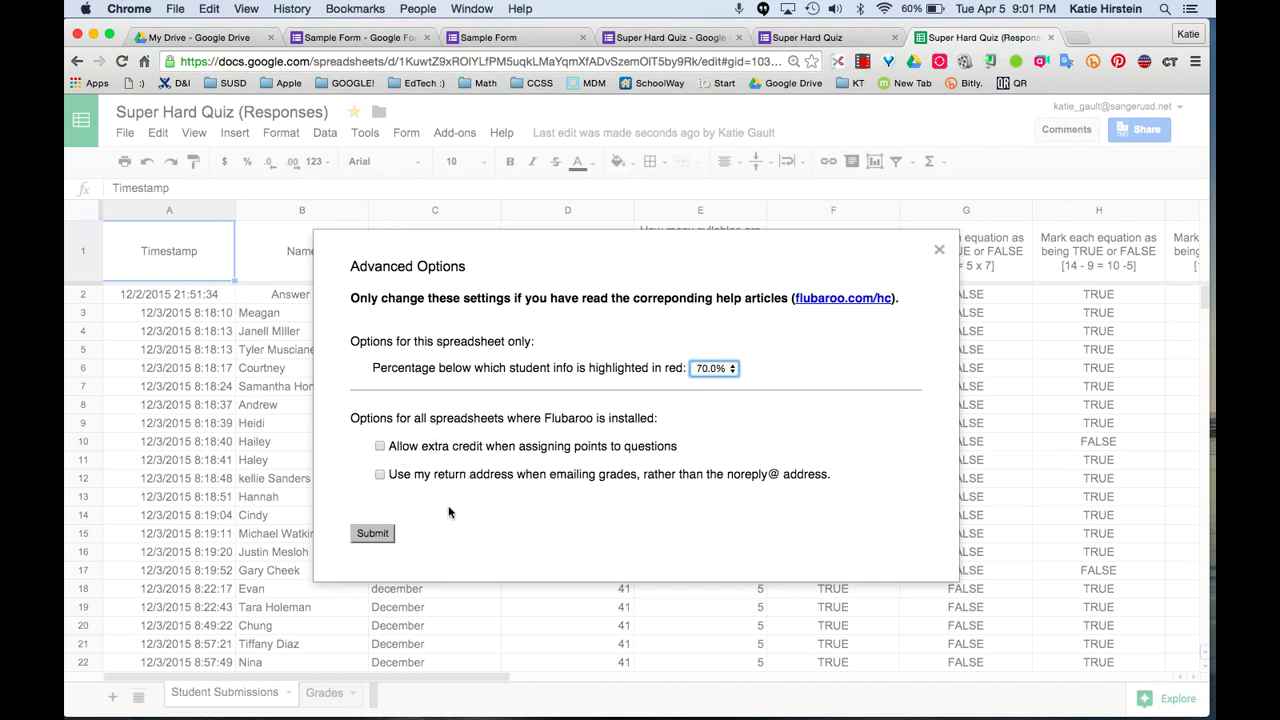
pyautogui.click(381, 532)
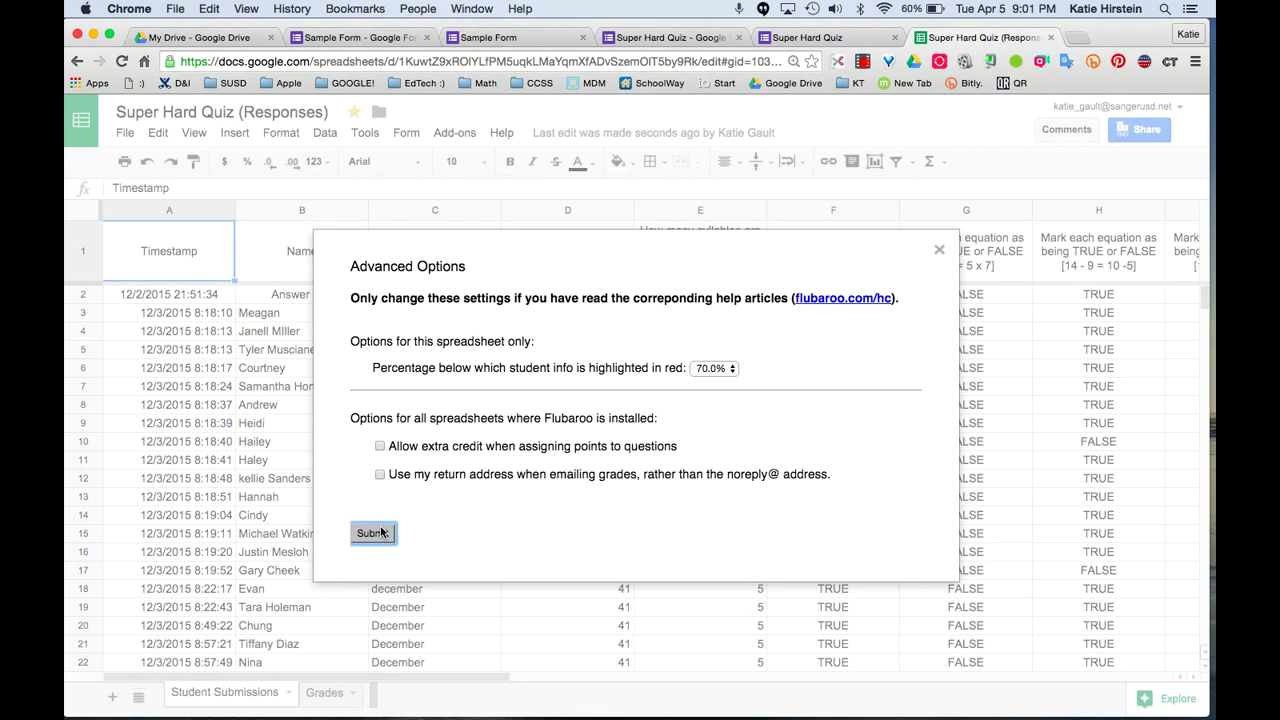